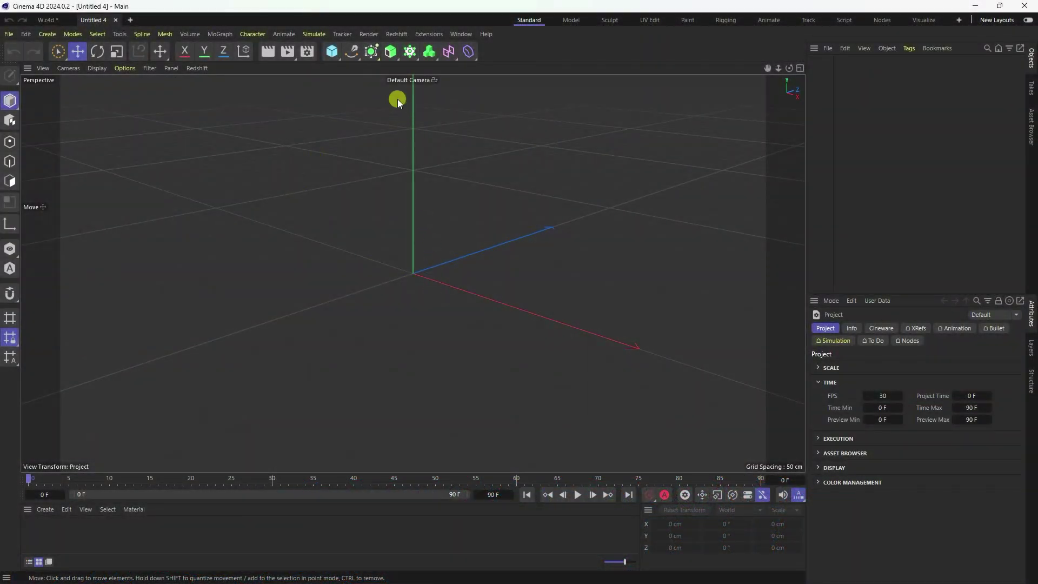
# Add a MoGraph Text object reading "W" and set its alignment to Middle.
pyautogui.click(410, 51)
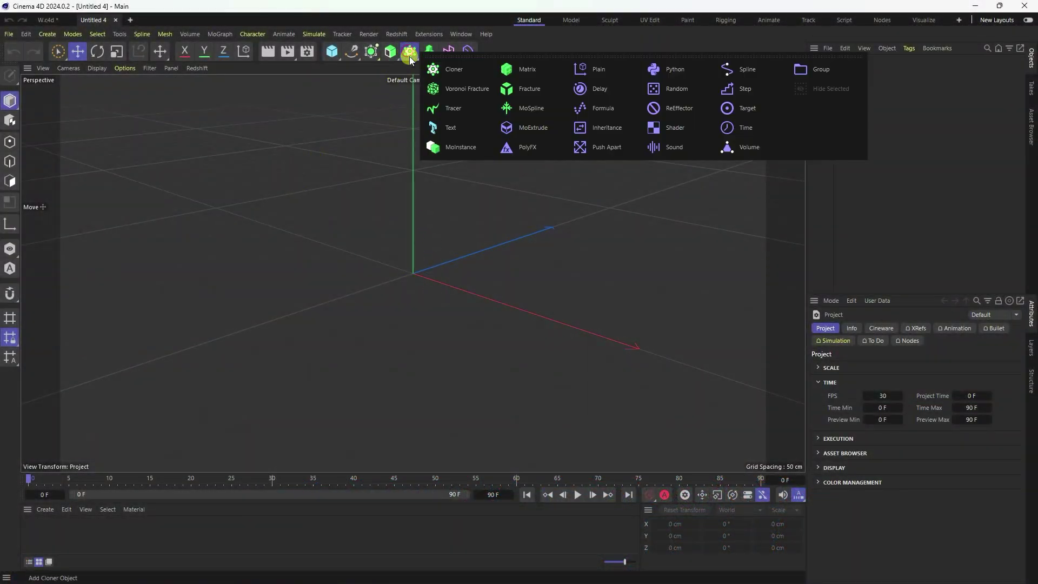
pyautogui.click(442, 129)
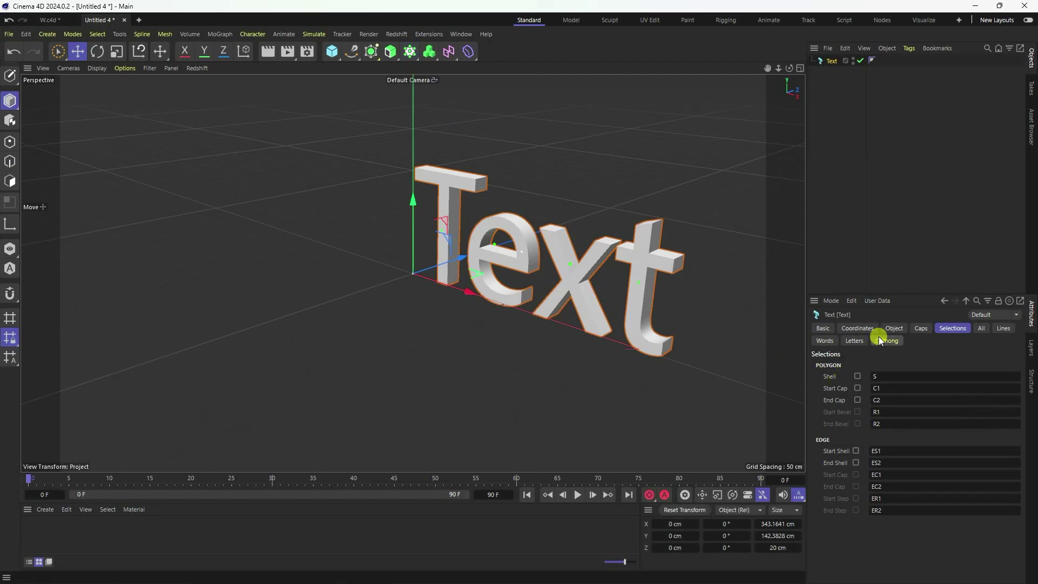
pyautogui.click(894, 328)
pyautogui.click(901, 404)
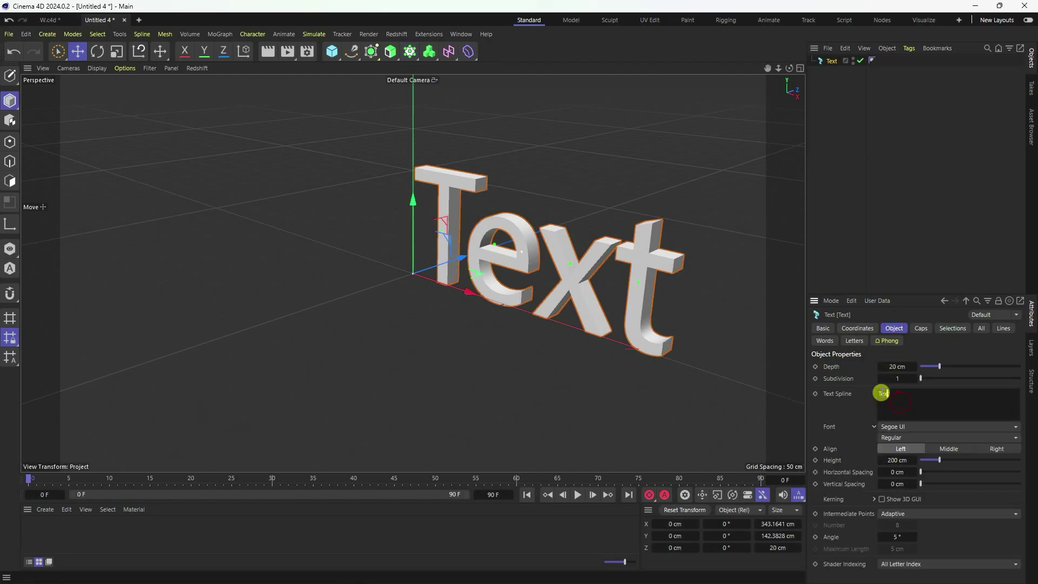
pyautogui.write('W')
pyautogui.click(847, 415)
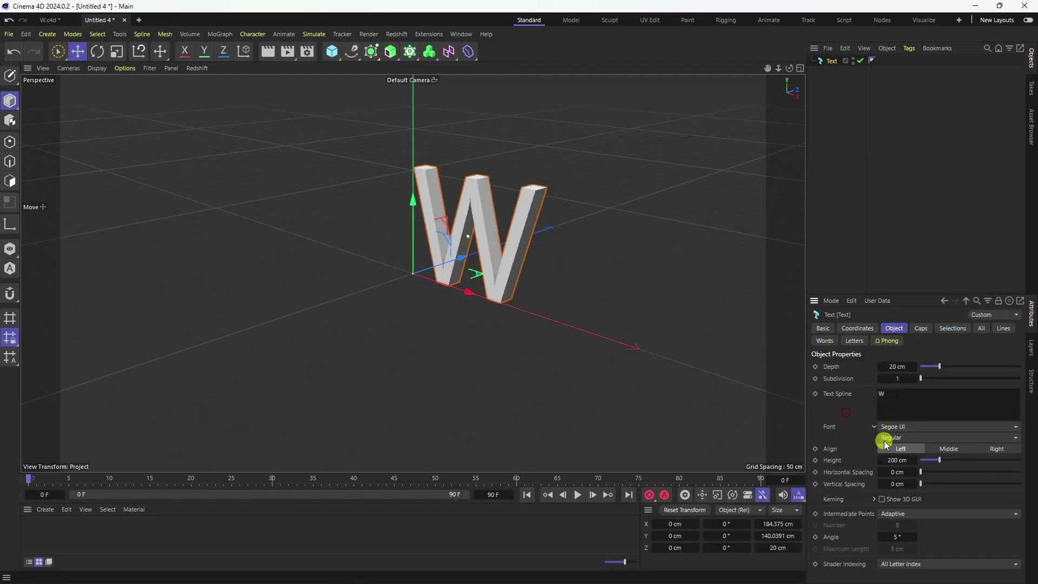
pyautogui.click(955, 447)
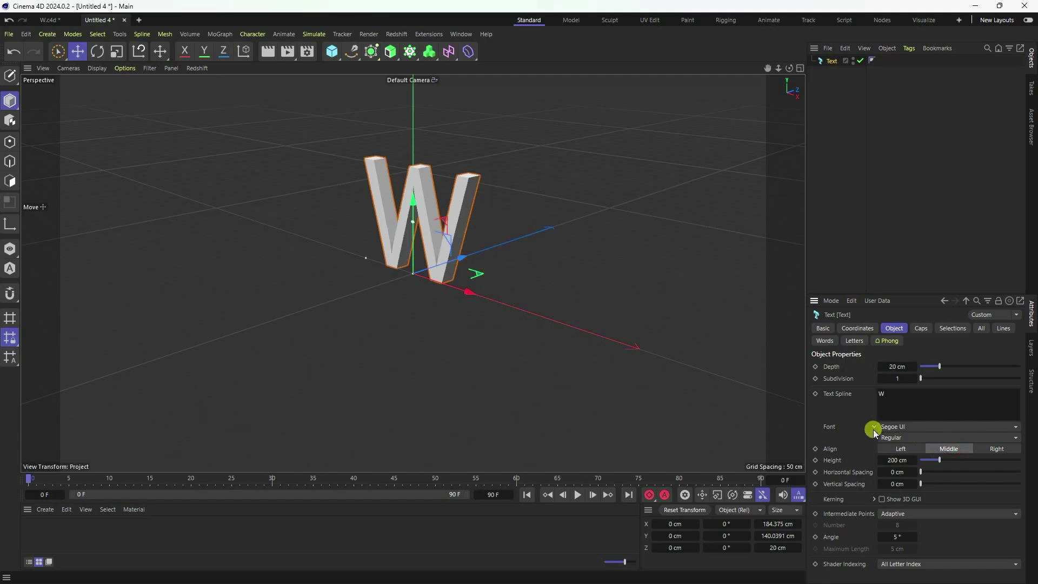
# Change the text's font to Evil Dead.
pyautogui.click(894, 427)
pyautogui.scroll(15, 906, 418)
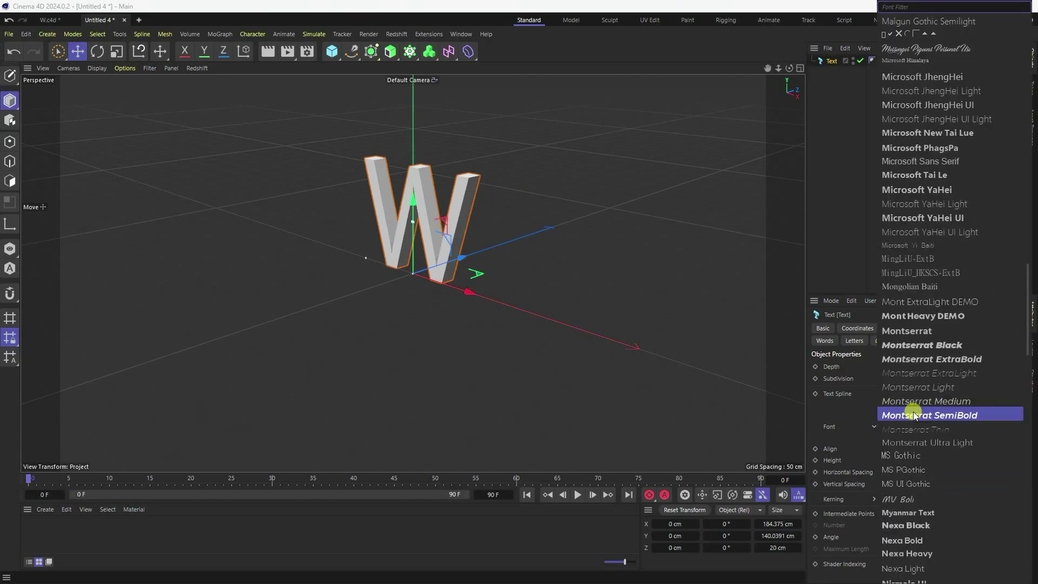
pyautogui.scroll(5, 914, 413)
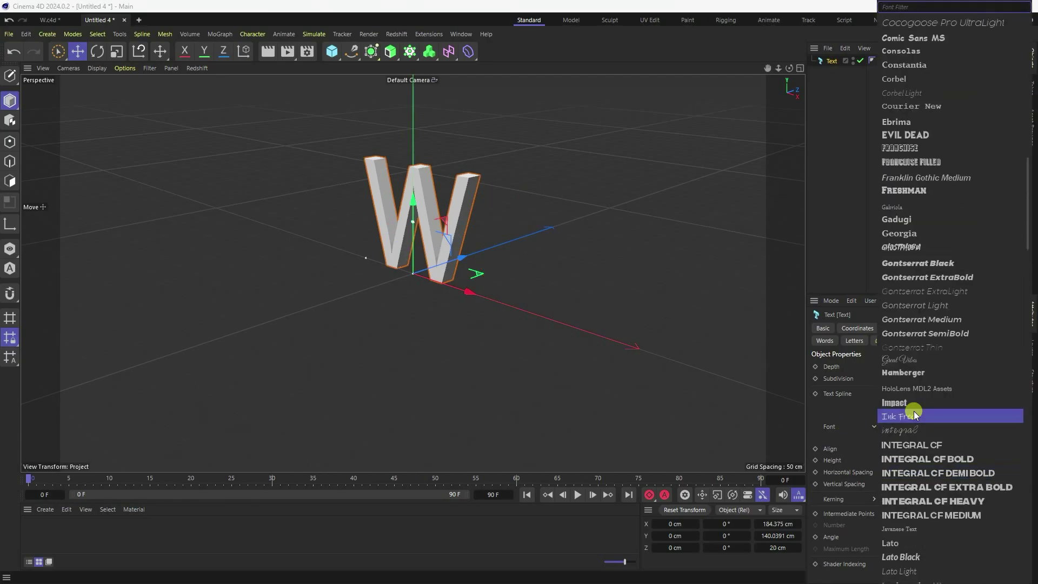
pyautogui.click(927, 266)
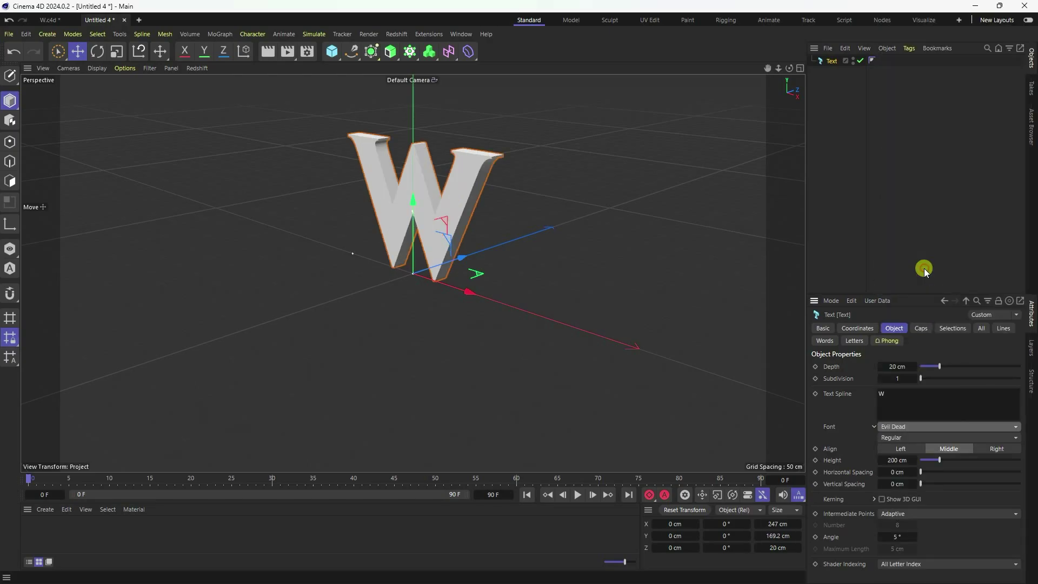
# Show the viewport shading with edge lines and set the text's Depth to 30 cm.
pyautogui.scroll(5, 427, 130)
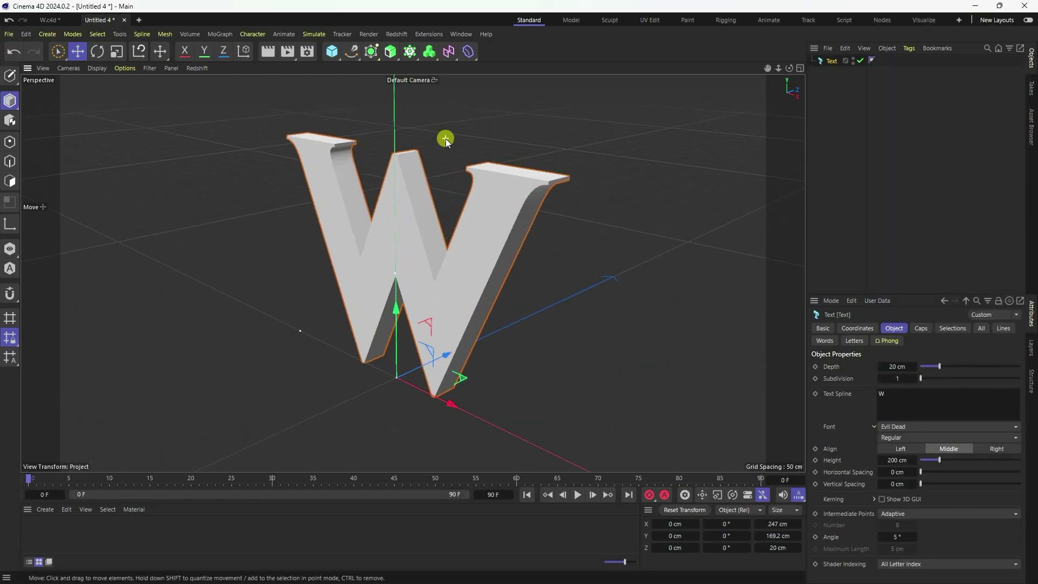
pyautogui.click(99, 69)
pyautogui.click(117, 112)
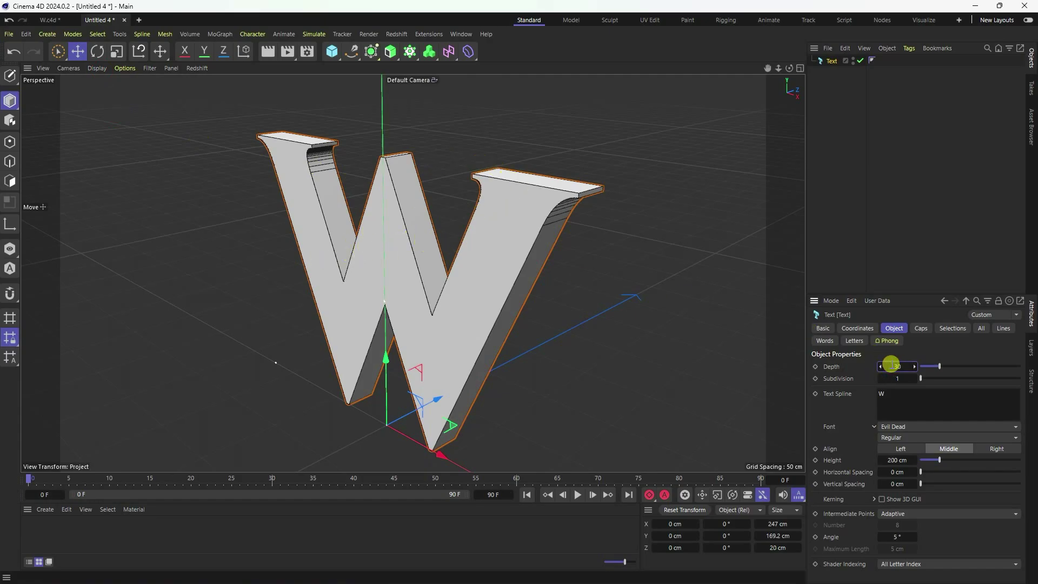
pyautogui.press('Return')
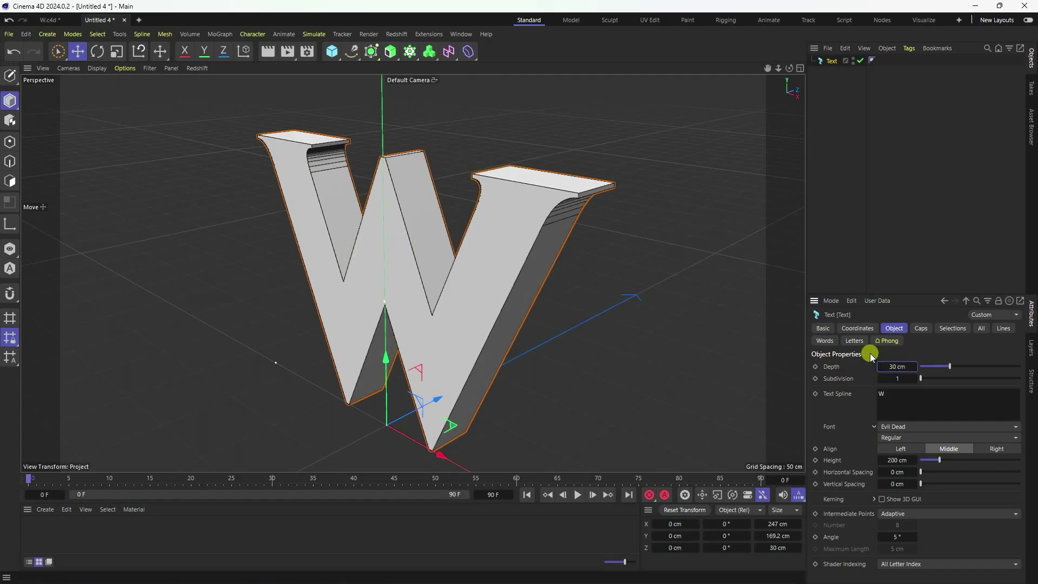
# Add a Voronoi Fracture generator and make the Text object its child.
pyautogui.click(222, 34)
pyautogui.click(230, 130)
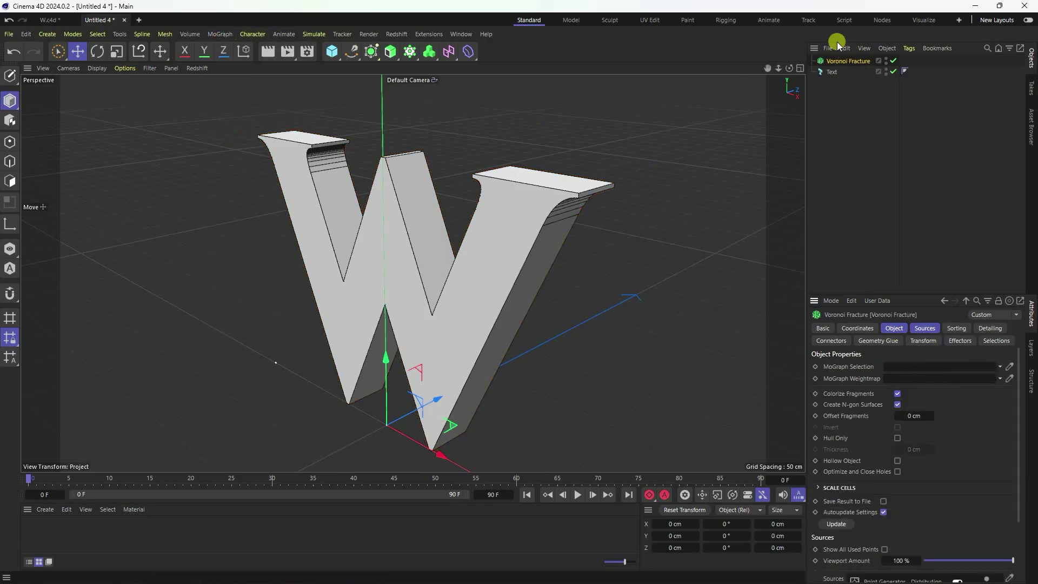
pyautogui.click(831, 71)
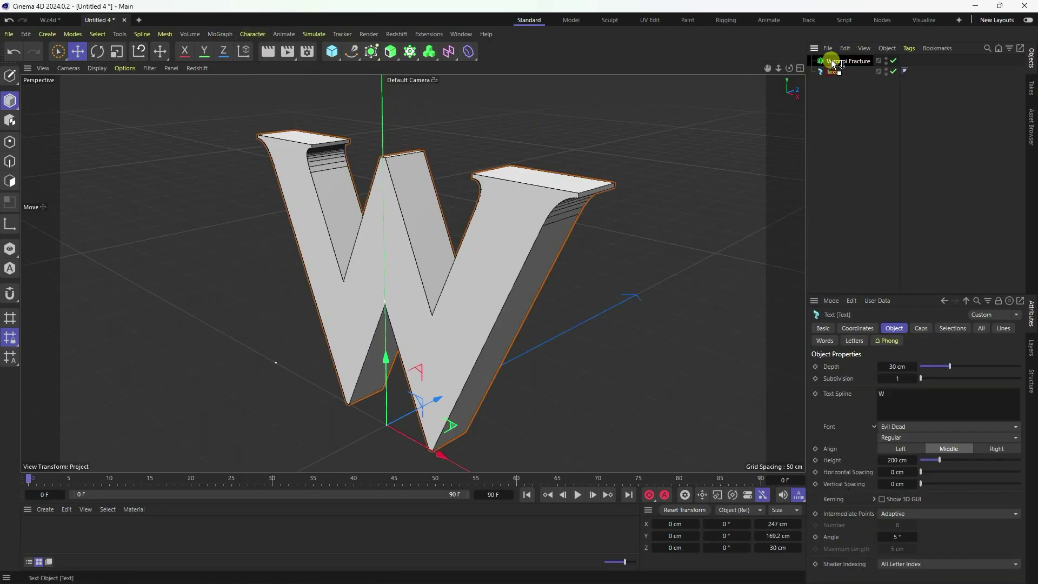
pyautogui.moveTo(832, 60); pyautogui.dragTo(832, 59)
pyautogui.click(844, 61)
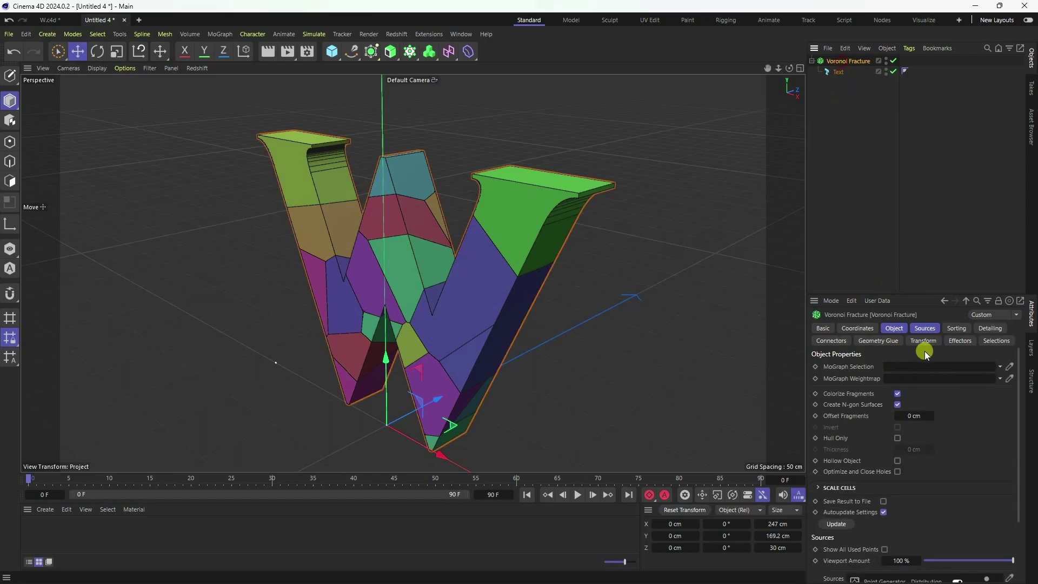
# Hide the fracture's Point Generator source in the viewport and set its Point Amount to 2000.
pyautogui.click(926, 329)
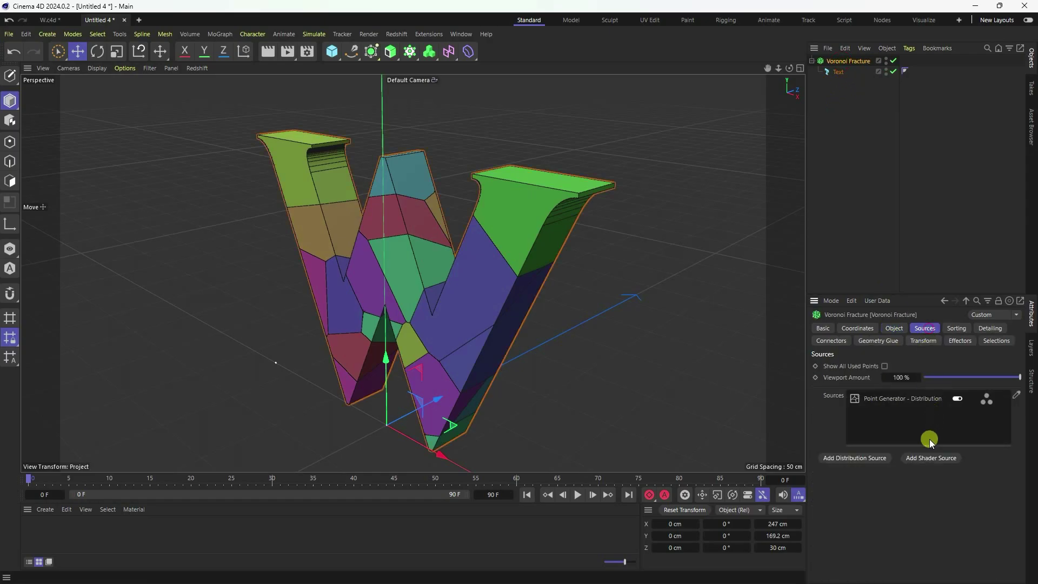
pyautogui.click(876, 400)
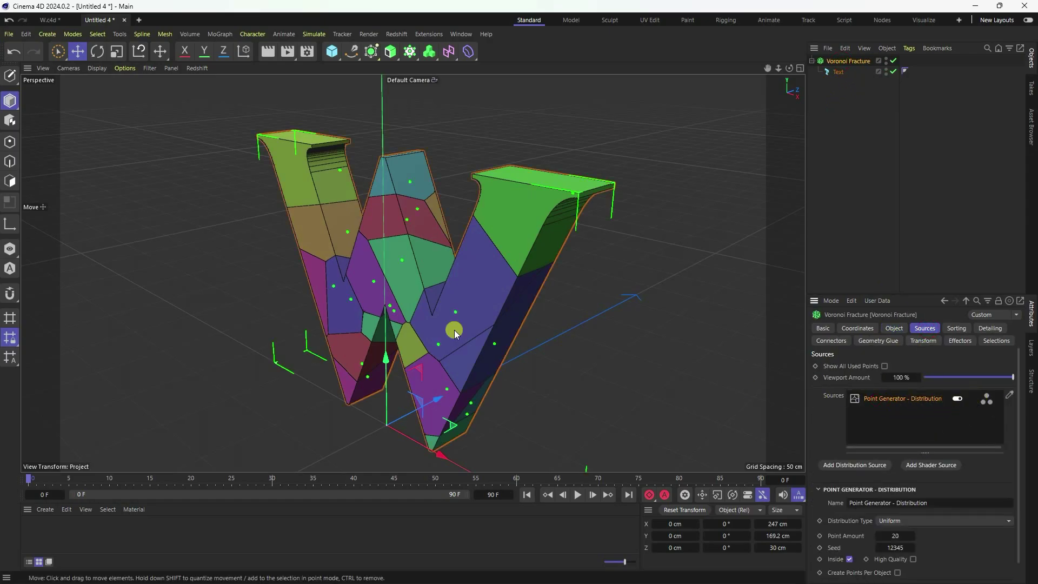
pyautogui.scroll(2, 450, 313)
pyautogui.click(988, 397)
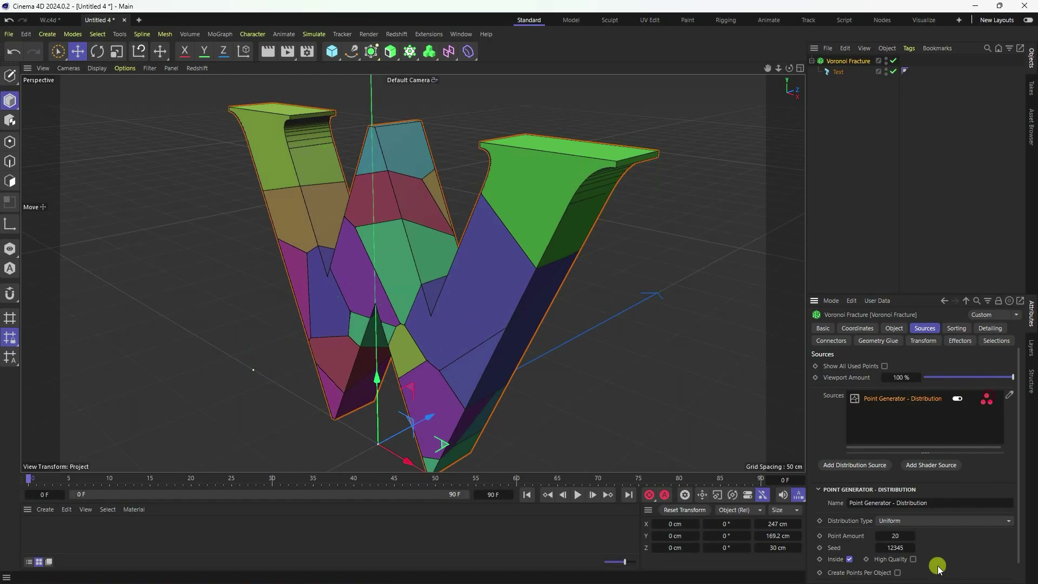
pyautogui.scroll(-1, 890, 547)
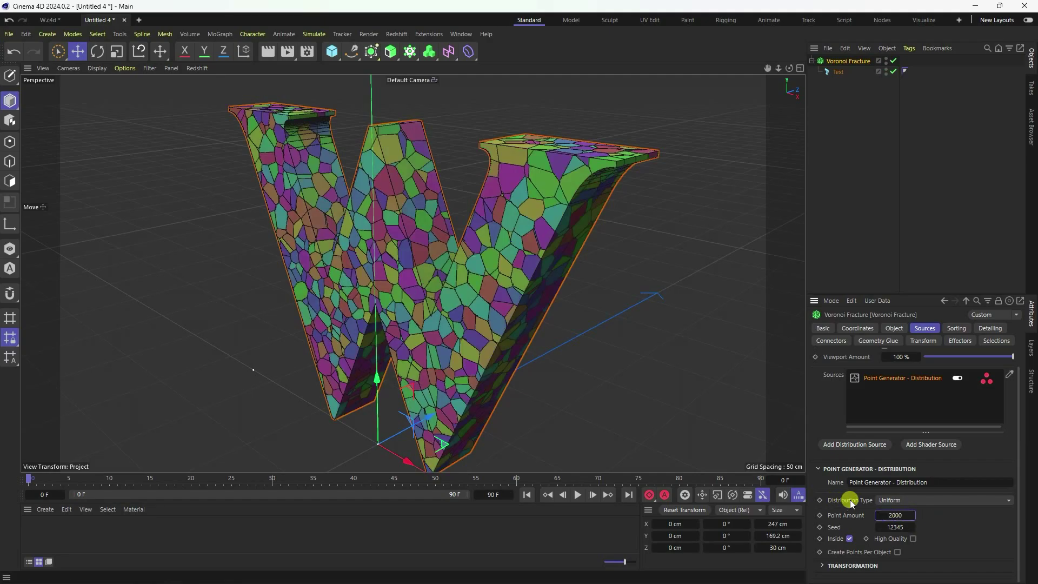
# Set the Point Generator's Distribution Type to Normal and view the fractured letter from the other side.
pyautogui.click(890, 499)
pyautogui.click(903, 525)
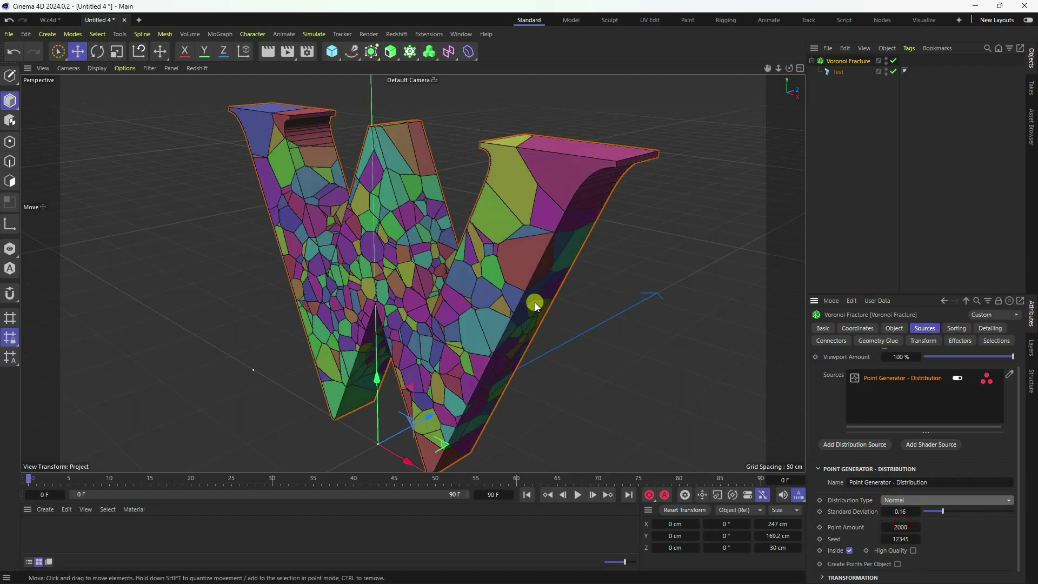
pyautogui.moveTo(790, 68); pyautogui.dragTo(654, 254)
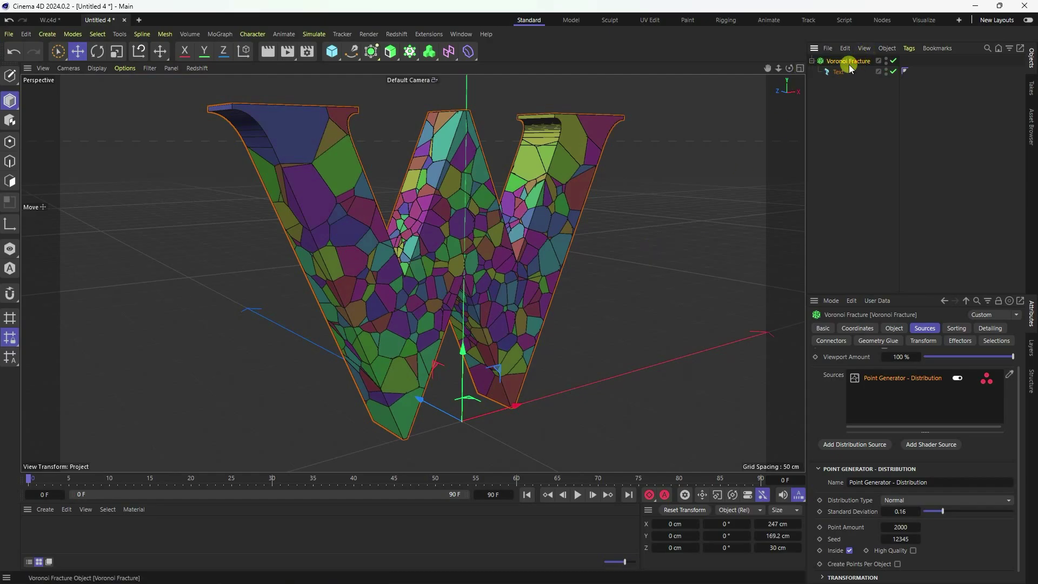
# Raise the Voronoi Fracture along Y to about 42 cm.
pyautogui.keyDown('alt'); pyautogui.moveTo(464, 276); pyautogui.dragTo(462, 294); pyautogui.keyUp('alt')
pyautogui.moveTo(464, 336); pyautogui.dragTo(472, 271)
pyautogui.moveTo(778, 68)
pyautogui.mouseDown()
pyautogui.moveTo(514, 307)
pyautogui.moveTo(765, 71)
pyautogui.mouseUp()
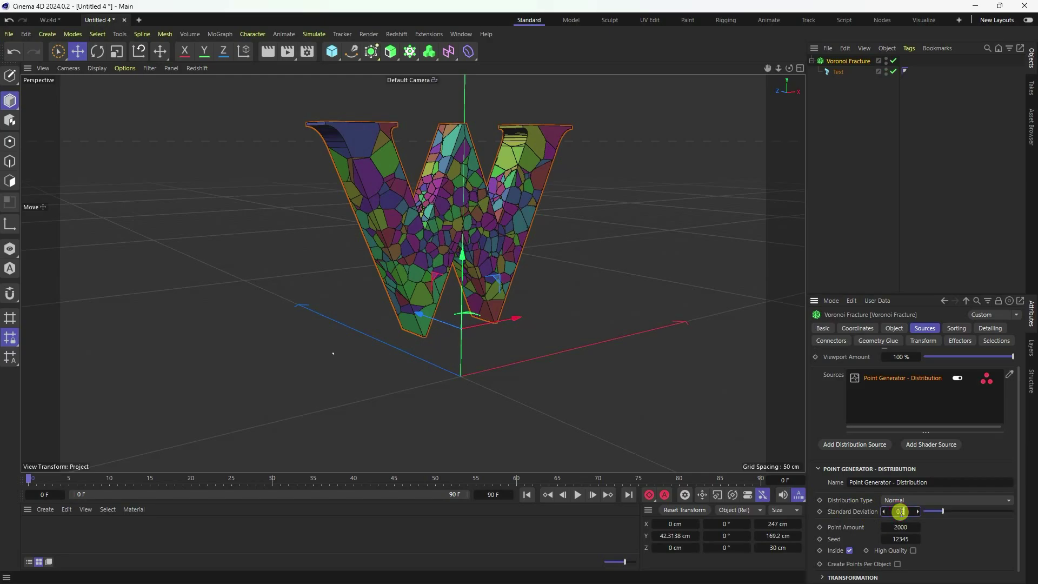
# Set the Point Generator's Standard Deviation to 0.2 and its Point Amount to 3000.
pyautogui.write('2')
pyautogui.press('Return')
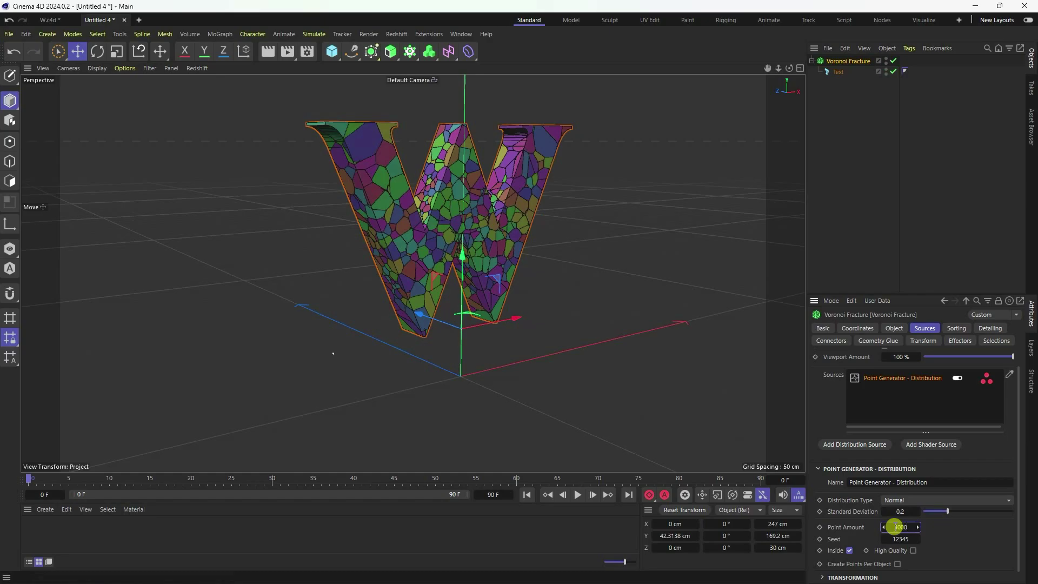
pyautogui.press('Return')
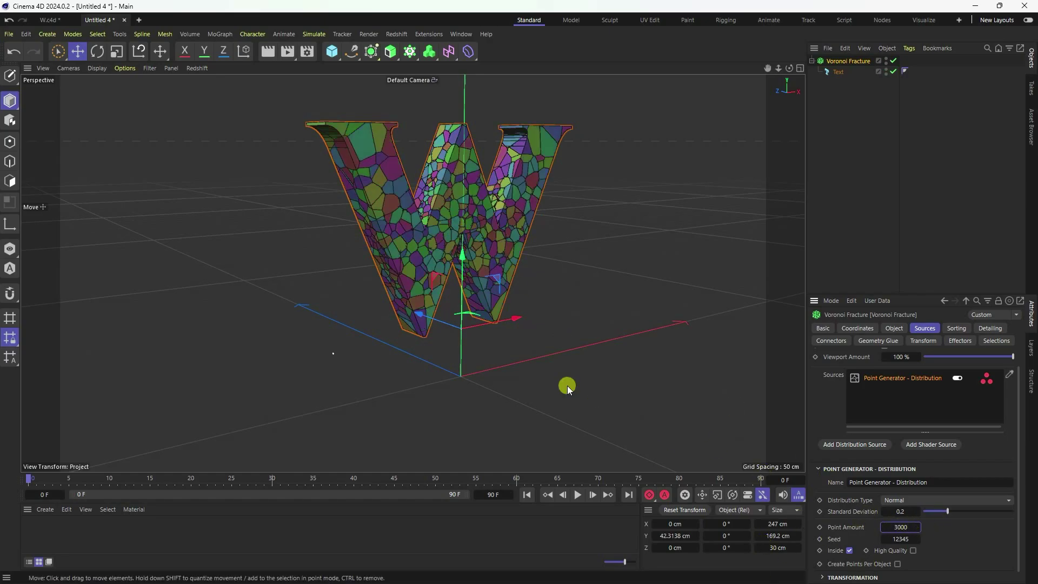
pyautogui.scroll(3, 416, 174)
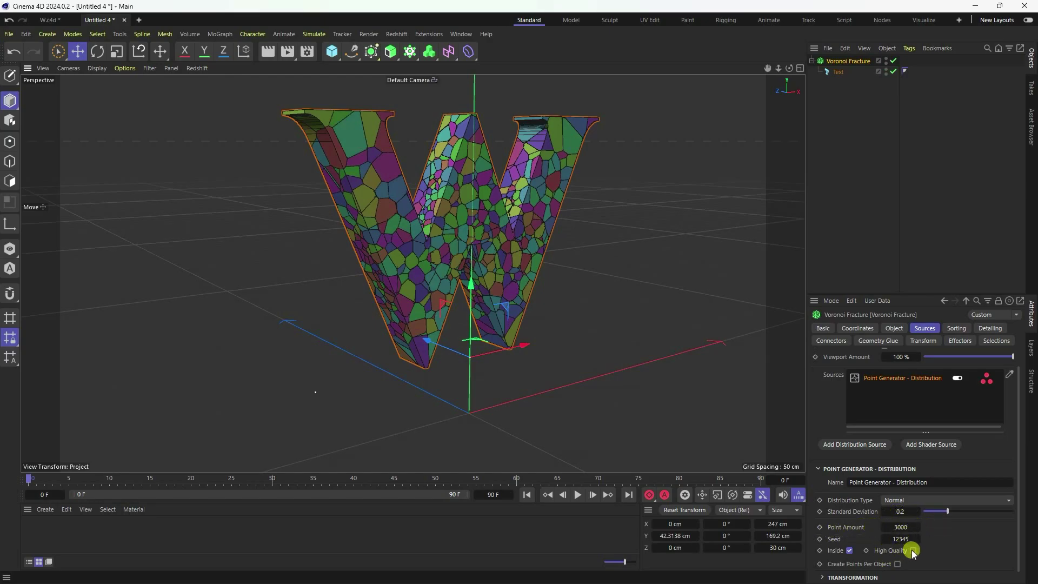
# Add a Plane as a floor and set its Width and Height to 1000 cm.
pyautogui.click(335, 54)
pyautogui.click(430, 89)
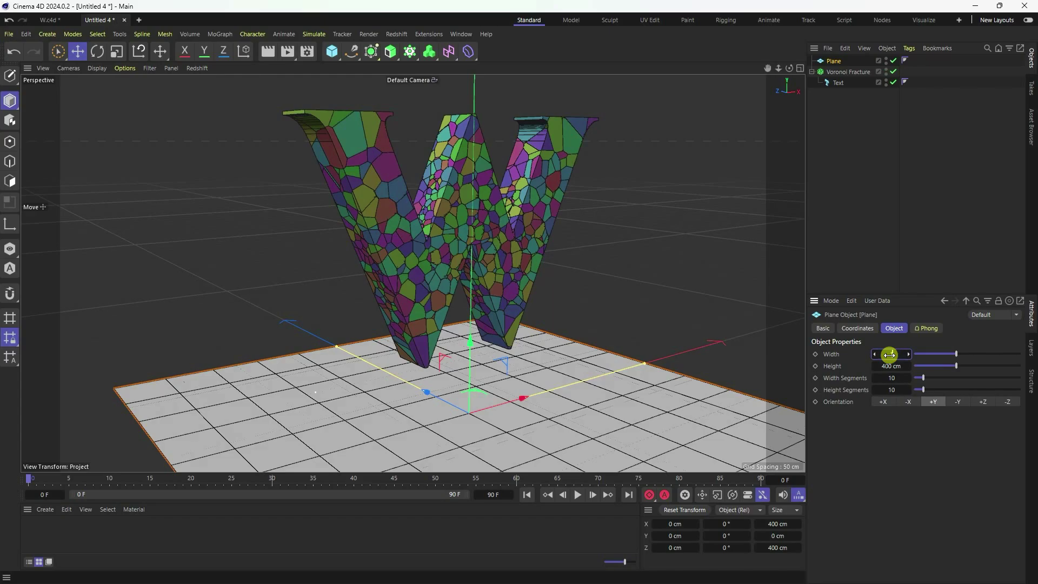
pyautogui.moveTo(889, 355); pyautogui.dragTo(890, 355)
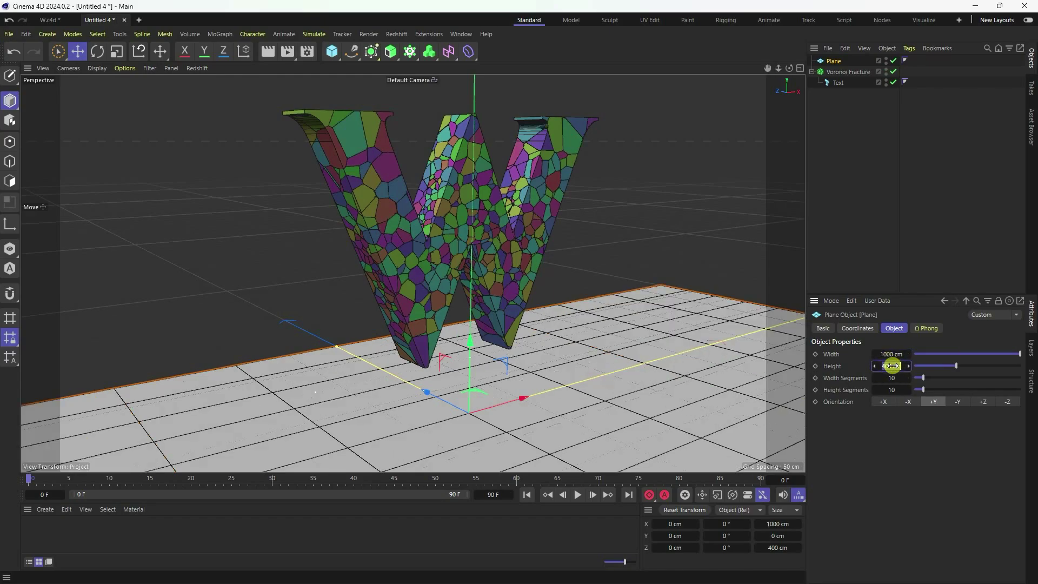
pyautogui.press('Return')
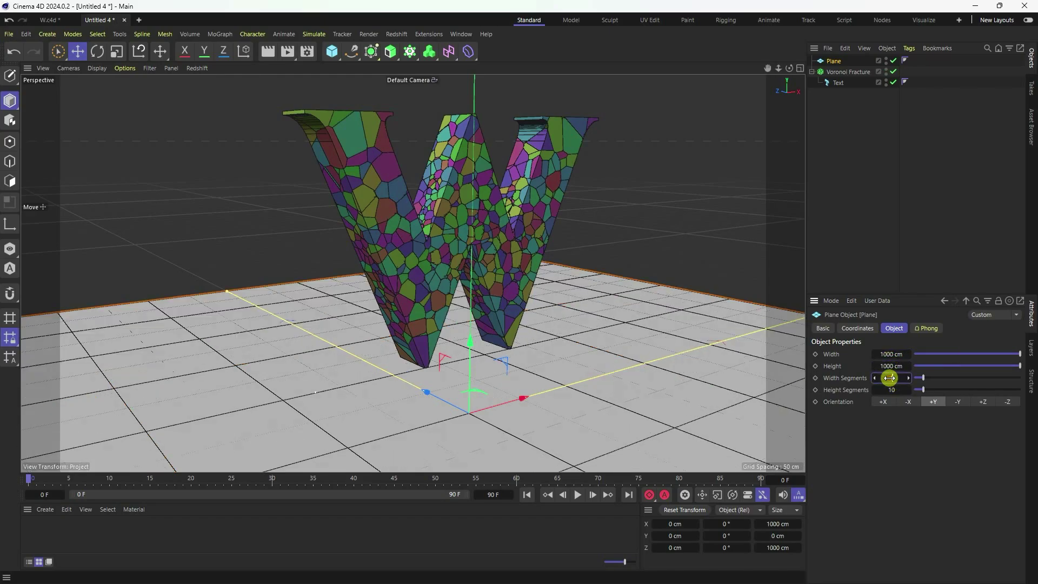
# Set the plane's Width Segments and Height Segments to 1.
pyautogui.click(890, 378)
pyautogui.write('1')
pyautogui.press('Return')
pyautogui.click(891, 388)
pyautogui.write('1')
pyautogui.press('Return')
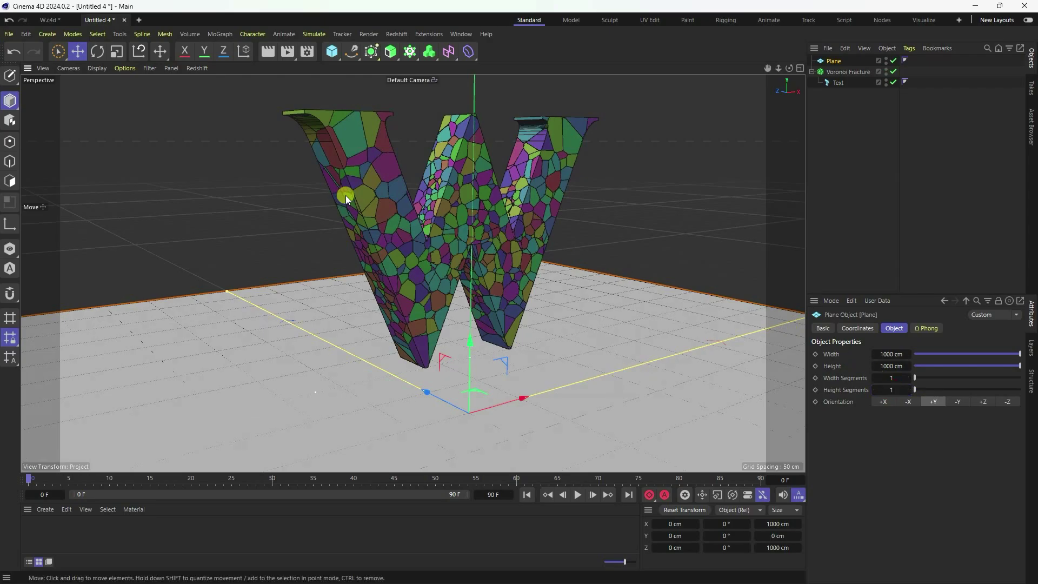
pyautogui.scroll(-2, 404, 190)
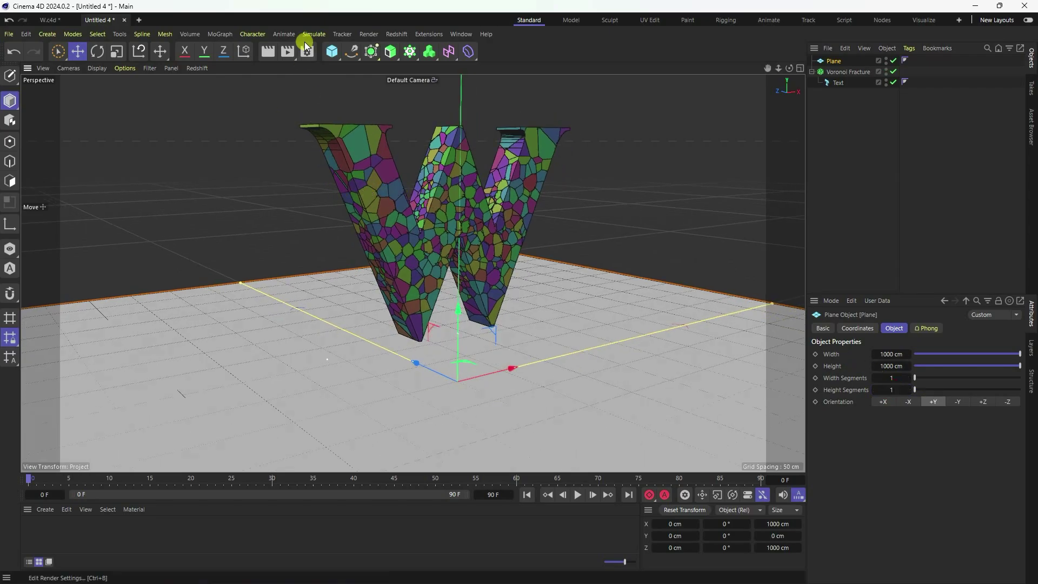
# Apply a Random effector to the Voronoi Fracture.
pyautogui.click(833, 73)
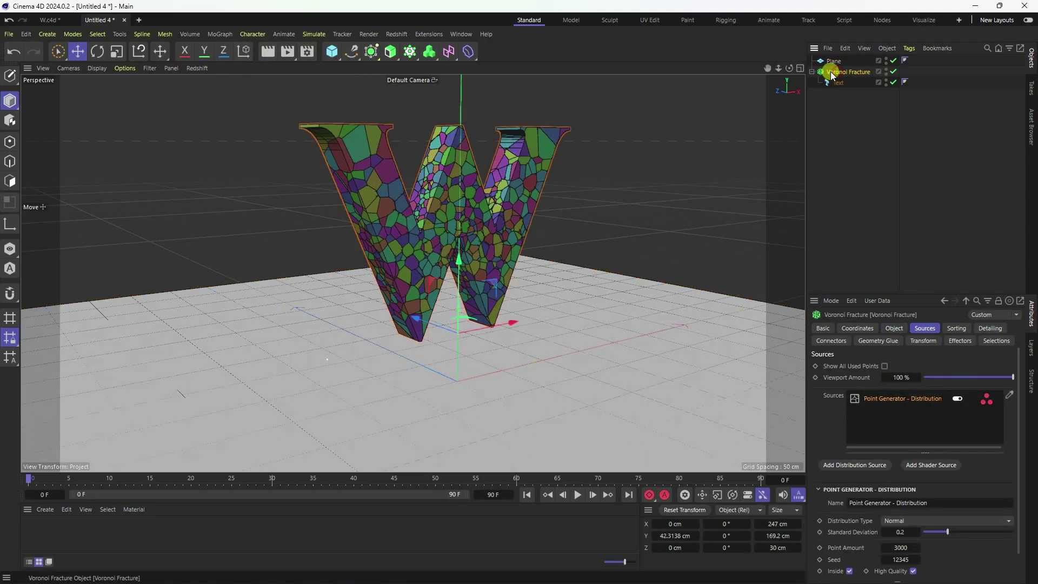
pyautogui.click(229, 34)
pyautogui.moveTo(273, 53)
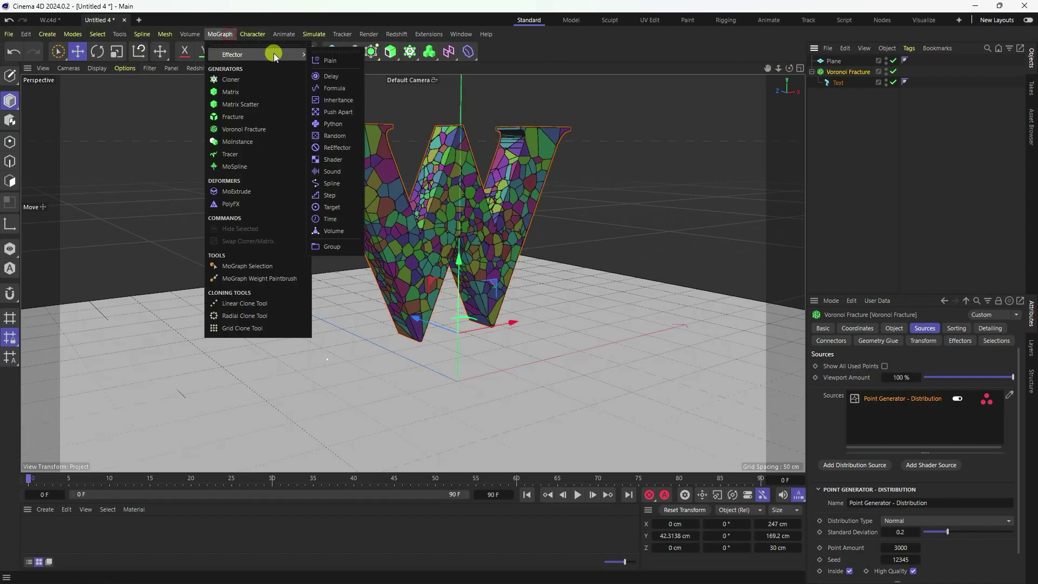
pyautogui.click(335, 135)
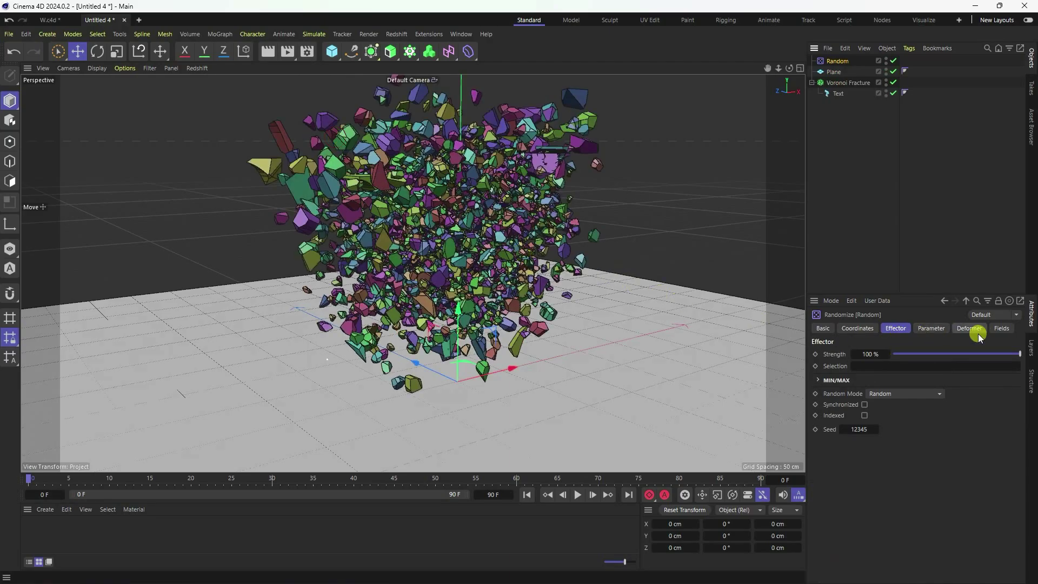
# Add a Spherical Field to the Random effector and set its Size to 25 cm.
pyautogui.click(1002, 329)
pyautogui.click(839, 439)
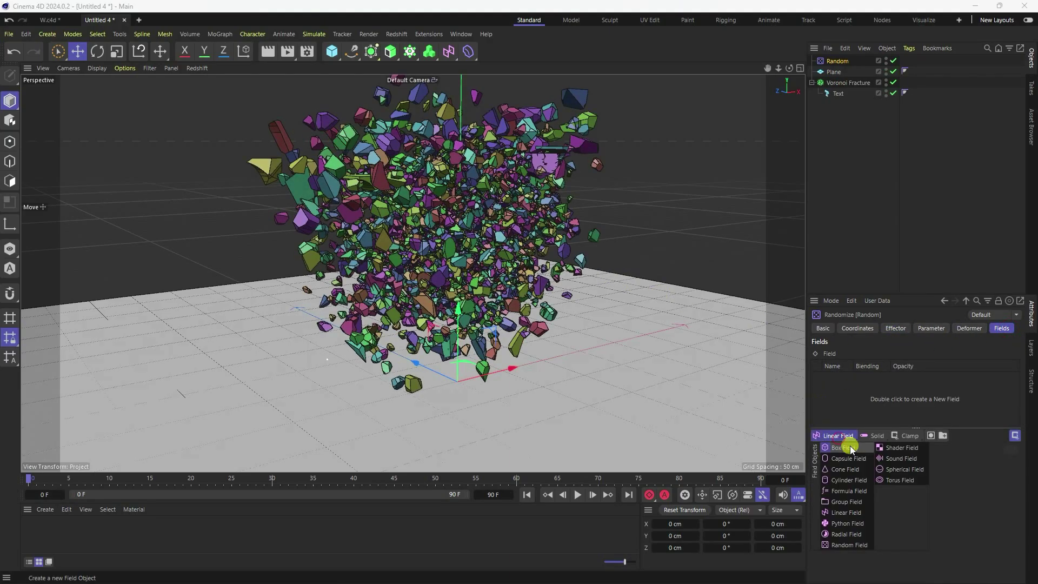
pyautogui.click(894, 470)
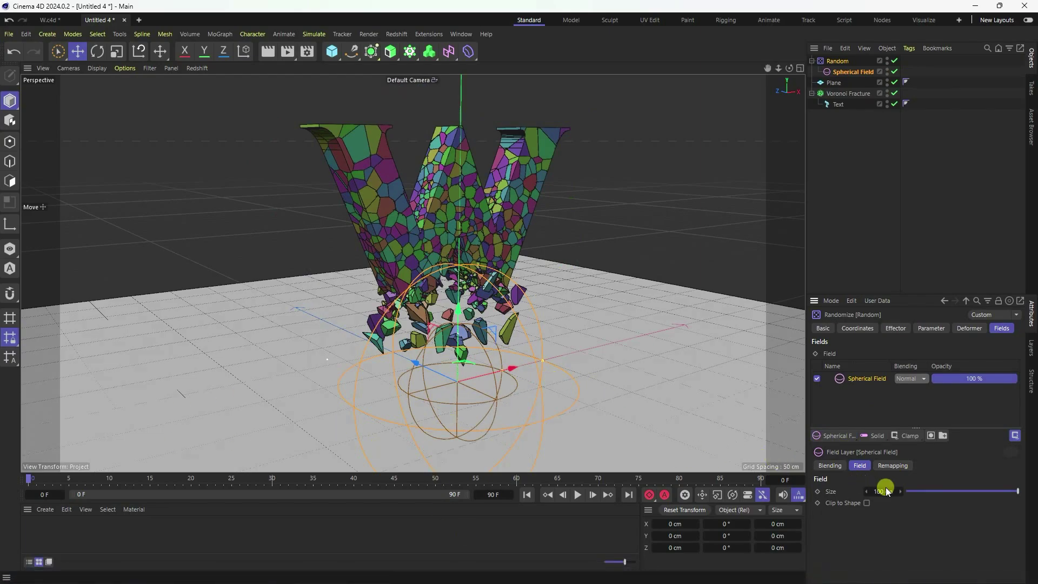
pyautogui.moveTo(886, 491); pyautogui.dragTo(885, 491)
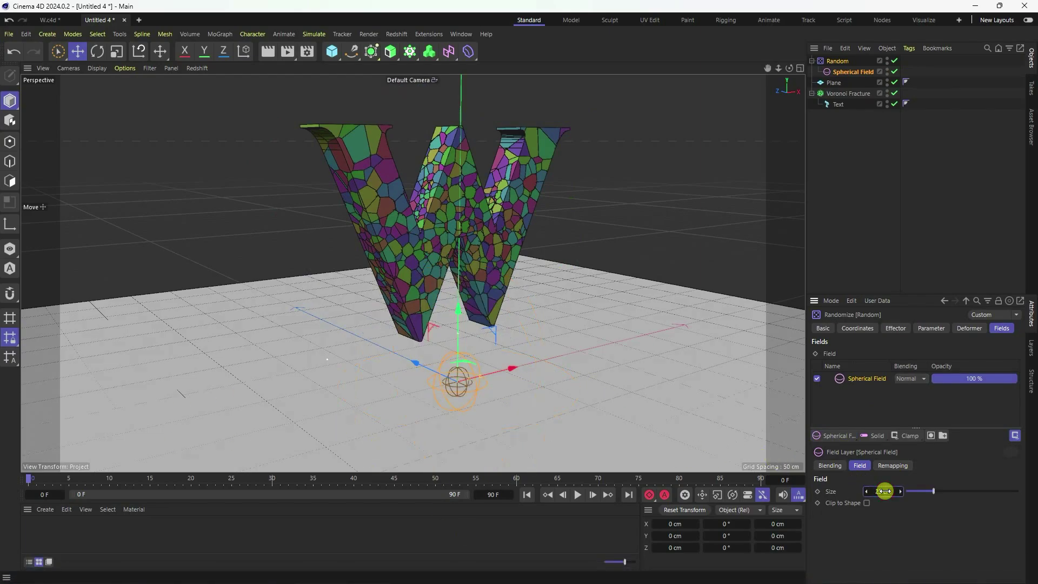
# Switch to the front view and extend the animation length to 350 frames.
pyautogui.middleClick(471, 371)
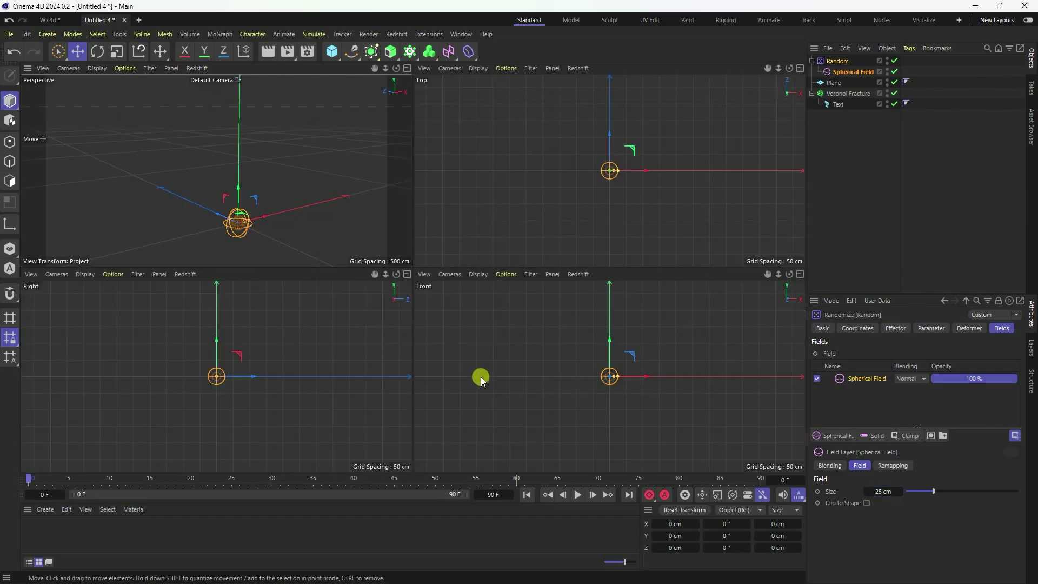
pyautogui.middleClick(436, 310)
pyautogui.scroll(3, 394, 195)
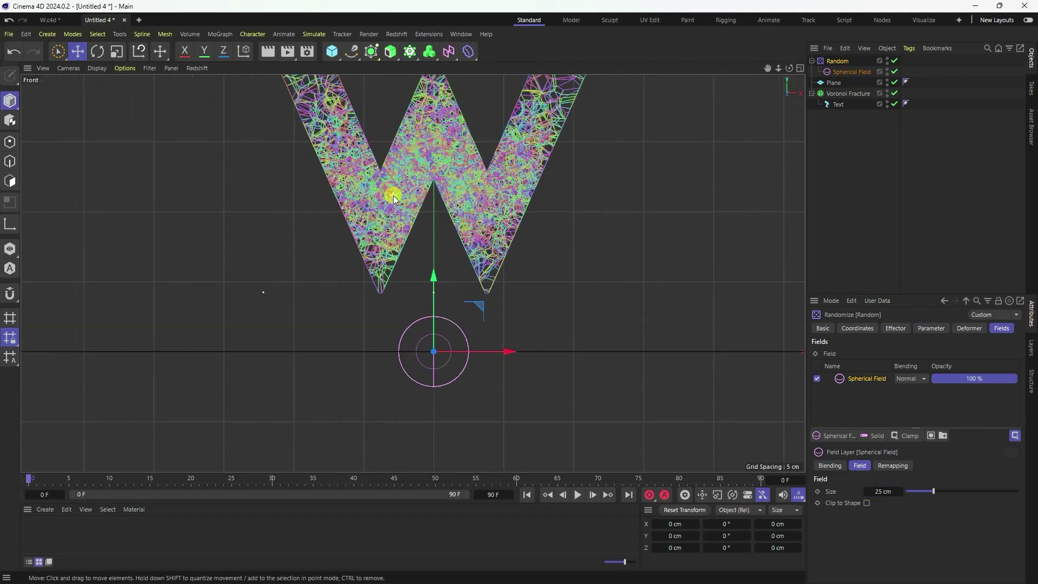
pyautogui.scroll(-1, 490, 379)
pyautogui.scroll(1, 474, 256)
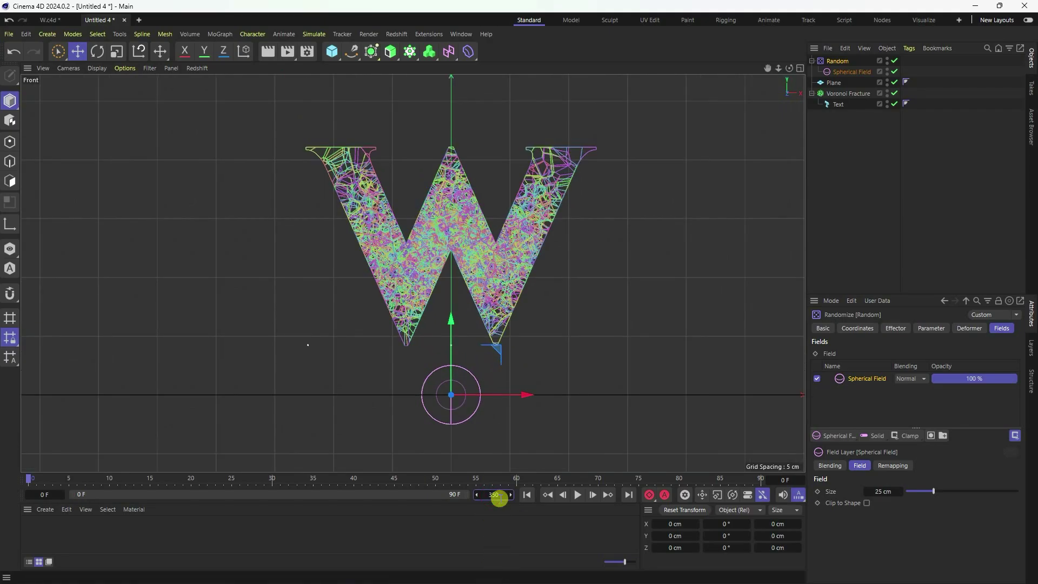
pyautogui.press('Return')
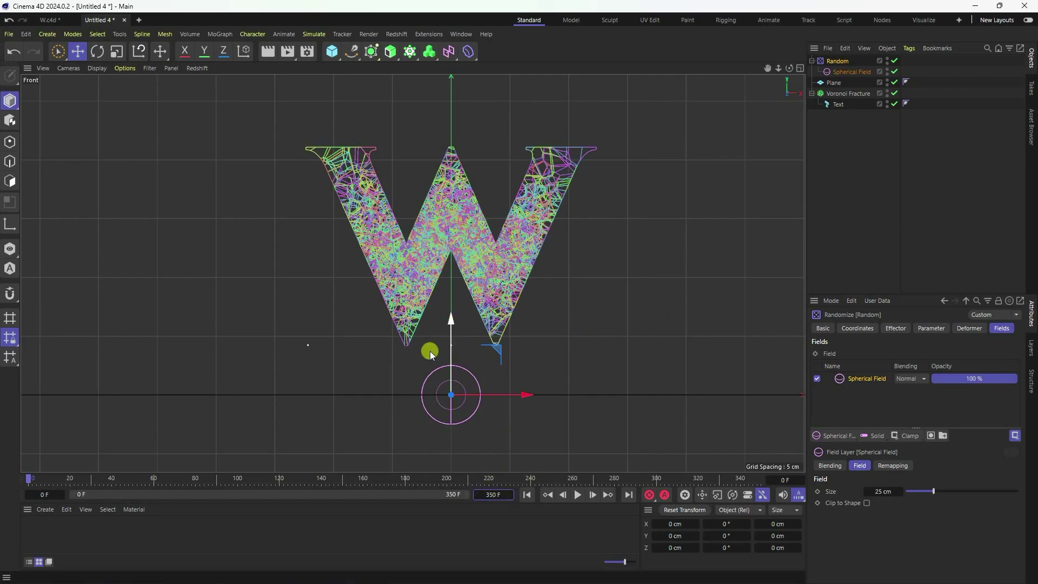
# Raise the Spherical Field to a P.Y of 26 cm and keyframe that position at frame 0.
pyautogui.click(850, 72)
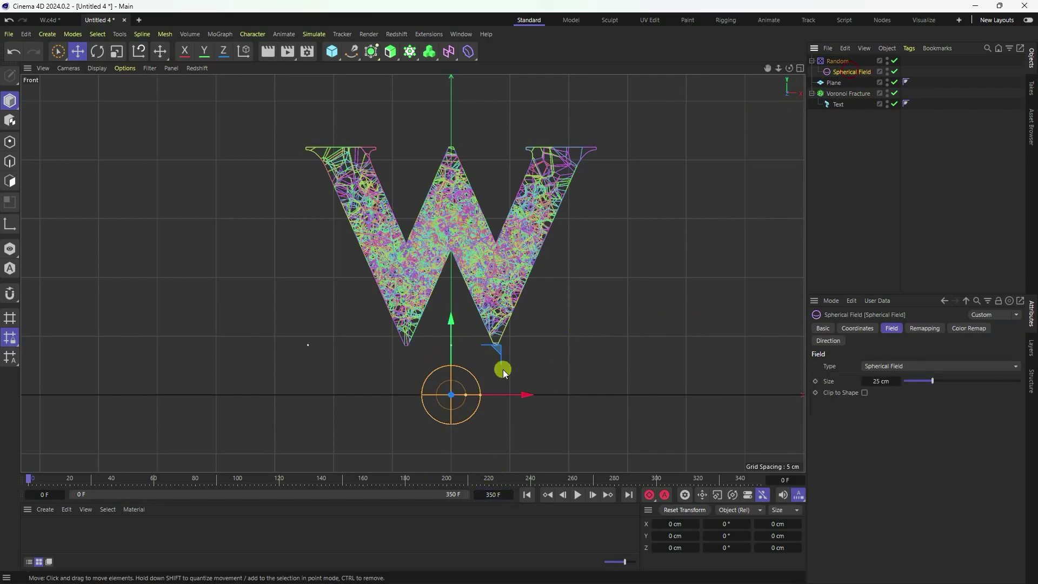
pyautogui.moveTo(450, 319); pyautogui.dragTo(460, 293)
pyautogui.click(821, 330)
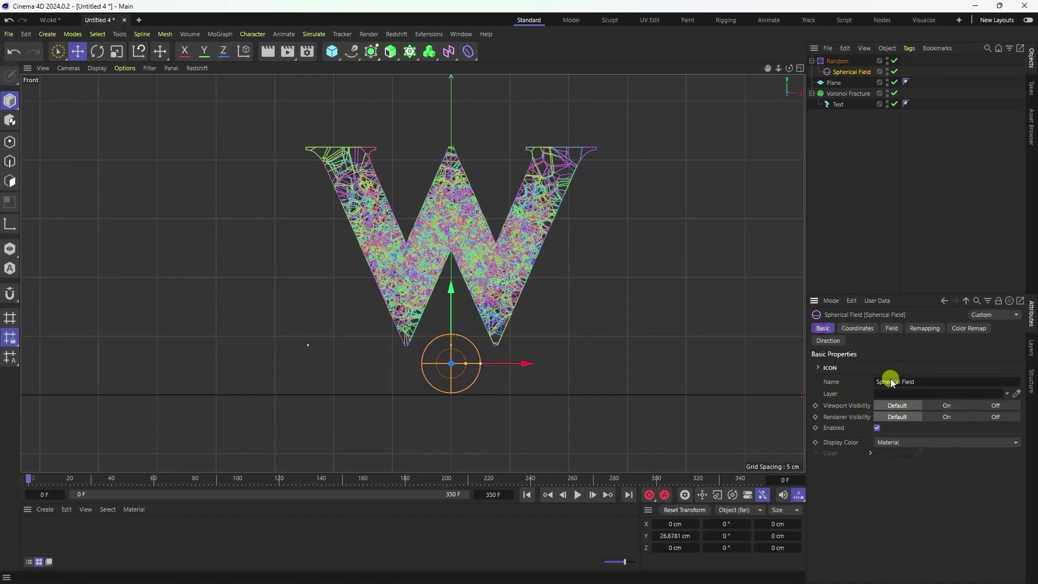
pyautogui.click(860, 329)
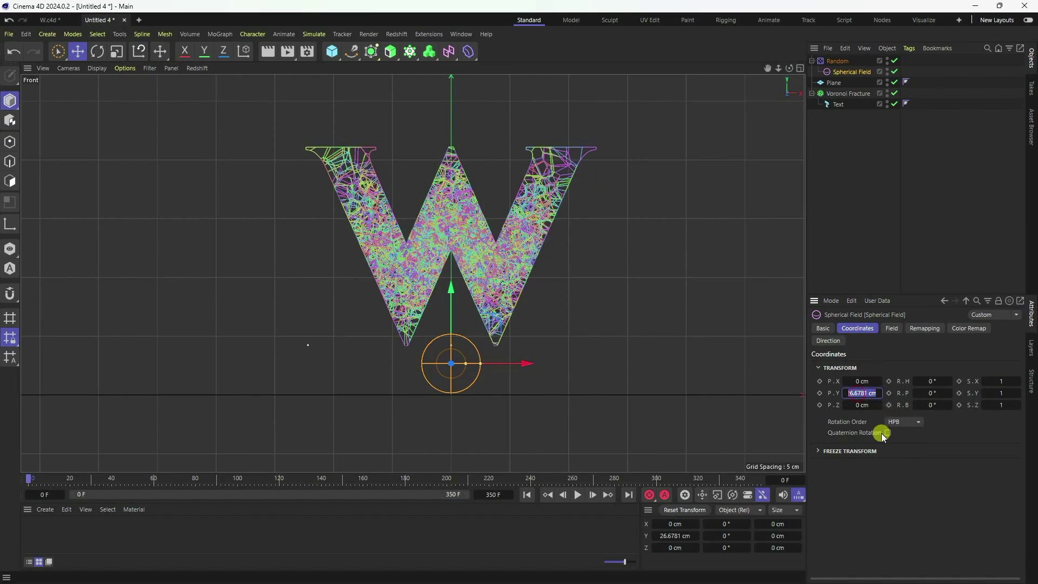
pyautogui.write('26')
pyautogui.press('Return')
pyautogui.click(819, 393)
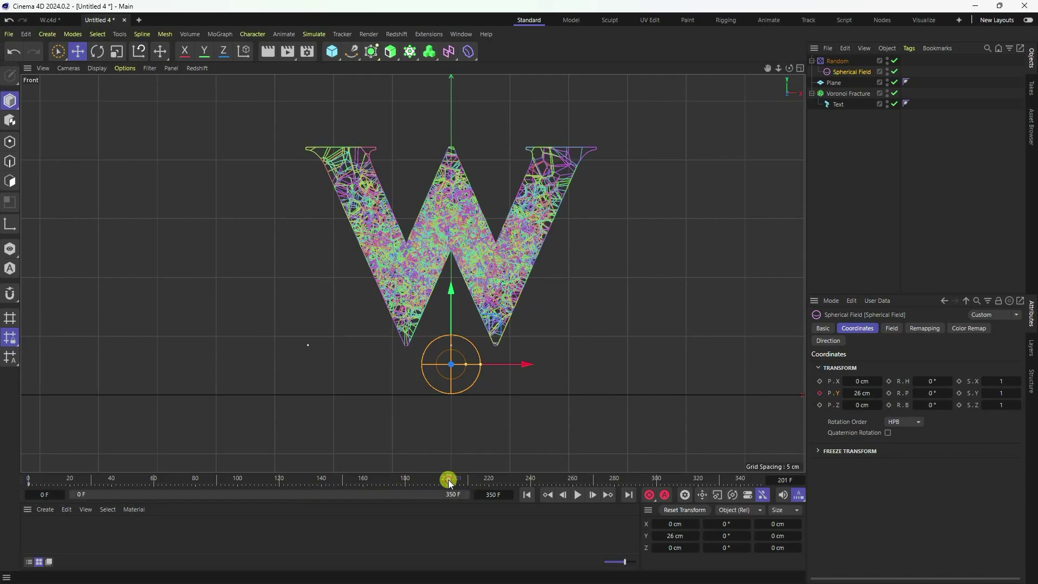
# At frame 200, raise the Spherical Field above the W to a P.Y of 250 cm and keyframe it.
pyautogui.moveTo(451, 289); pyautogui.dragTo(452, 105)
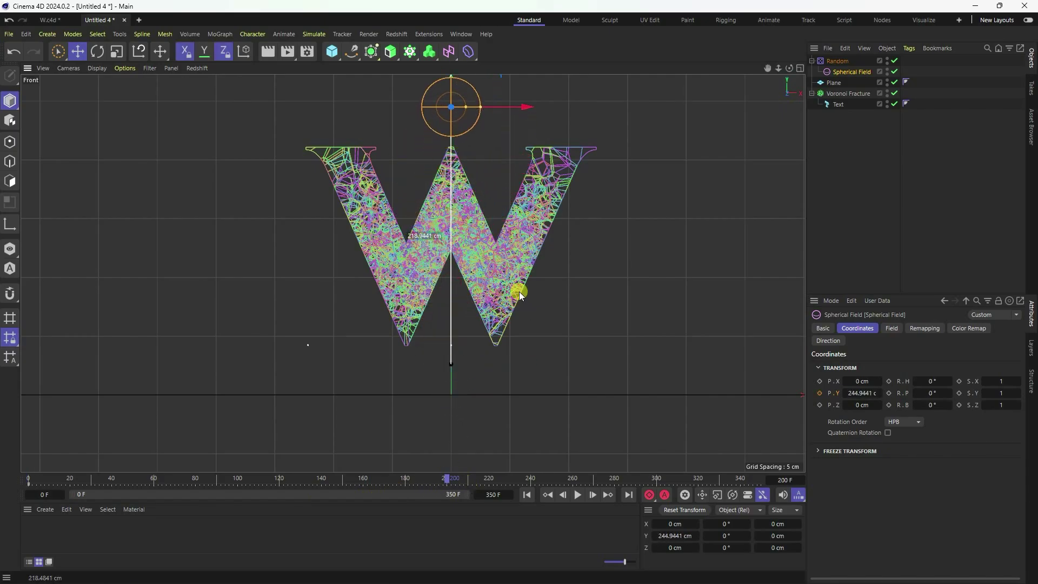
pyautogui.moveTo(519, 292); pyautogui.dragTo(520, 290)
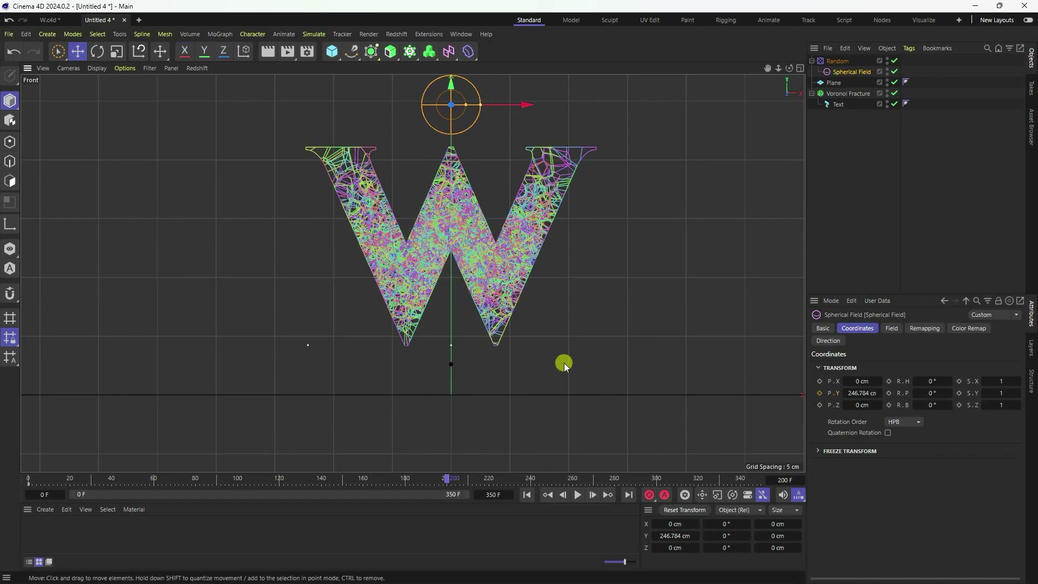
pyautogui.click(859, 390)
pyautogui.write('250')
pyautogui.press('Return')
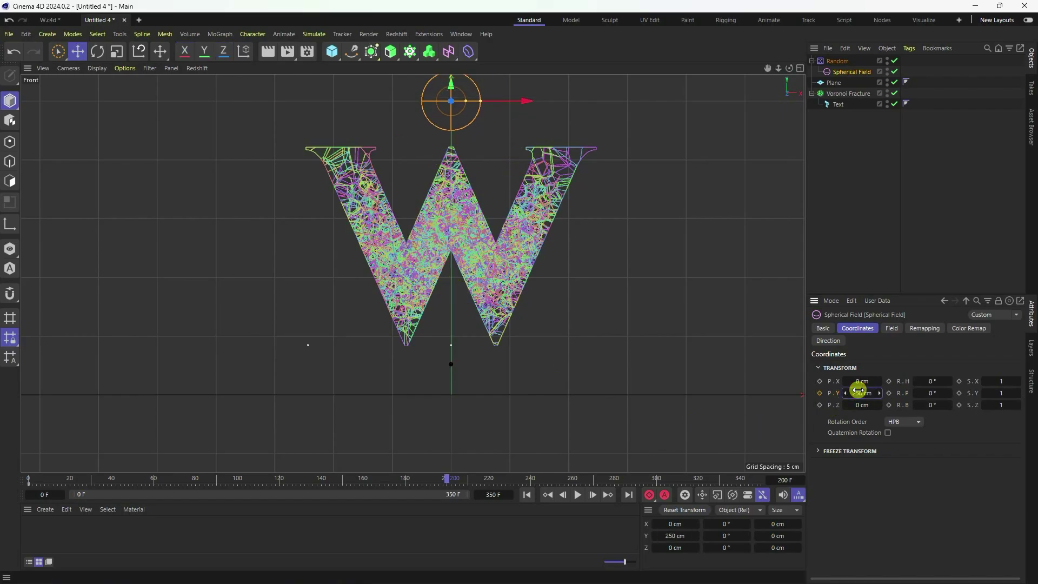
pyautogui.click(820, 393)
# Play the animation from the first frame to check the field's upward movement, stop it and return to frame 0.
pyautogui.click(527, 495)
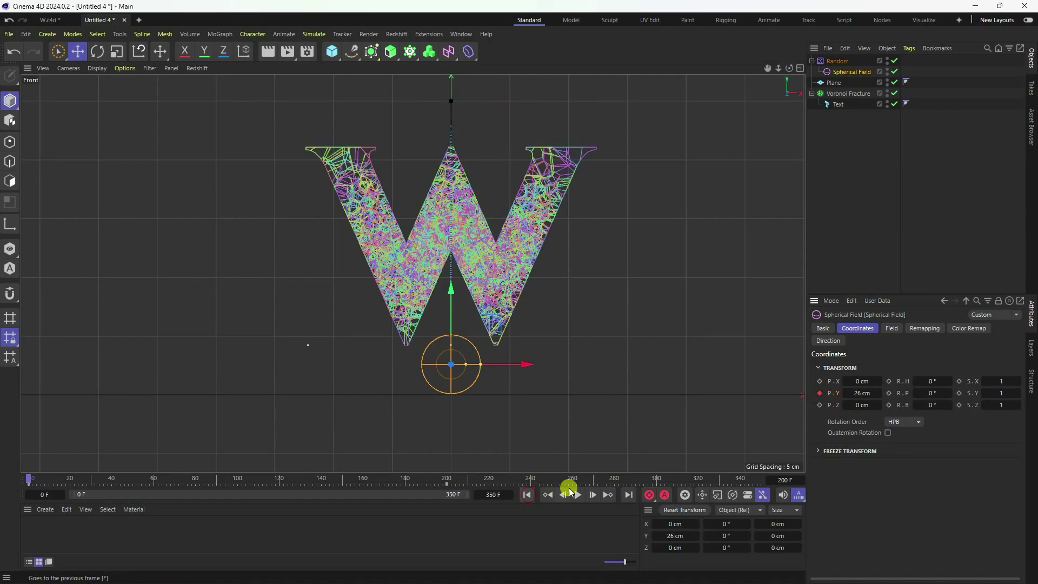
pyautogui.click(576, 494)
pyautogui.scroll(2, 429, 151)
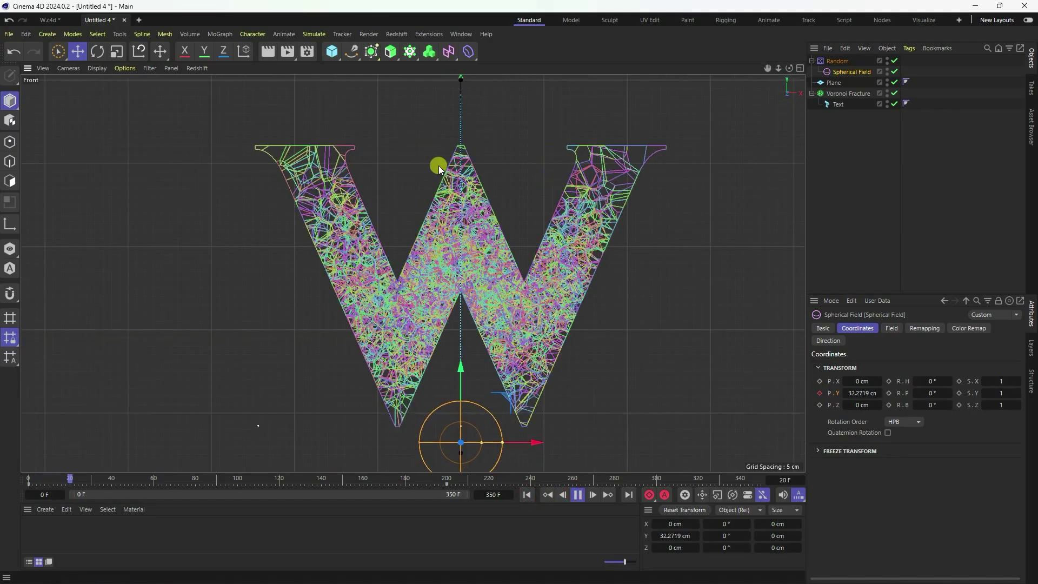
pyautogui.scroll(-2, 439, 168)
pyautogui.click(577, 495)
pyautogui.click(527, 495)
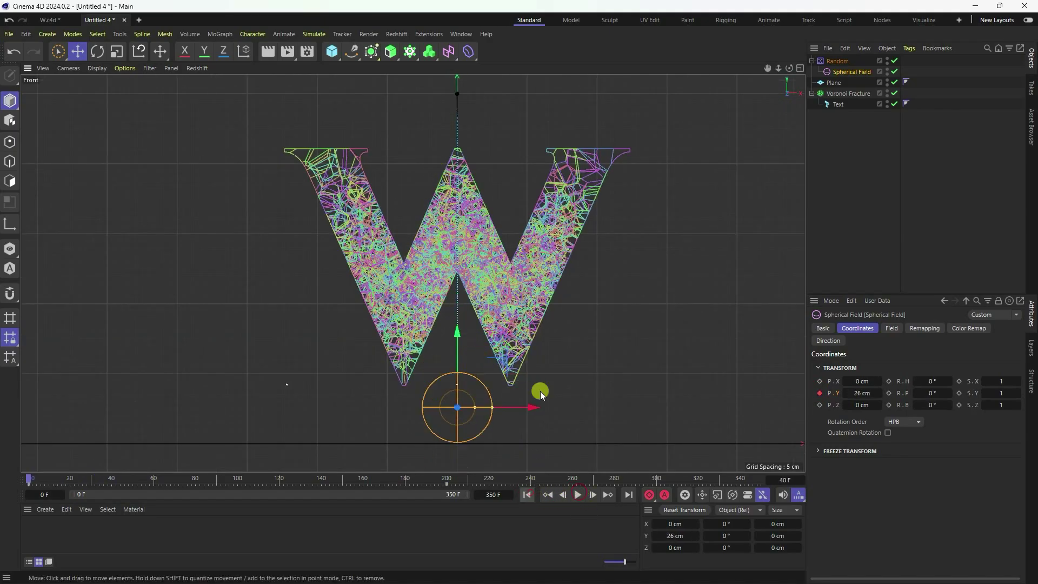
# Change both of the Spherical Field's position keys to linear interpolation in the F-Curve timeline and close it.
pyautogui.click(457, 34)
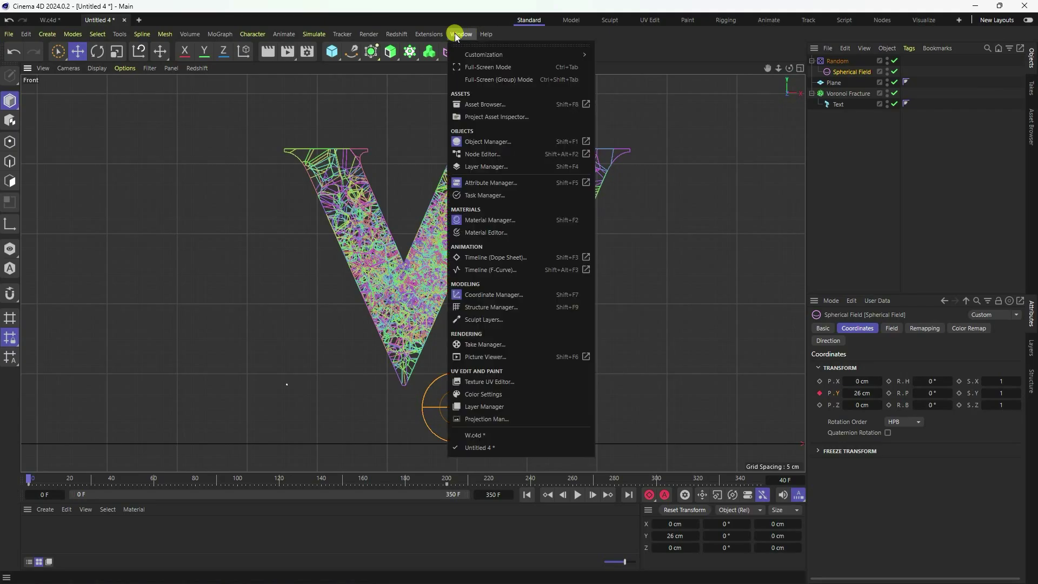
pyautogui.click(492, 270)
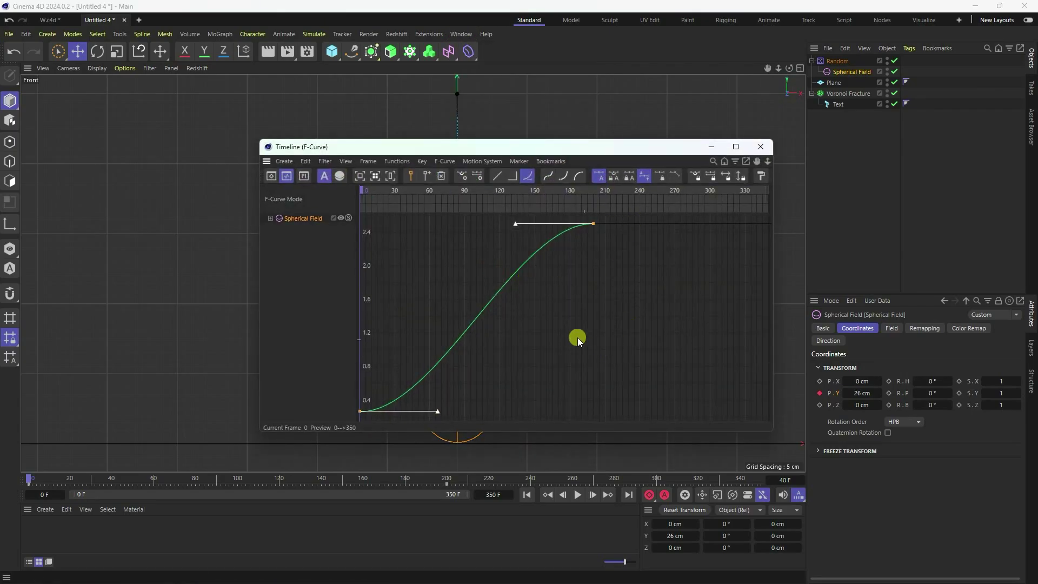
pyautogui.moveTo(655, 223); pyautogui.dragTo(295, 471)
pyautogui.click(494, 177)
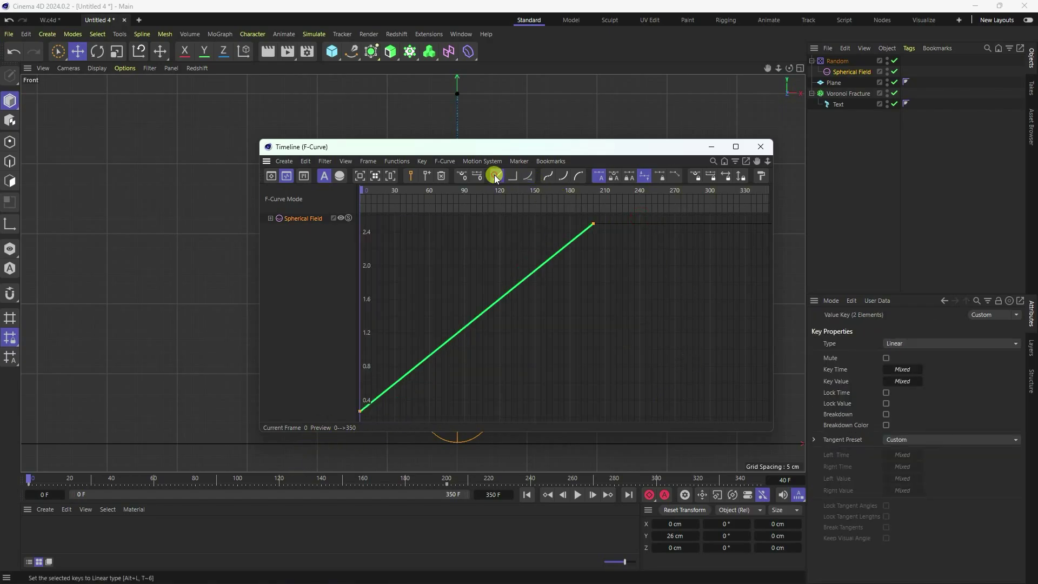
pyautogui.click(761, 147)
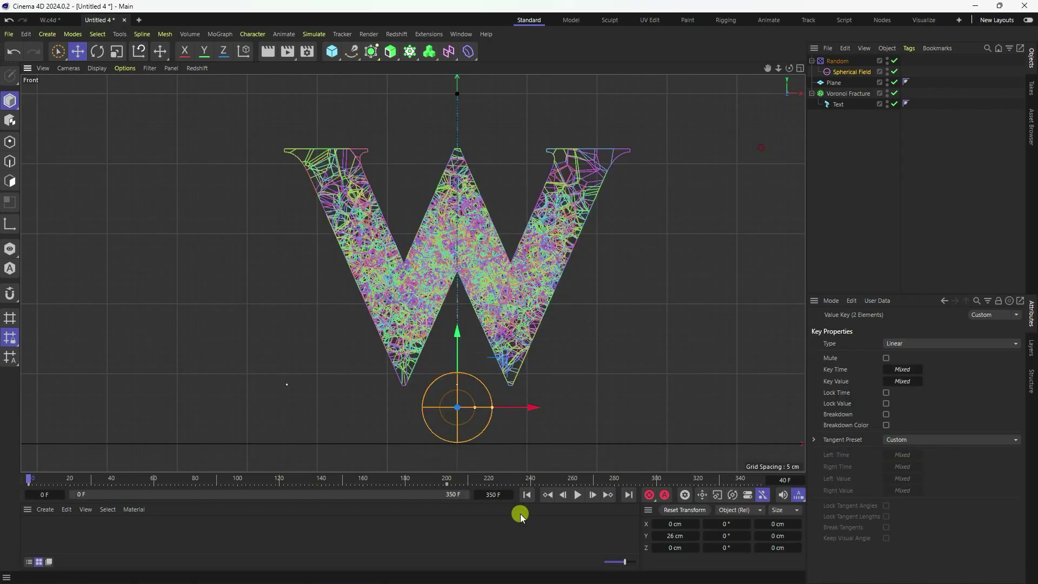
# Preview the field's linear motion through the W, stop playback and rewind to the first frame.
pyautogui.click(577, 495)
pyautogui.click(558, 355)
pyautogui.scroll(1, 508, 321)
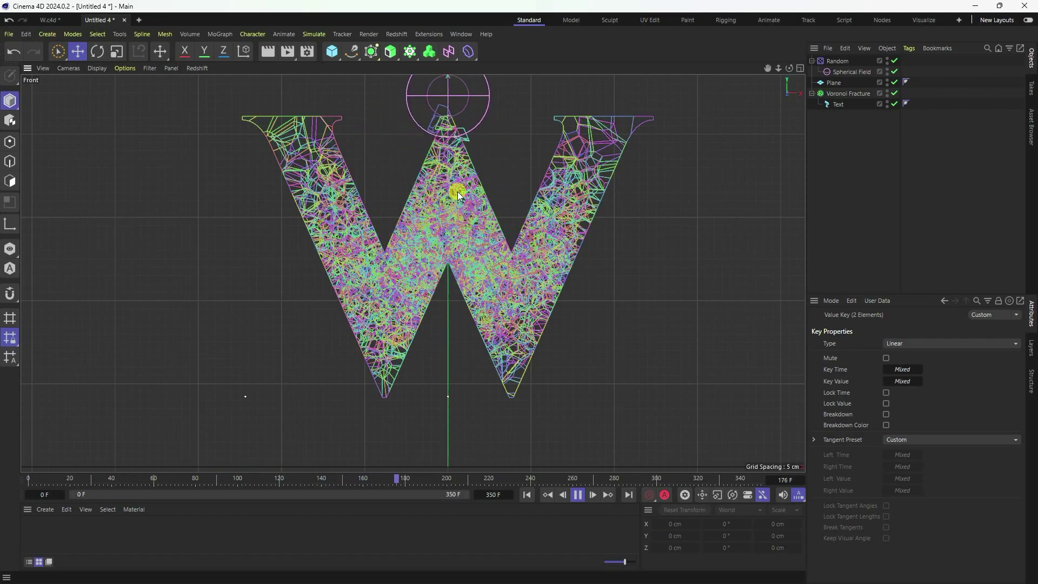
pyautogui.click(578, 495)
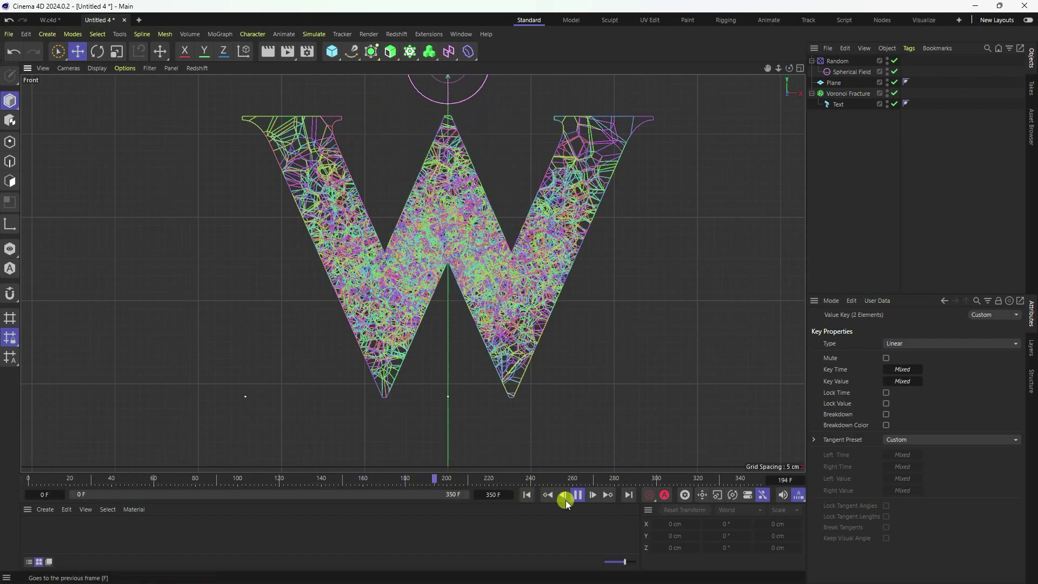
pyautogui.click(527, 495)
pyautogui.click(844, 70)
pyautogui.scroll(-3, 524, 334)
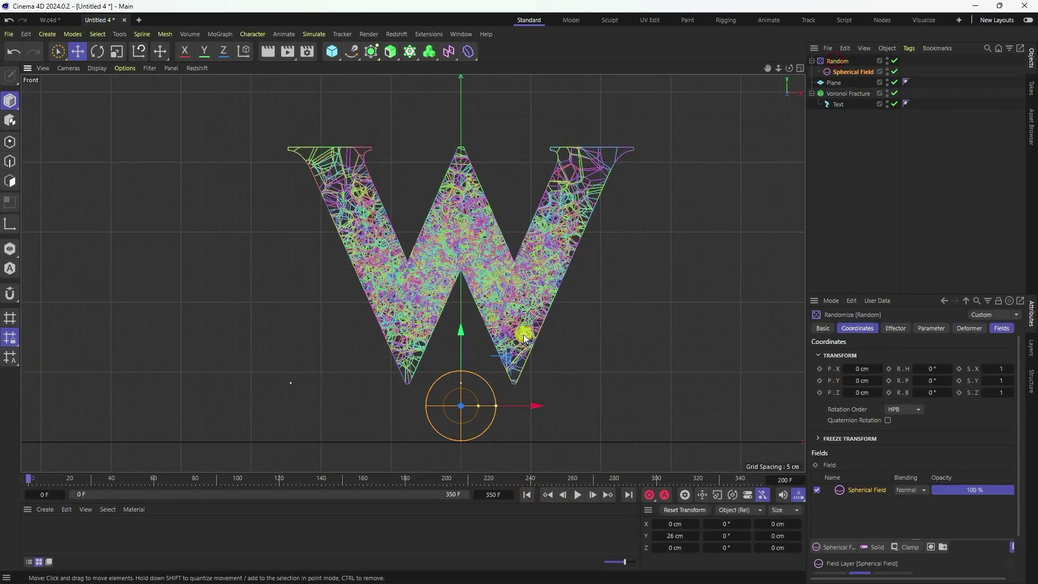
# Apply a second Random effector to the Voronoi Fracture, keeping its P.X at 0 cm.
pyautogui.click(842, 93)
pyautogui.click(220, 36)
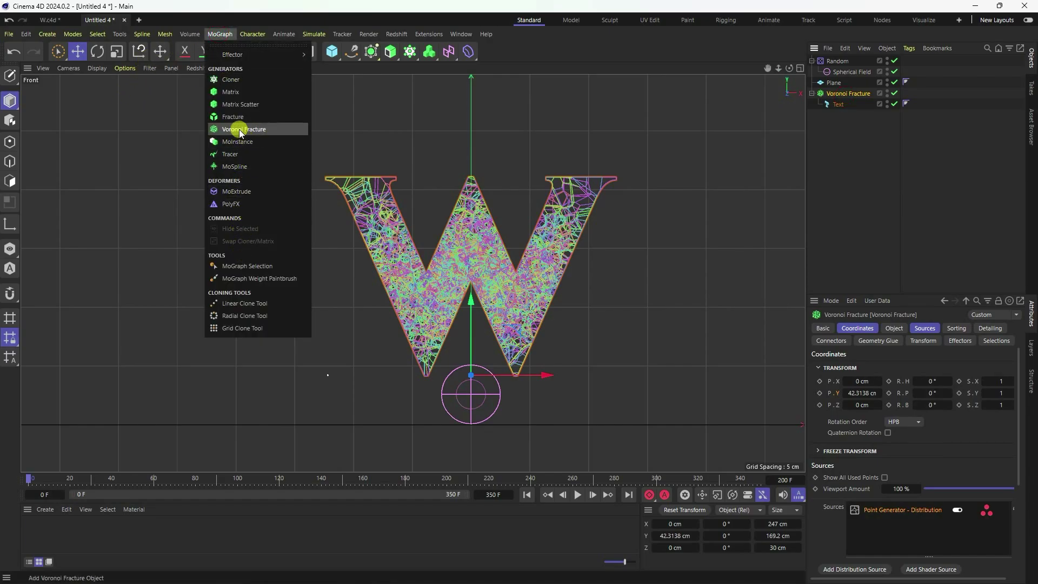
pyautogui.click(233, 55)
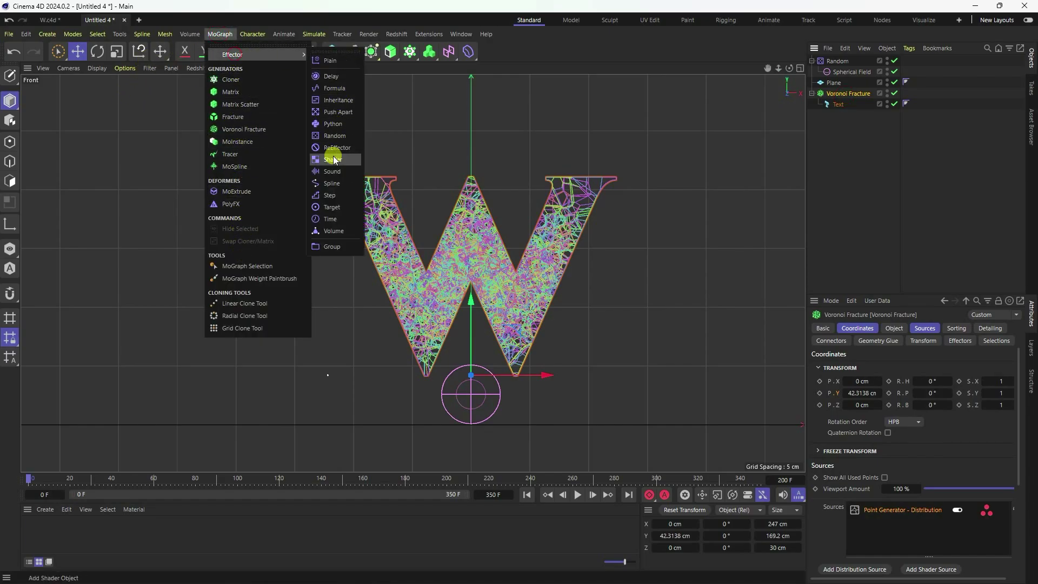
pyautogui.click(334, 136)
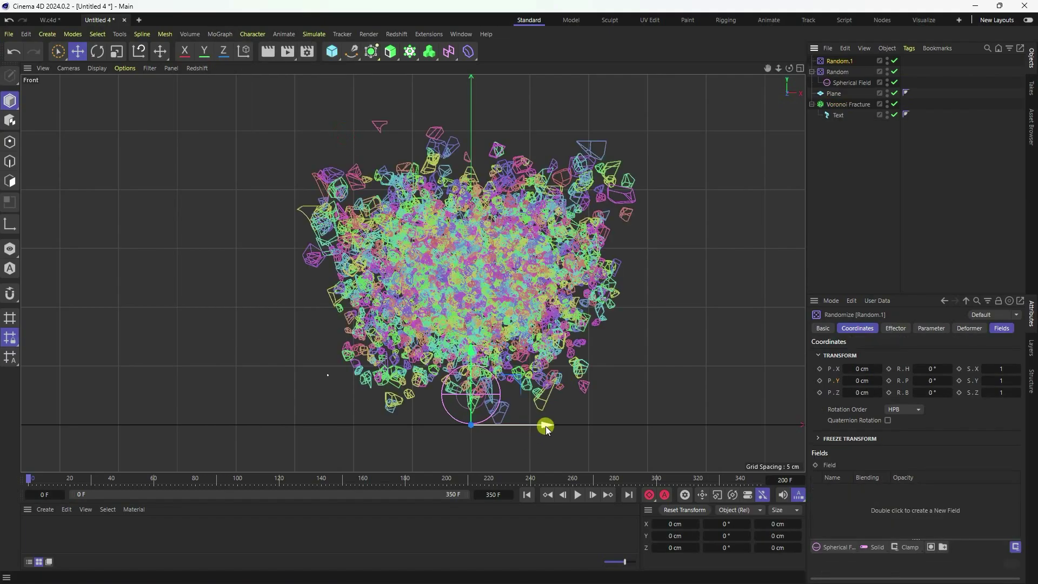
pyautogui.moveTo(546, 425); pyautogui.dragTo(453, 425)
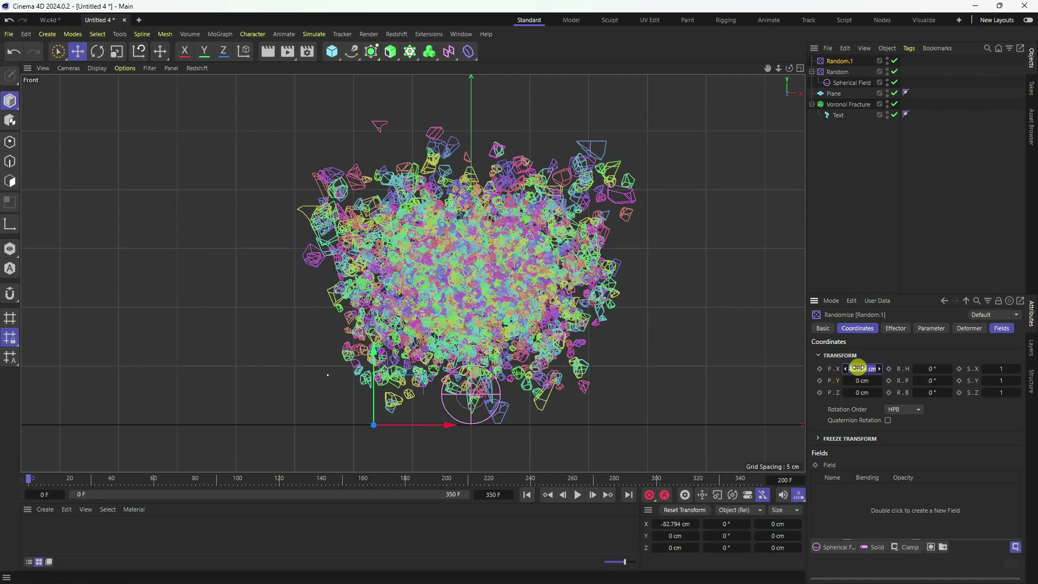
pyautogui.press('Return')
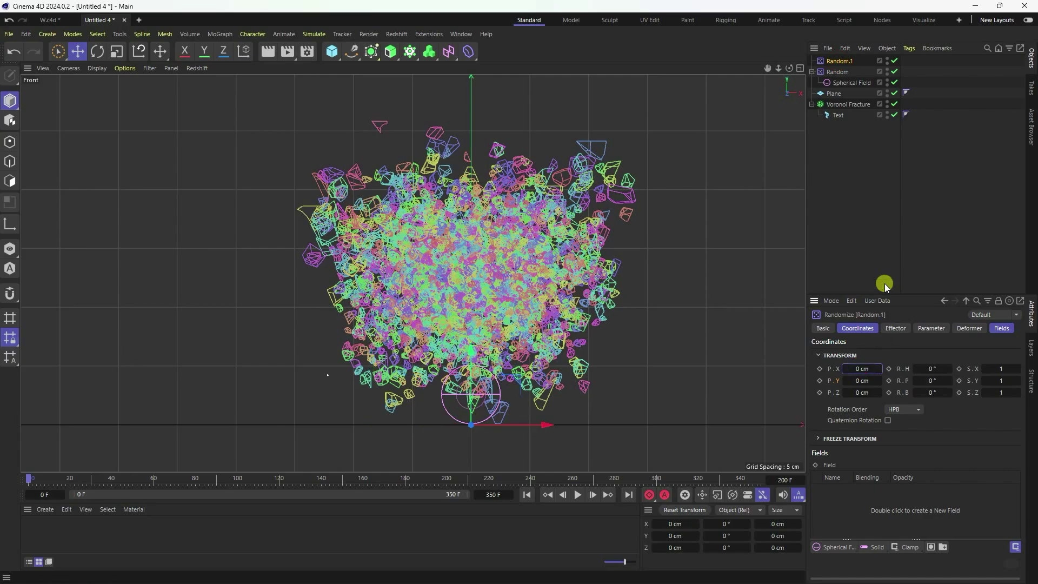
# Add a Spherical Field with a Size of 25 cm to the second Random effector.
pyautogui.click(1002, 328)
pyautogui.click(833, 435)
pyautogui.click(893, 470)
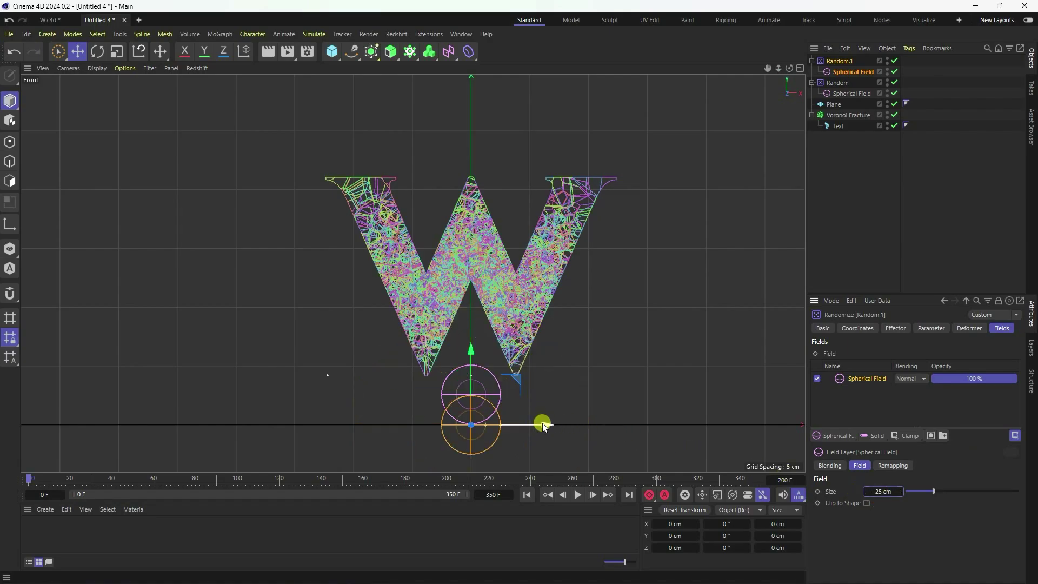
# Position the second Random effector's Spherical Field at P.X -60 cm and P.Y 0 cm, and keyframe P.Y at frame 0.
pyautogui.click(853, 71)
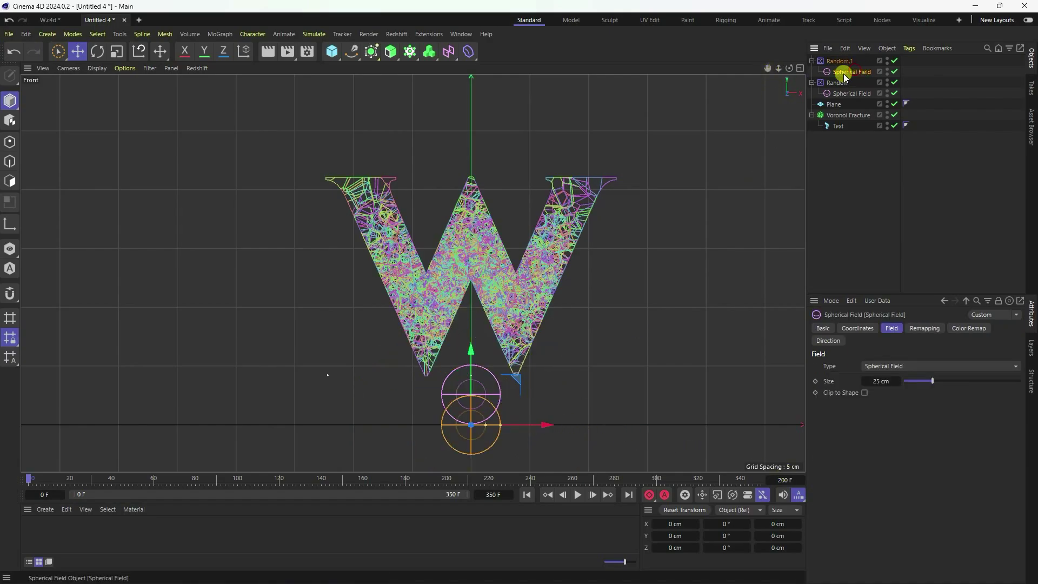
pyautogui.moveTo(540, 425); pyautogui.dragTo(473, 425)
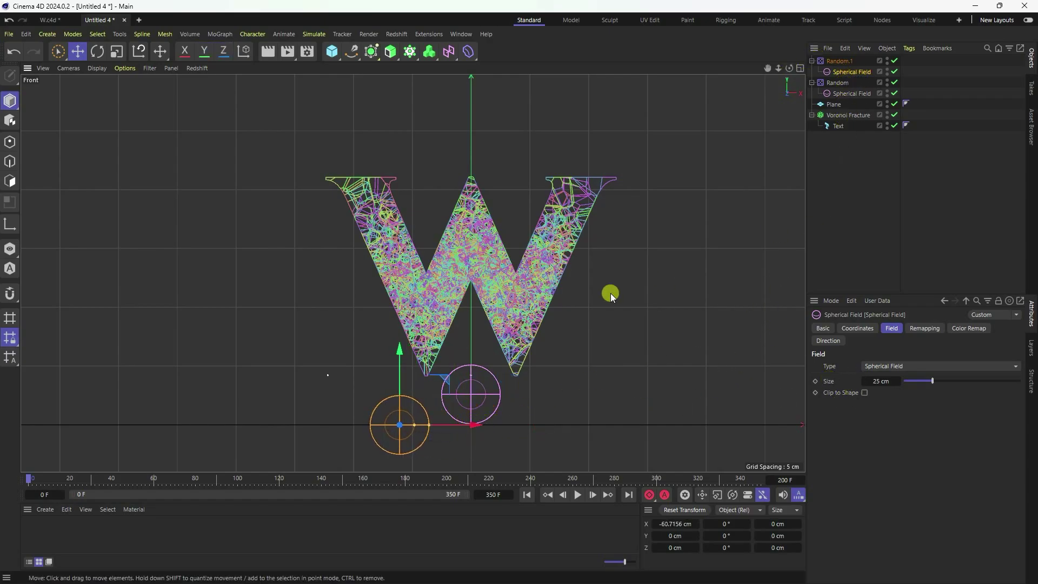
pyautogui.click(856, 329)
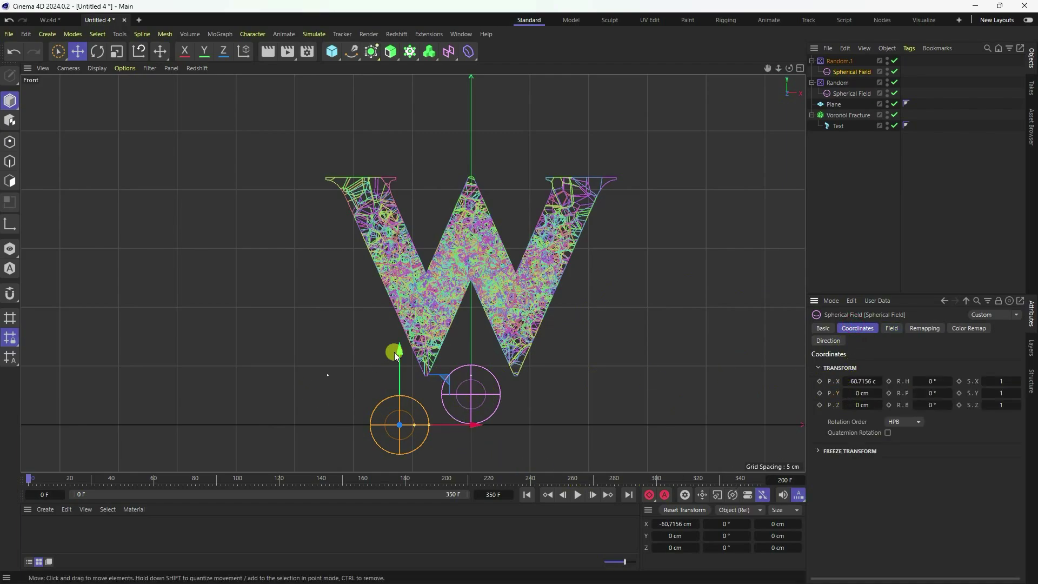
pyautogui.moveTo(396, 355)
pyautogui.mouseDown()
pyautogui.moveTo(408, 300)
pyautogui.moveTo(404, 352)
pyautogui.mouseUp()
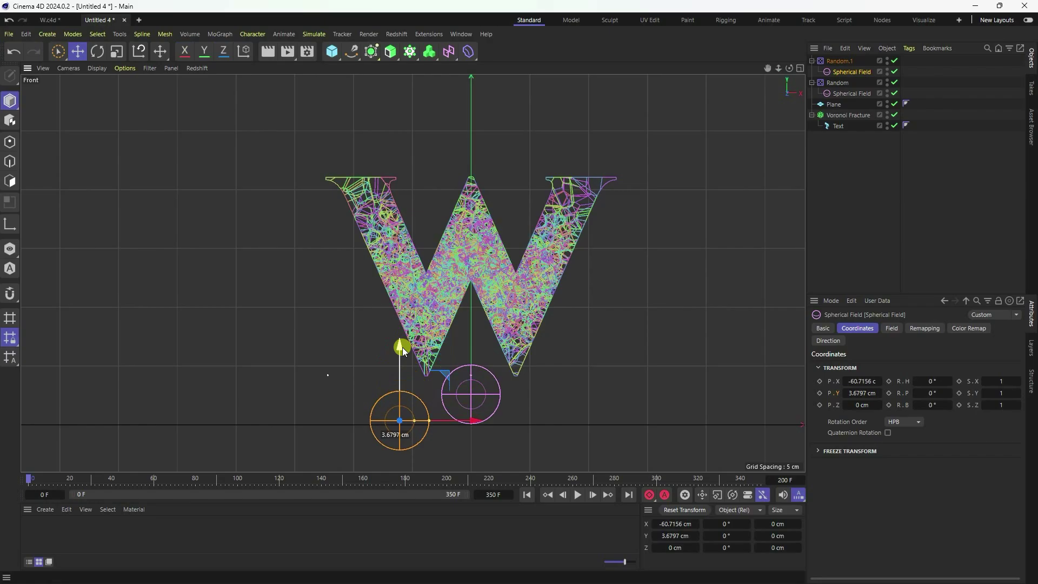
pyautogui.click(836, 382)
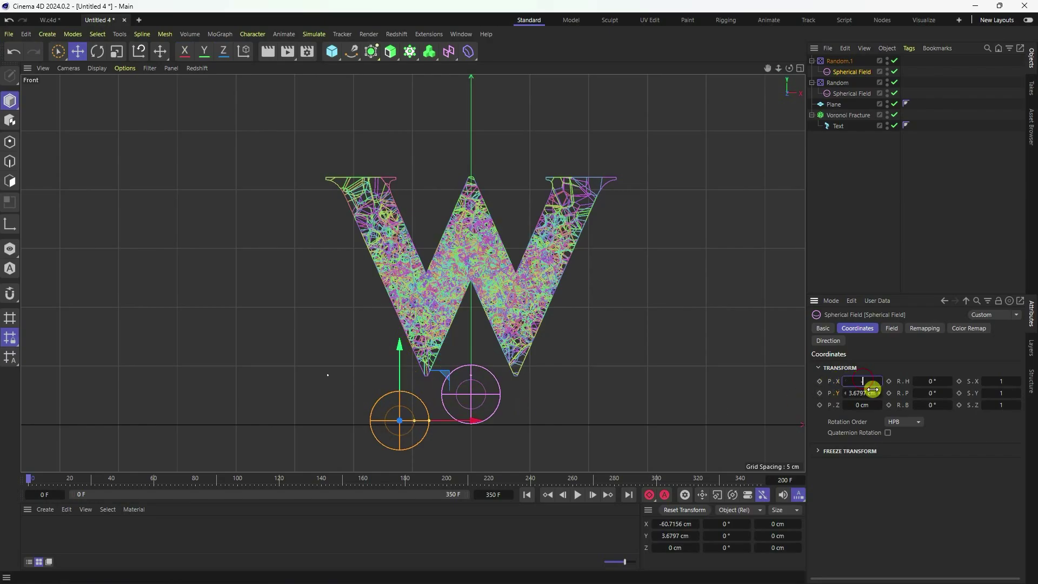
pyautogui.write('-60')
pyautogui.press('Return')
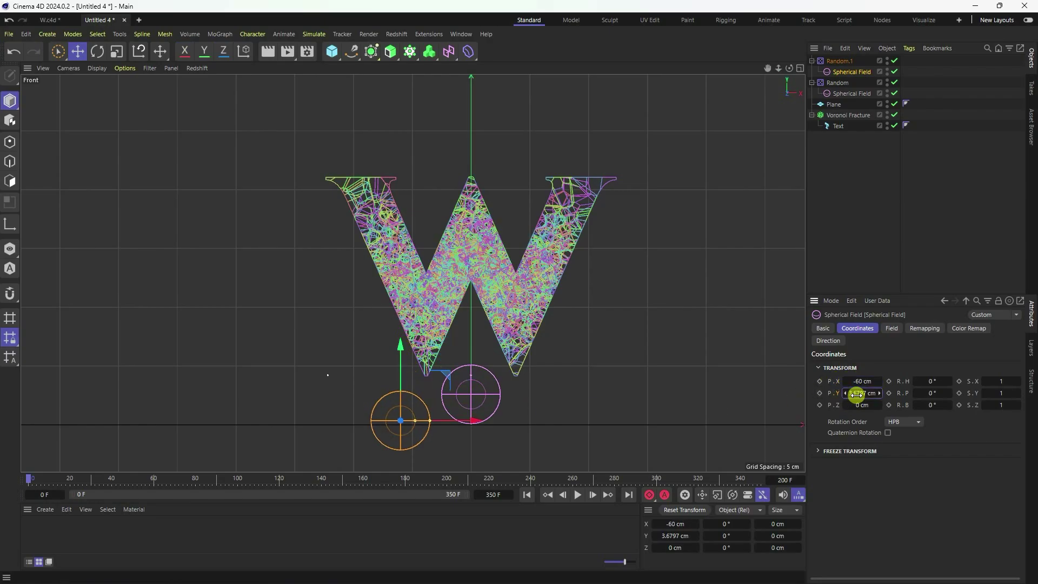
pyautogui.press('Return')
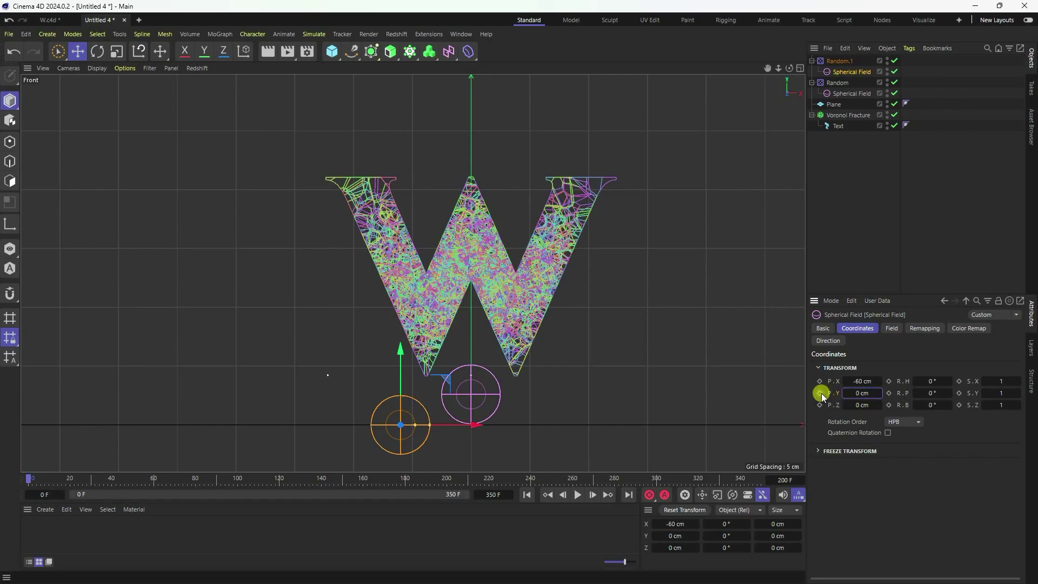
pyautogui.click(820, 393)
# Raise the second Spherical Field above the W at frame 200 and keyframe its P.Y at 250 cm.
pyautogui.moveTo(452, 483); pyautogui.dragTo(448, 483)
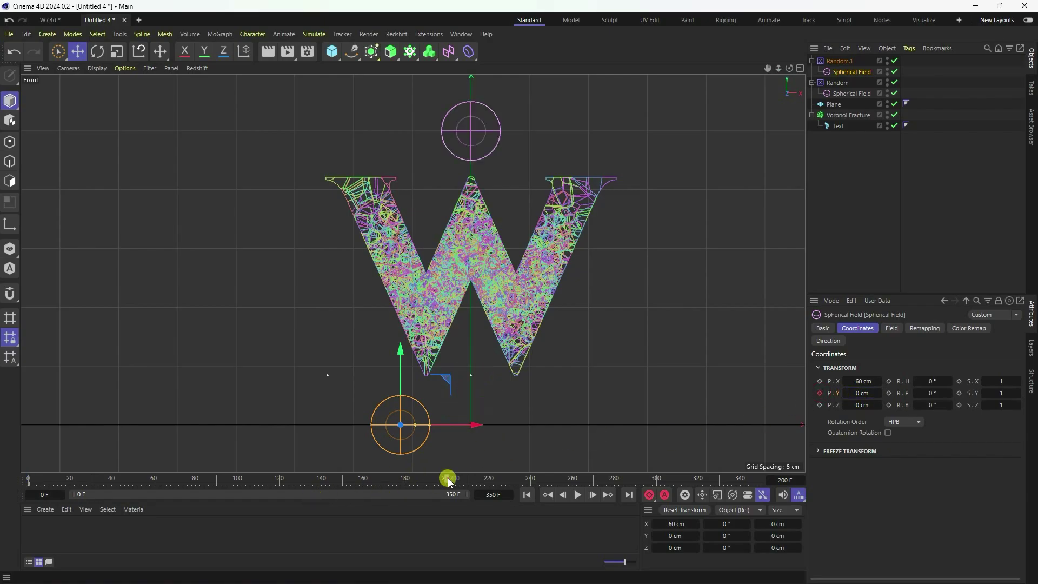
pyautogui.moveTo(406, 359); pyautogui.dragTo(409, 65)
pyautogui.moveTo(519, 292); pyautogui.dragTo(519, 290)
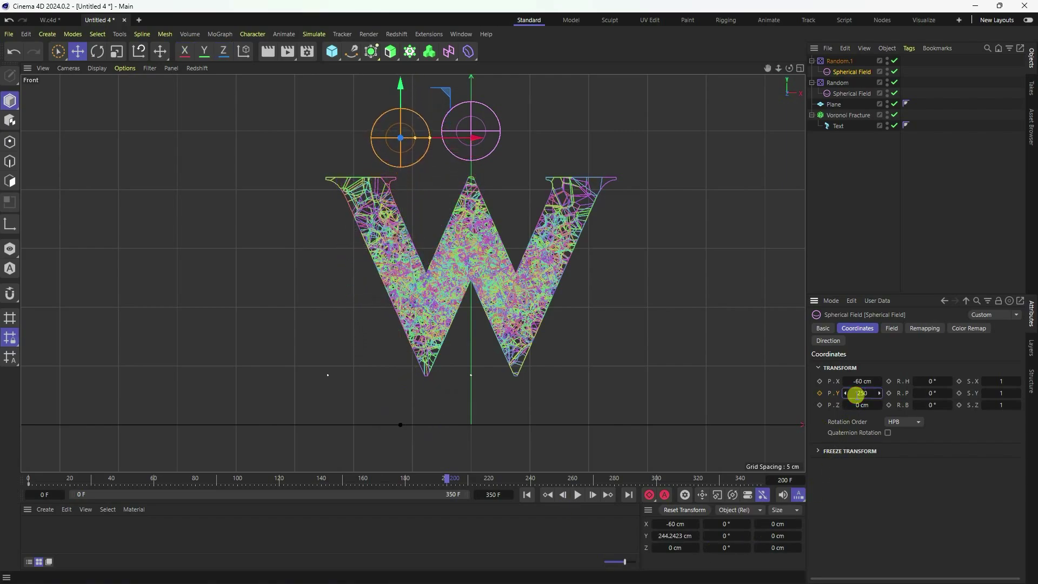
pyautogui.click(856, 394)
pyautogui.write('250')
pyautogui.press('Return')
pyautogui.click(820, 394)
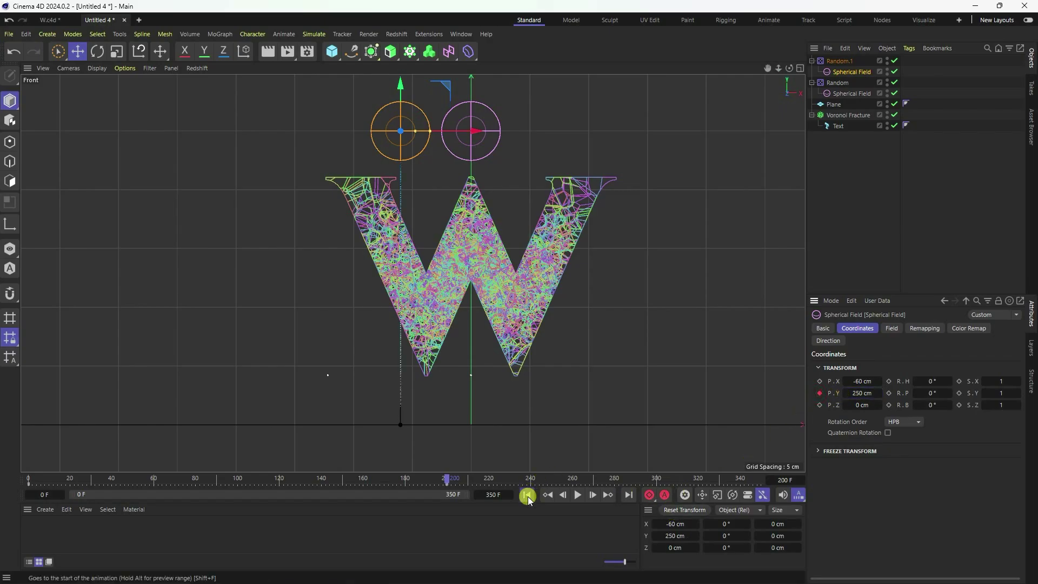
# Preview the second field's upward motion from the first frame, stop playback and rewind.
pyautogui.click(527, 495)
pyautogui.click(583, 495)
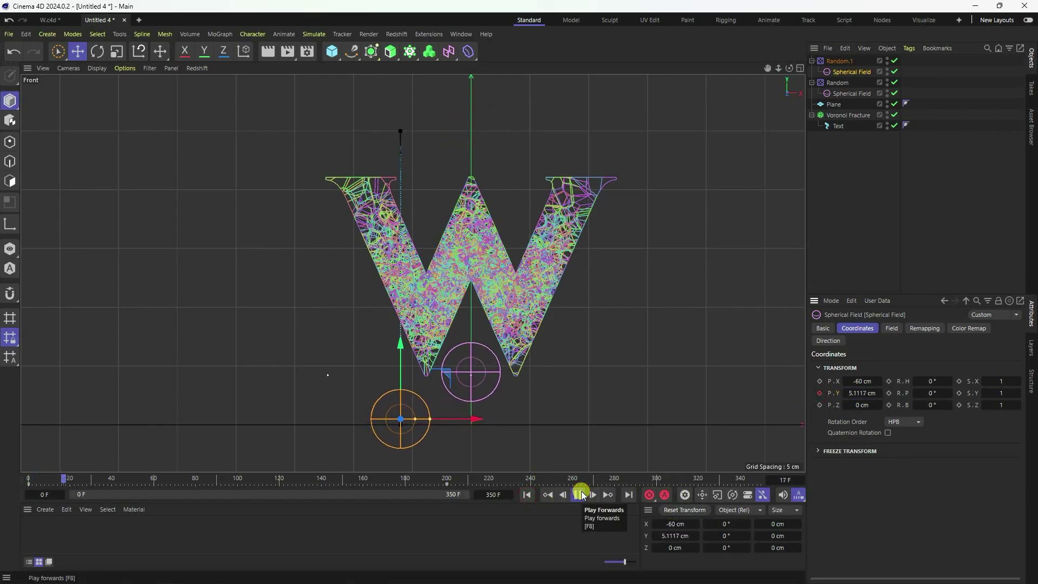
pyautogui.click(577, 496)
pyautogui.click(527, 495)
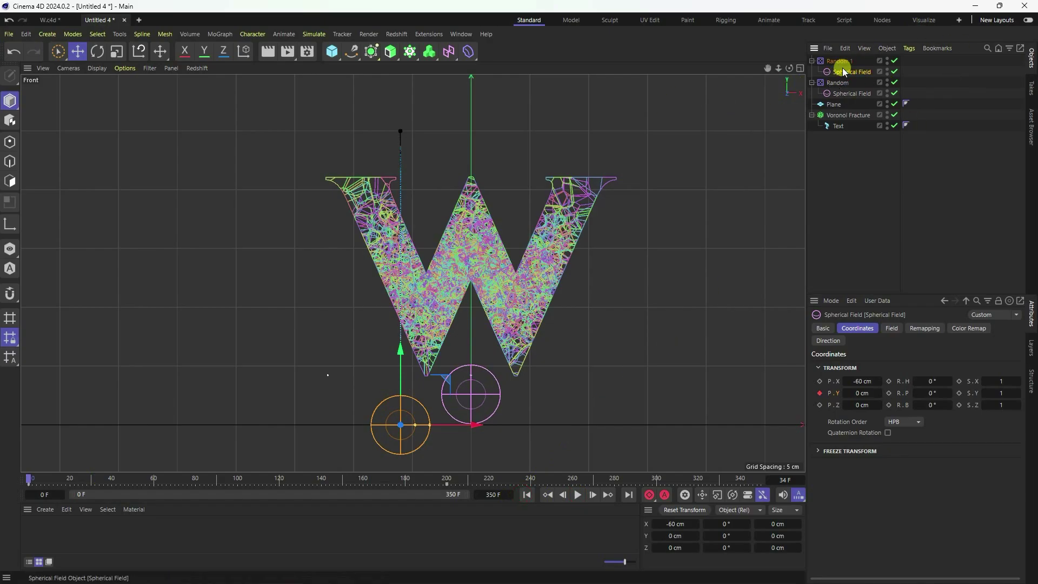
# Set all position keys of the displayed Spherical Fields to linear interpolation in the F-Curve timeline and close it.
pyautogui.click(461, 34)
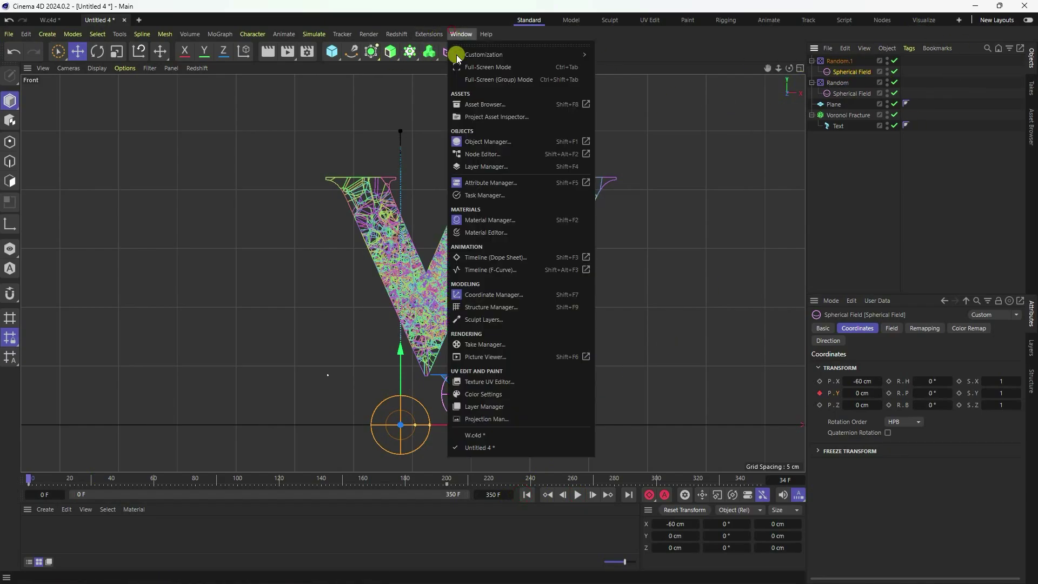
pyautogui.click(484, 269)
pyautogui.moveTo(667, 232); pyautogui.dragTo(324, 487)
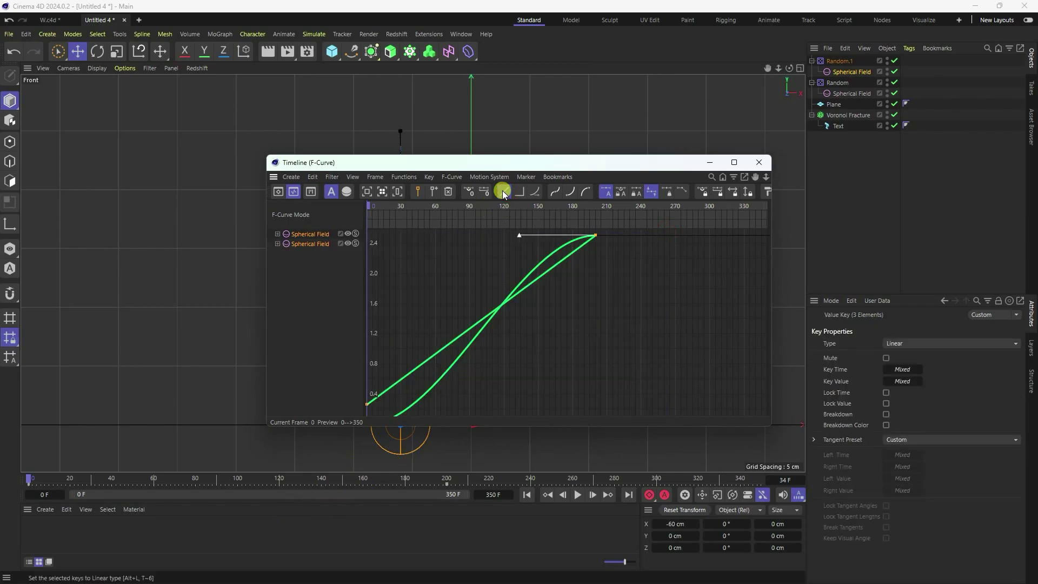
pyautogui.press('h')
pyautogui.moveTo(644, 238); pyautogui.dragTo(352, 419)
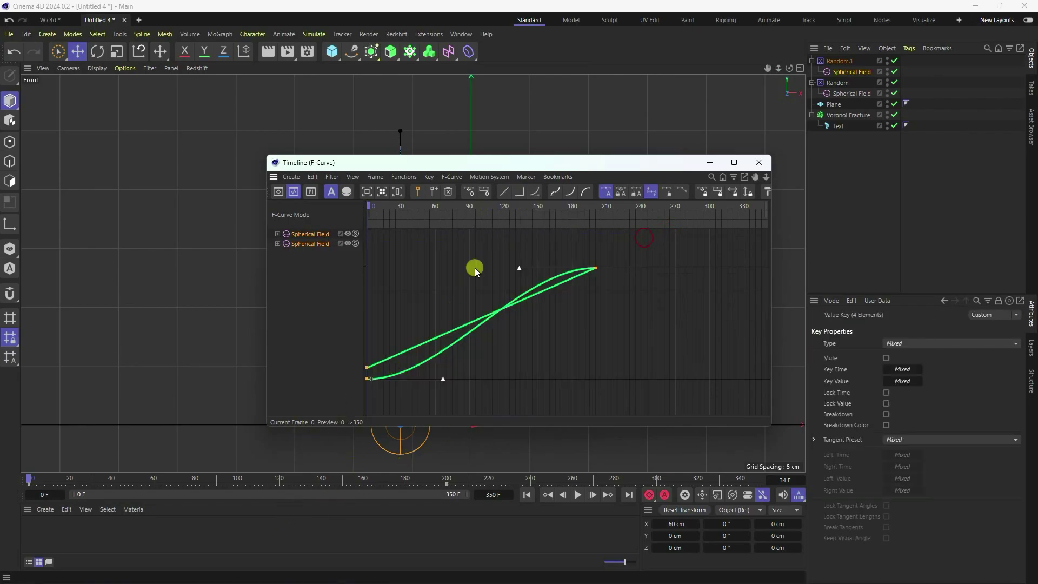
pyautogui.click(504, 192)
pyautogui.click(759, 163)
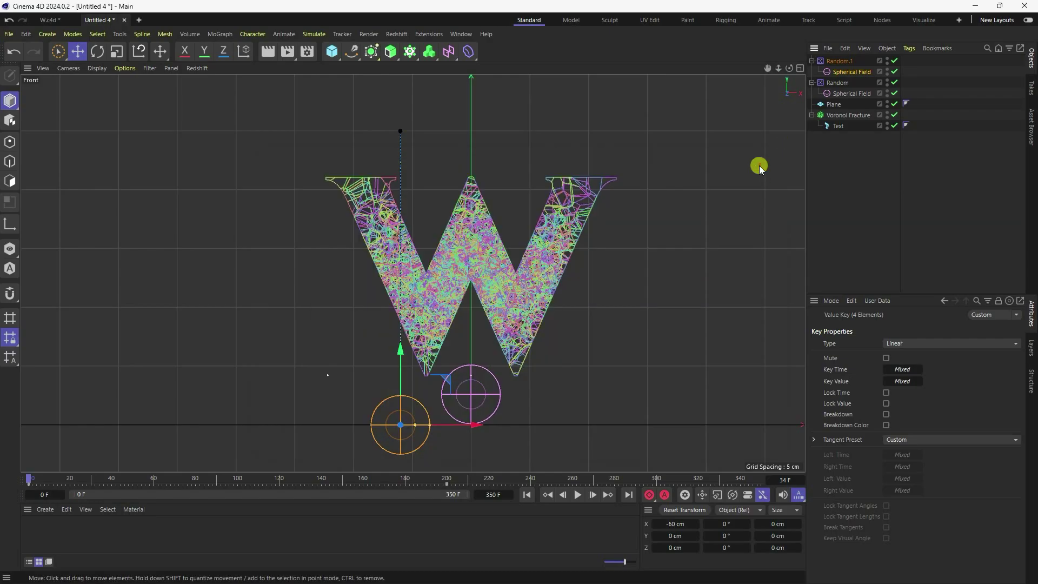
# Play the animation to examine how both fields break the W apart, then stop and return to the first frame.
pyautogui.click(578, 495)
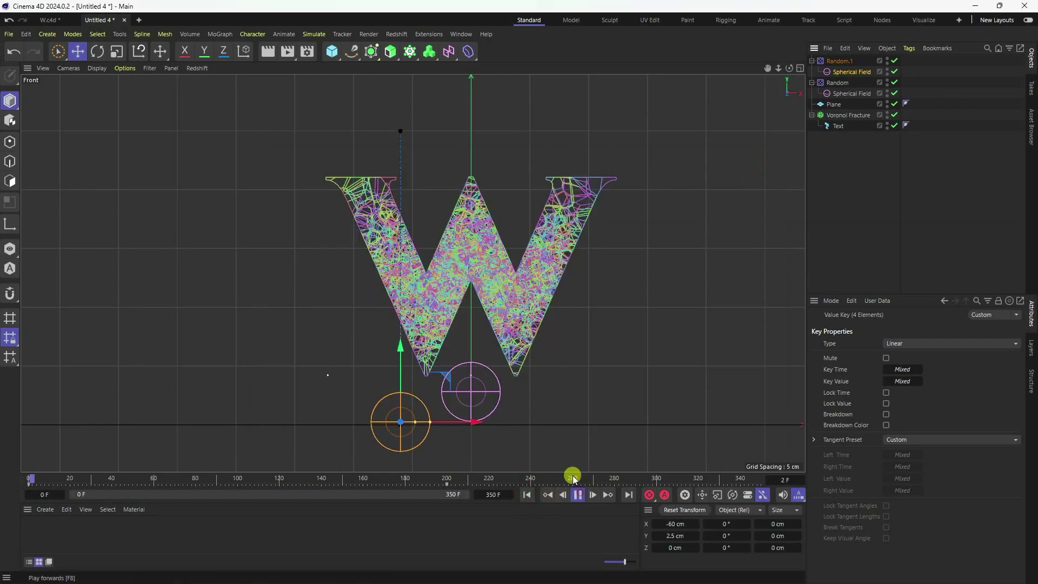
pyautogui.click(541, 406)
pyautogui.scroll(4, 502, 393)
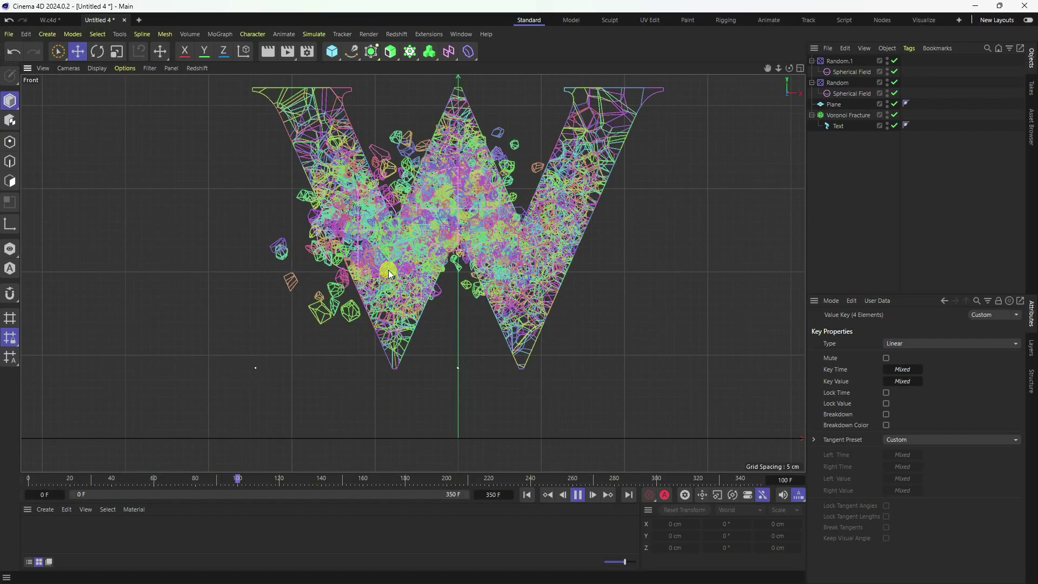
pyautogui.scroll(-3, 388, 271)
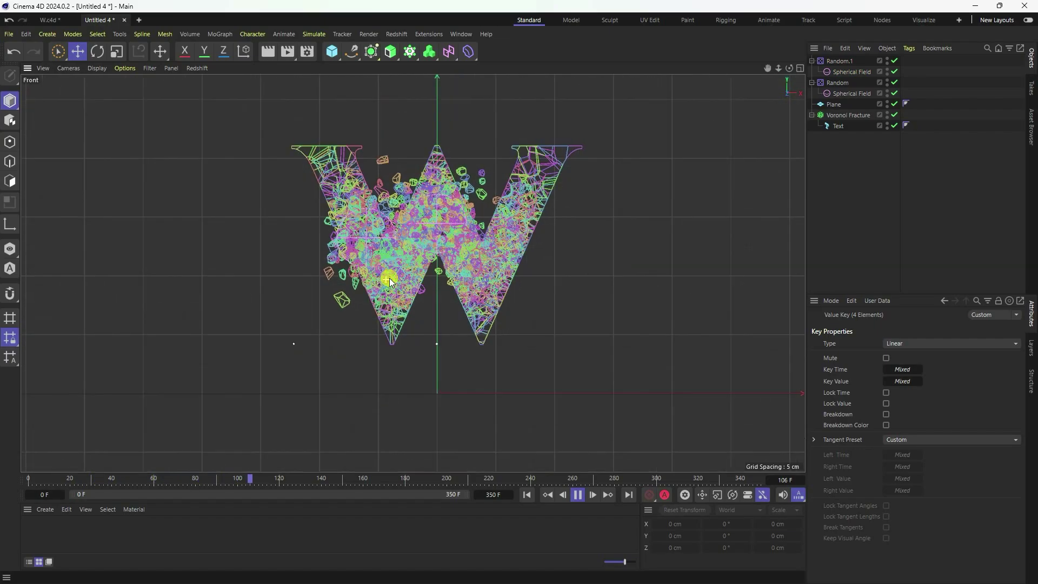
pyautogui.click(579, 495)
pyautogui.click(527, 495)
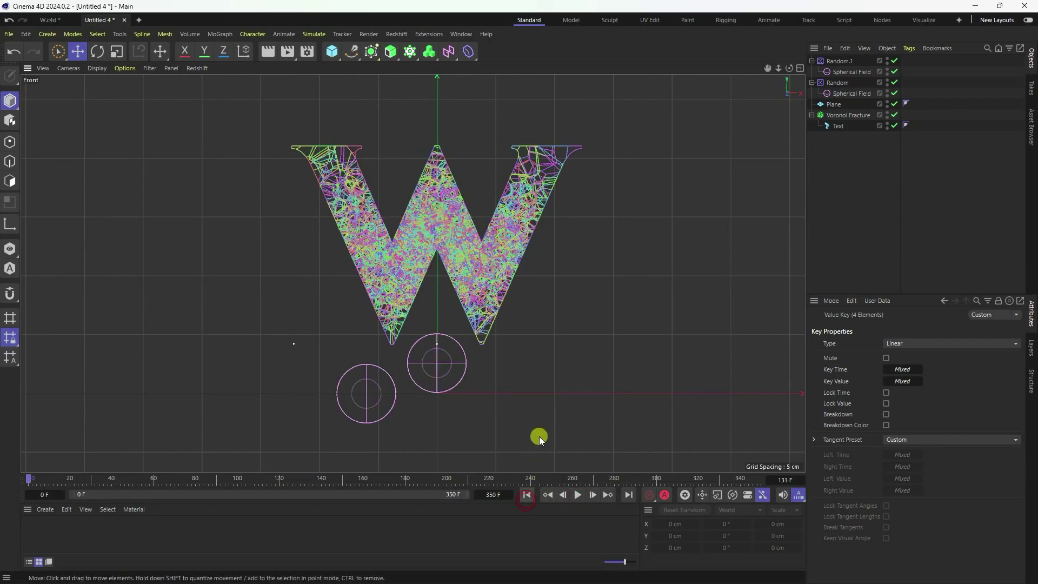
# Apply a third Random effector to the Voronoi Fracture.
pyautogui.click(849, 116)
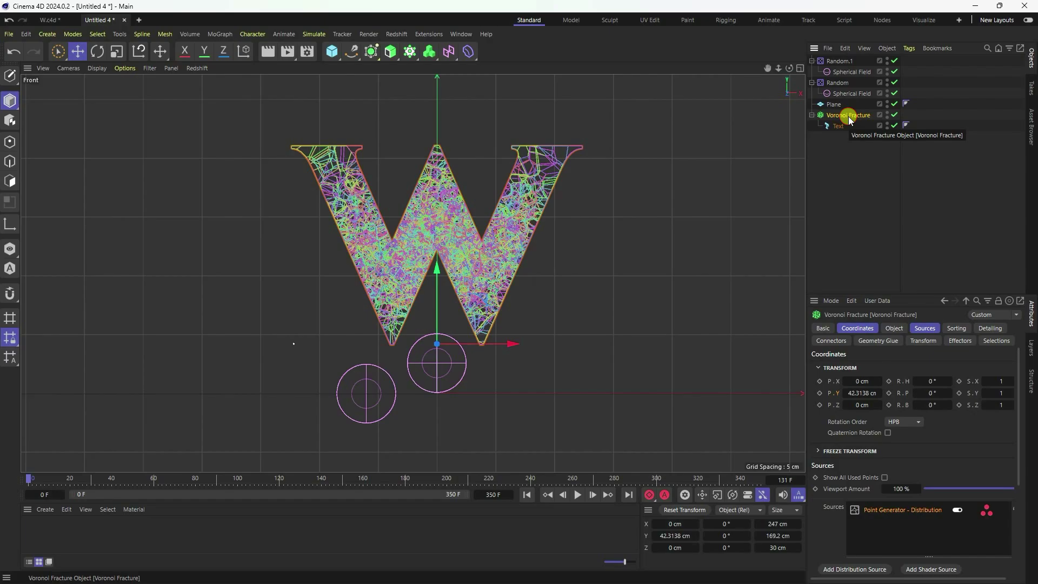
pyautogui.click(220, 34)
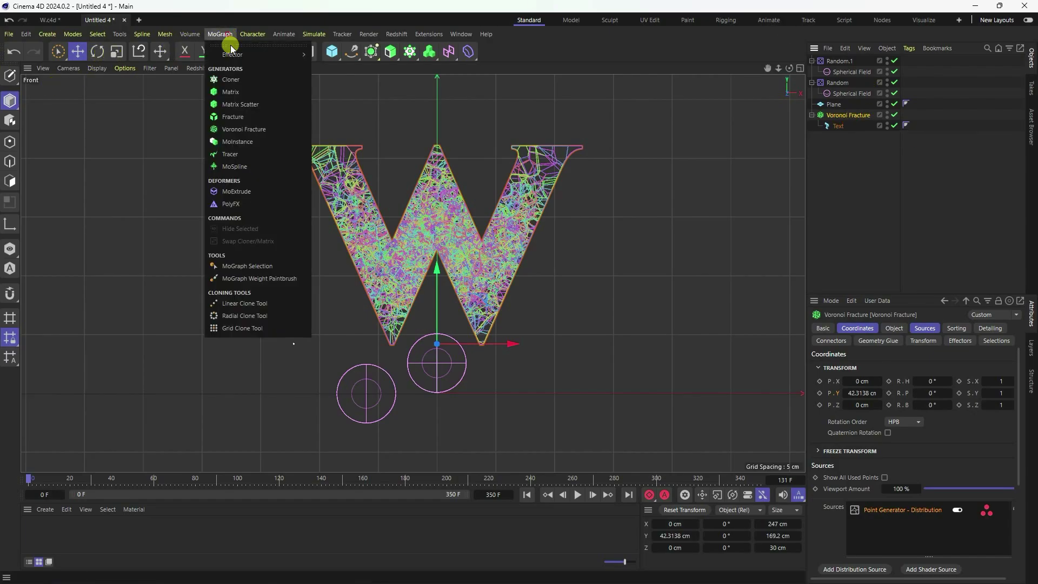
pyautogui.moveTo(237, 56)
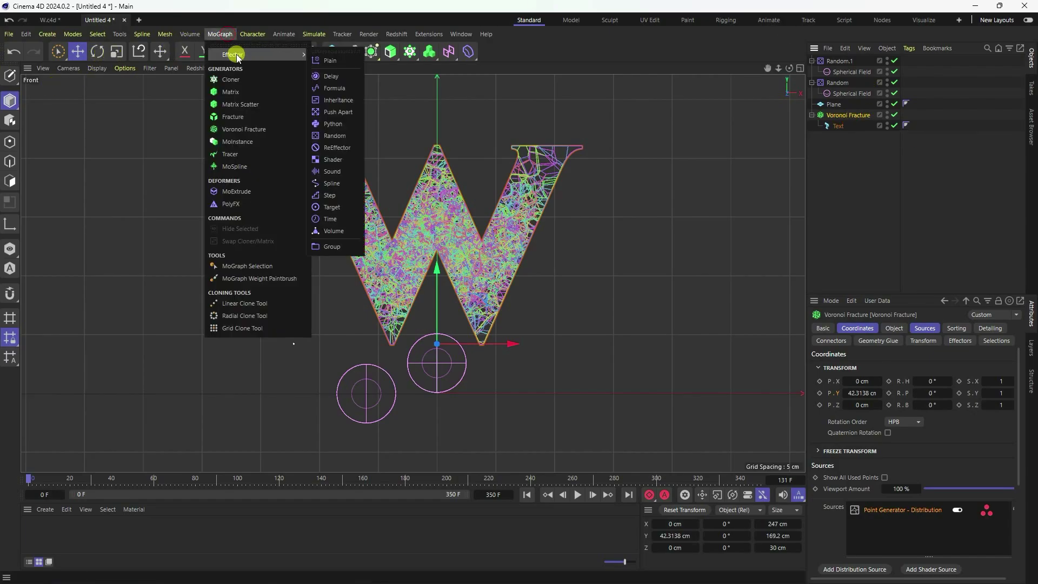
pyautogui.click(339, 135)
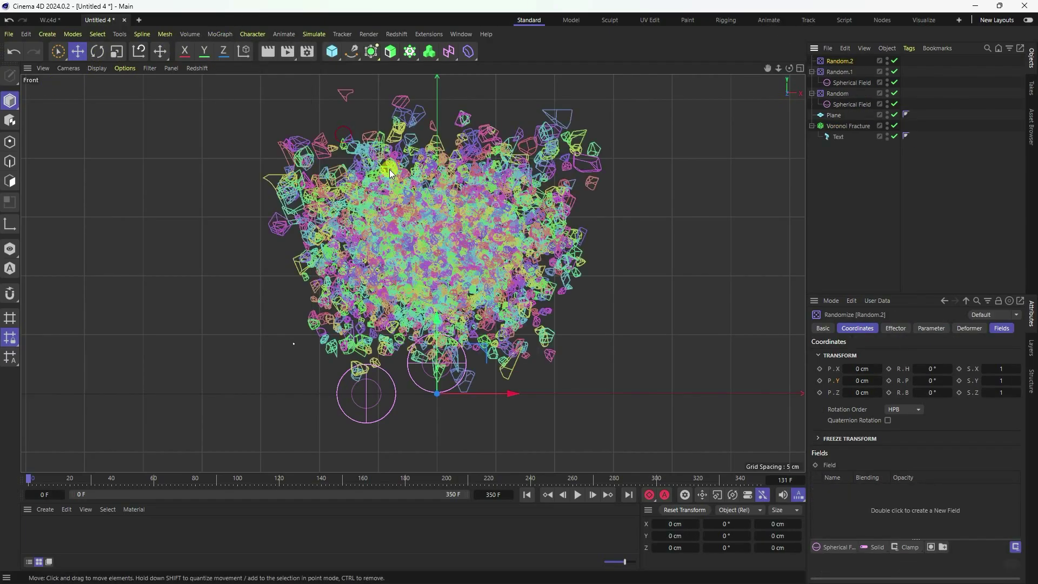
# Add a Spherical Field with a Size of 25 cm to the third Random effector.
pyautogui.click(1002, 330)
pyautogui.click(835, 436)
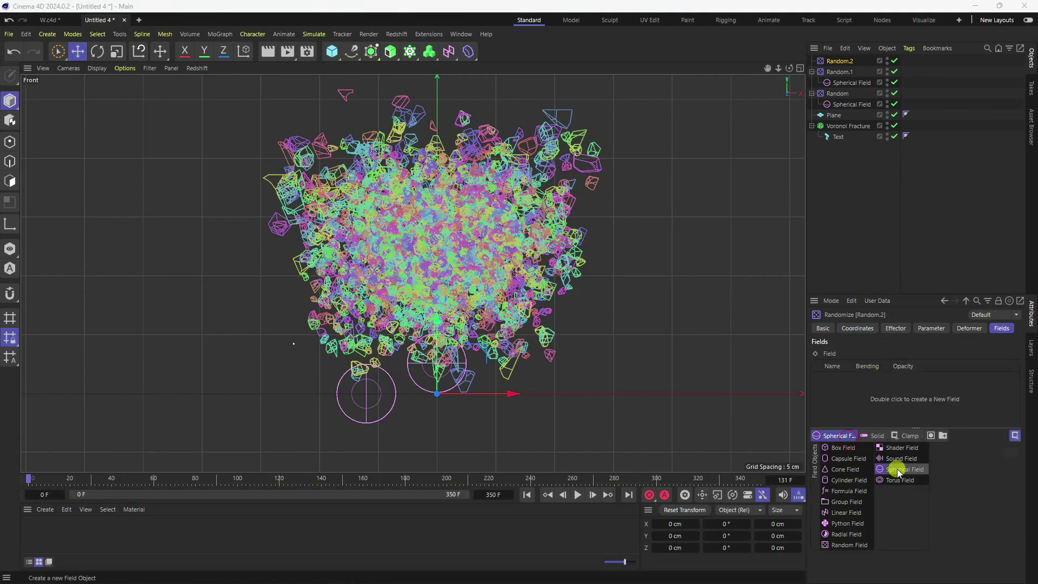
pyautogui.click(898, 470)
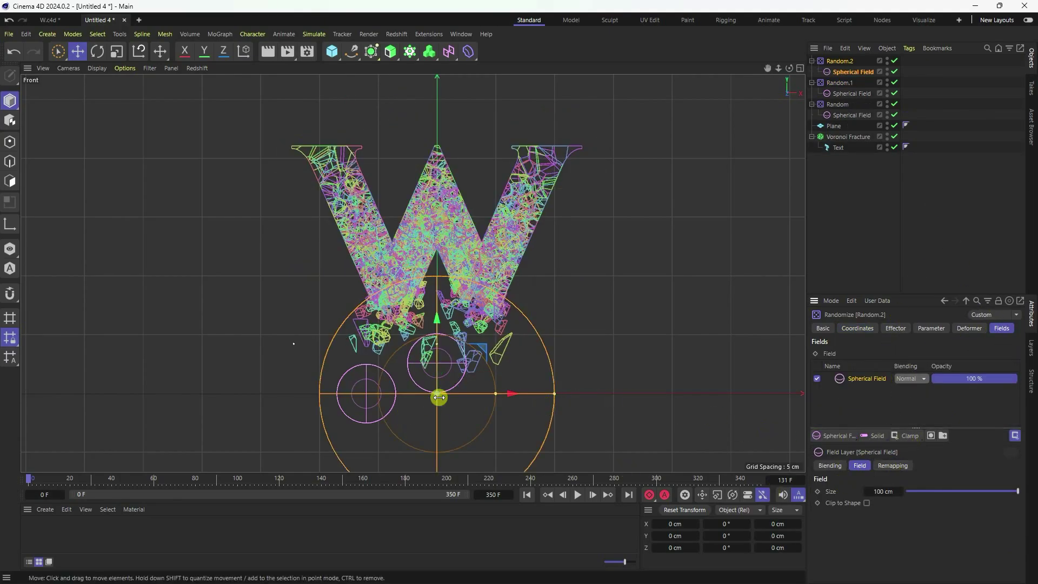
pyautogui.click(881, 494)
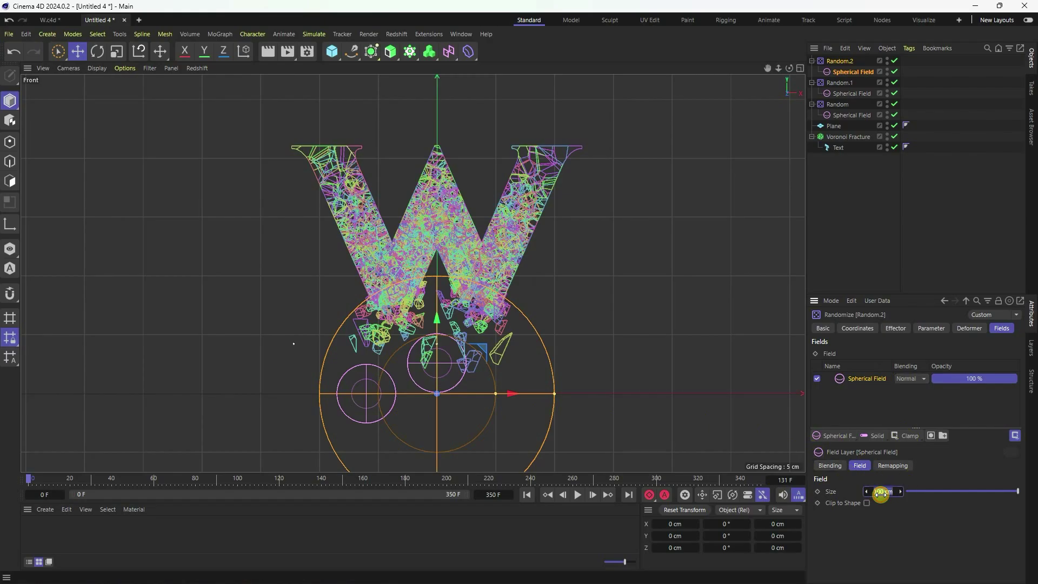
pyautogui.write('25')
pyautogui.press('Return')
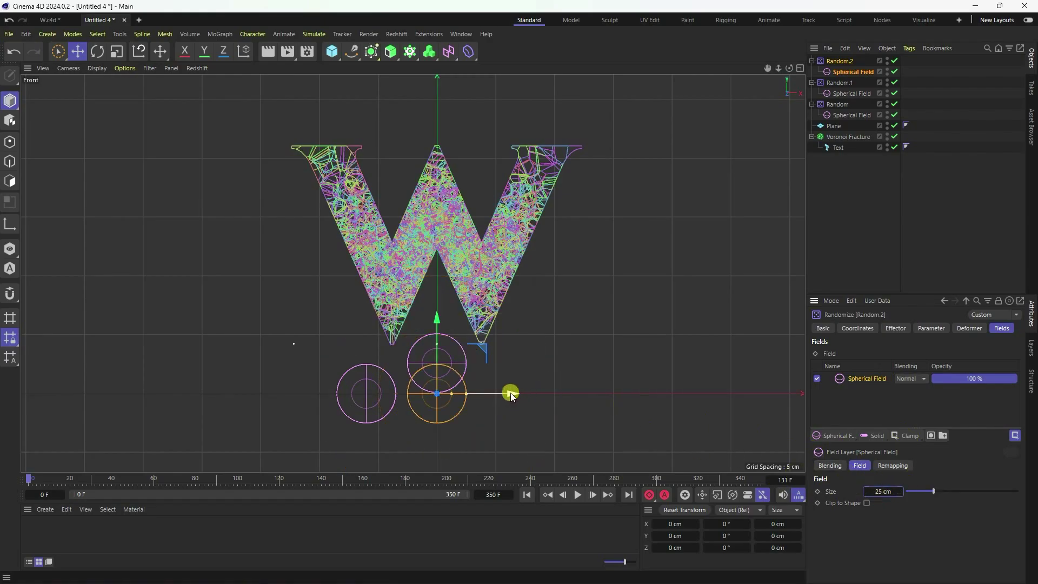
# Move the third effector's Spherical Field to P.X 70 cm and keyframe its P.Y at 0 cm on frame 0.
pyautogui.moveTo(511, 395); pyautogui.dragTo(605, 399)
pyautogui.click(857, 330)
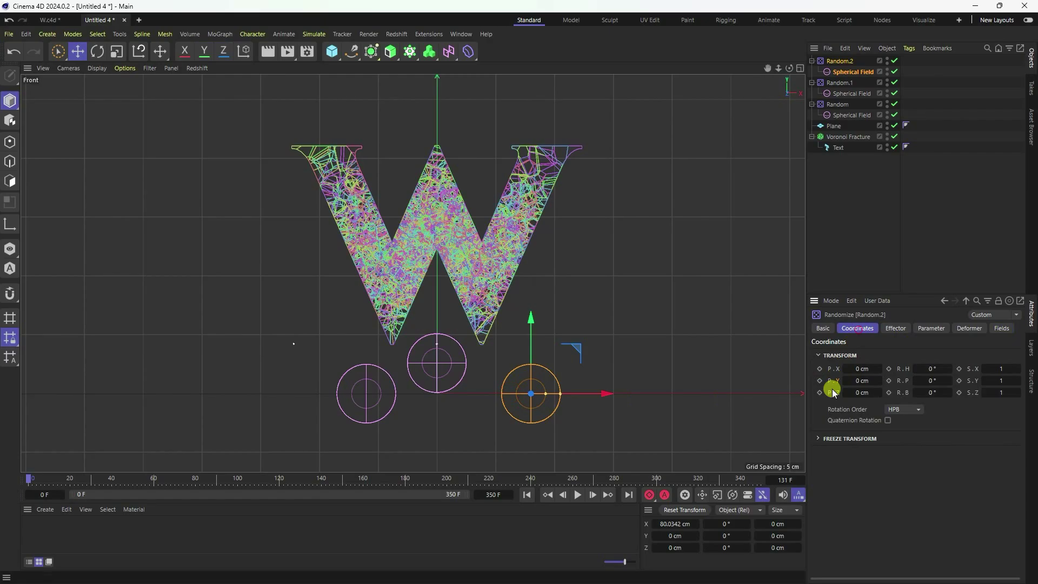
pyautogui.click(832, 71)
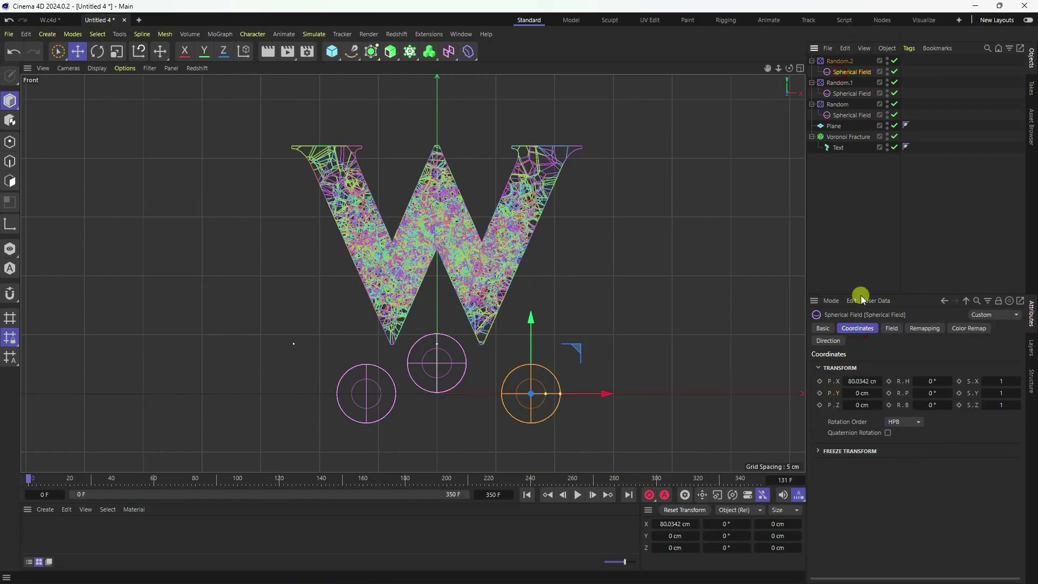
pyautogui.click(851, 381)
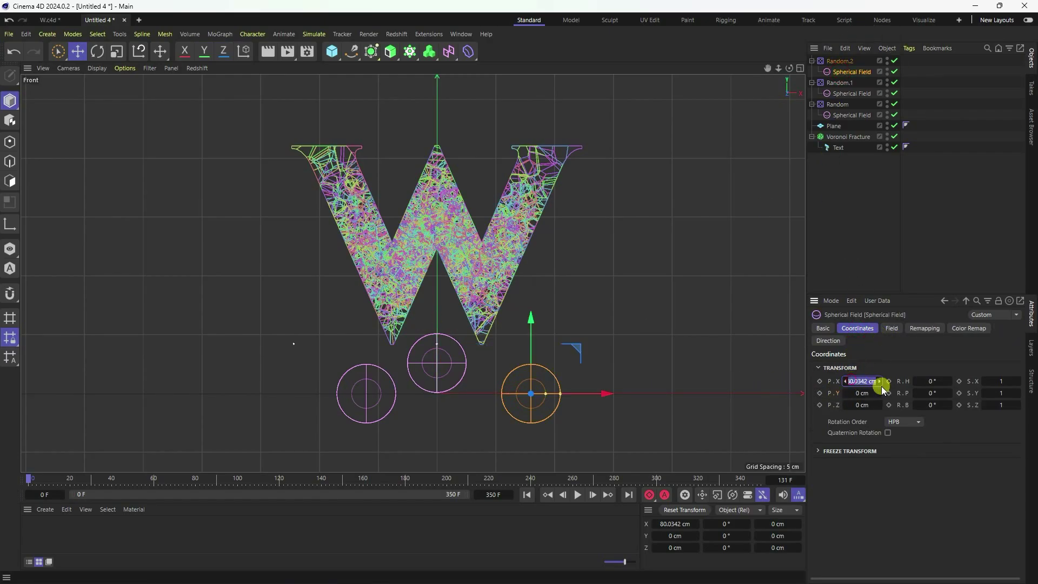
pyautogui.press('Return')
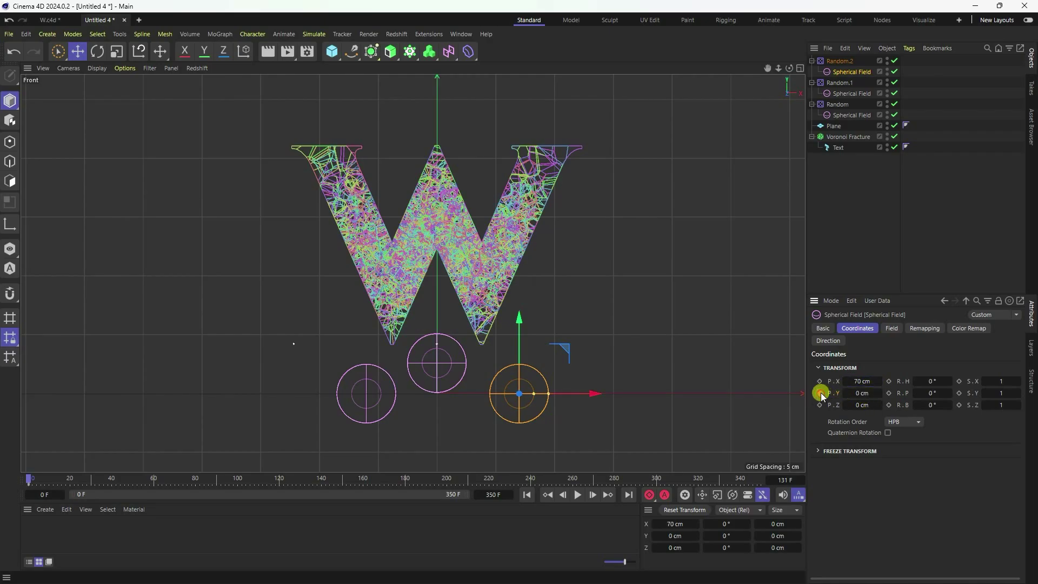
# Raise the third Spherical Field above the W at frame 200 and keyframe its P.Y at 240 cm.
pyautogui.click(445, 477)
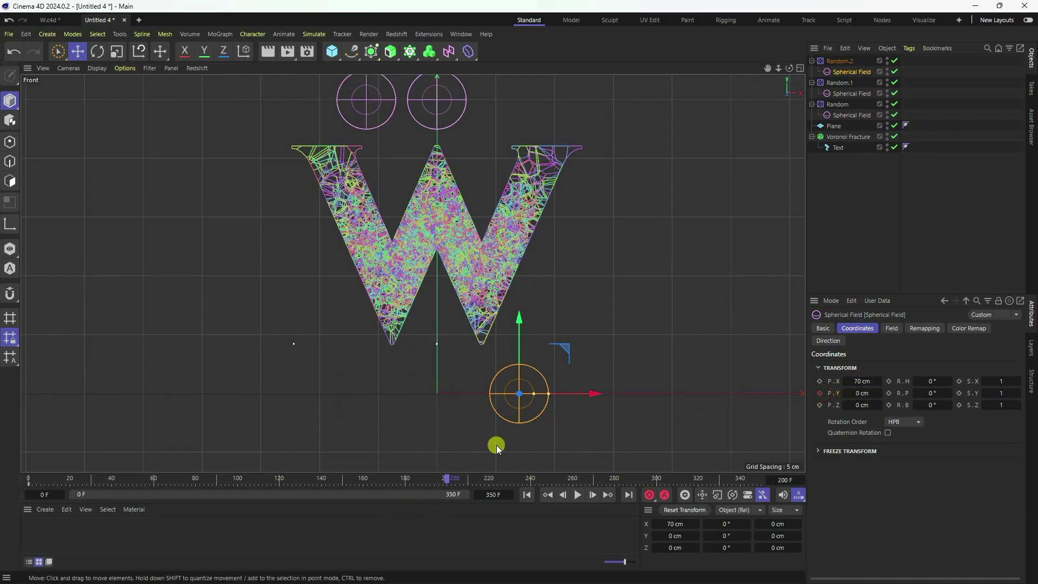
pyautogui.moveTo(531, 323); pyautogui.dragTo(519, 292)
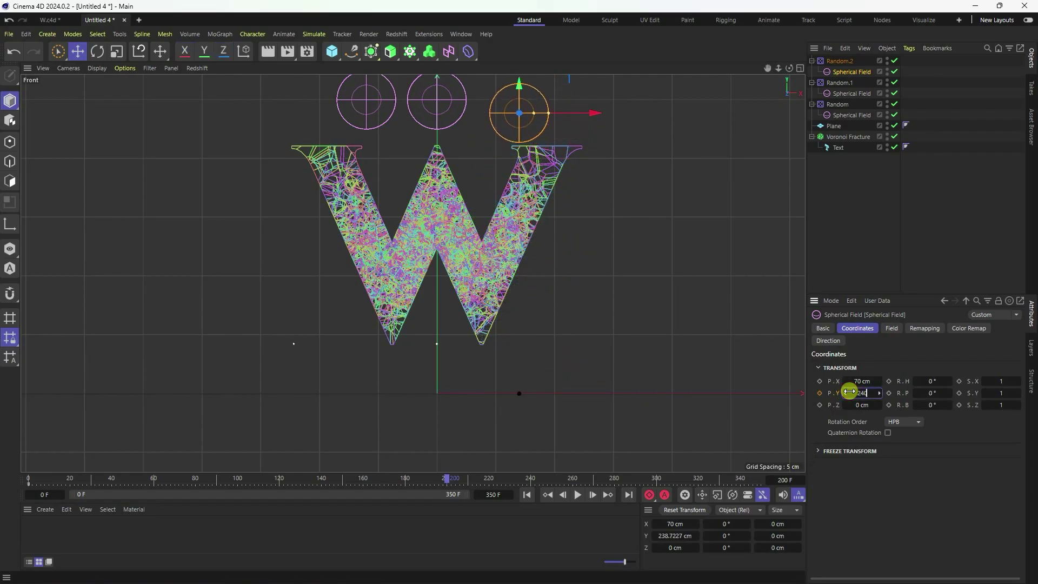
pyautogui.press('Return')
pyautogui.click(819, 393)
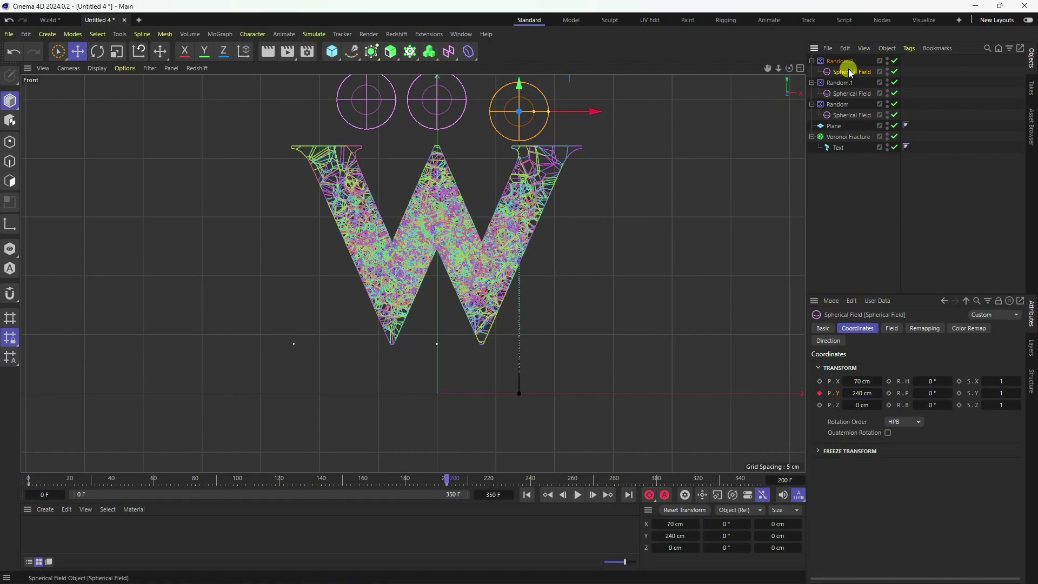
# Set all keys of the three Spherical Fields' position curves to linear interpolation.
pyautogui.click(461, 34)
pyautogui.click(493, 269)
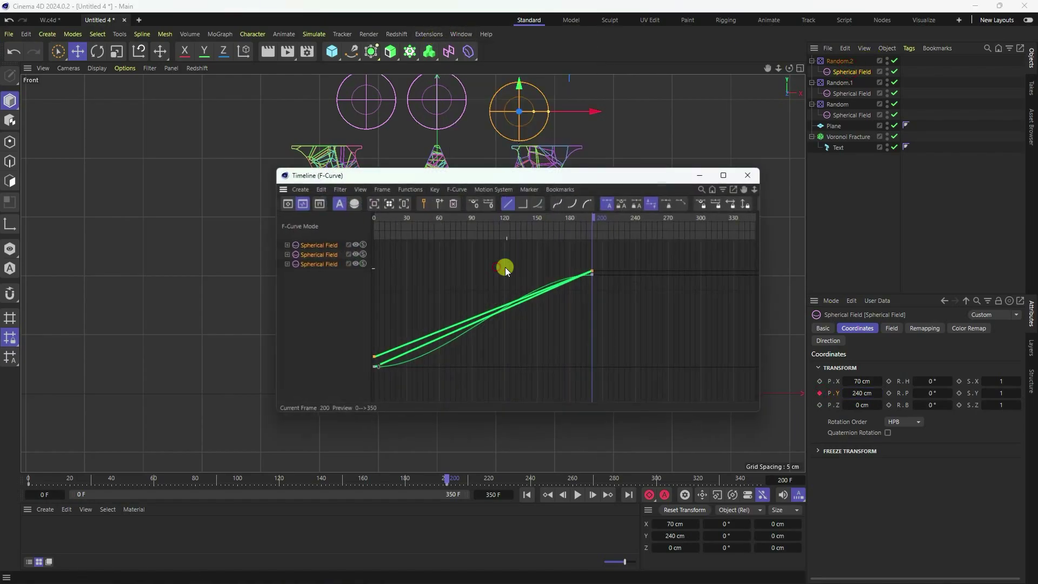
pyautogui.moveTo(666, 264); pyautogui.dragTo(383, 427)
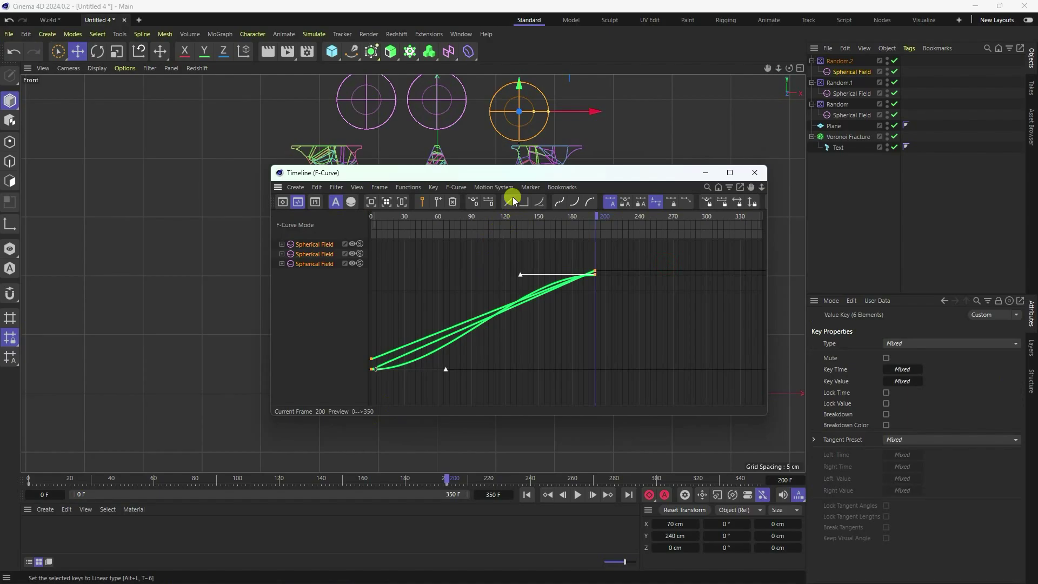
pyautogui.click(508, 202)
pyautogui.click(755, 173)
# Play the animation in the perspective view to check the fields breaking up the W, and return to frame 0.
pyautogui.middleClick(406, 301)
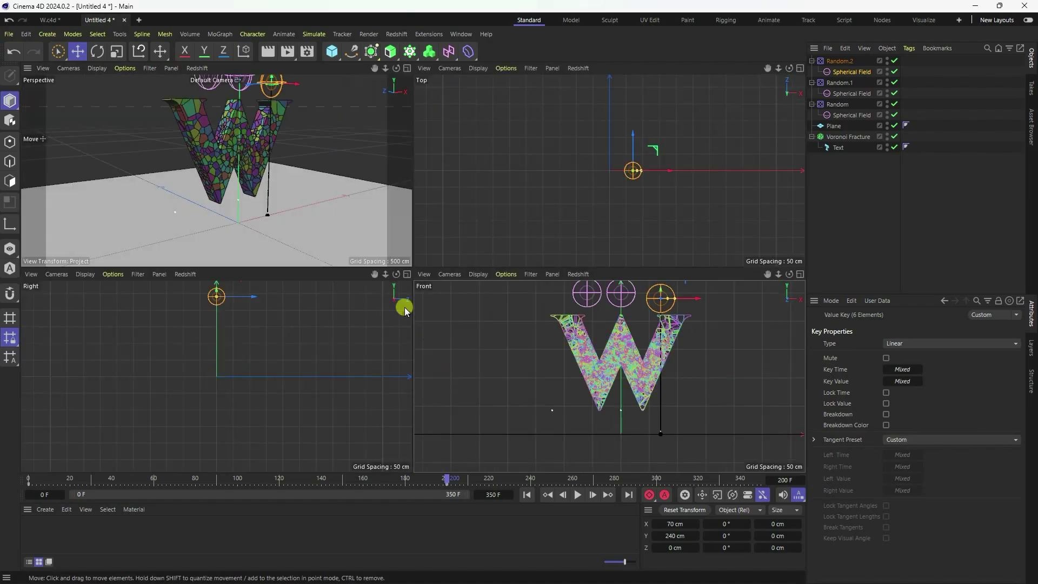
pyautogui.middleClick(308, 204)
pyautogui.click(527, 495)
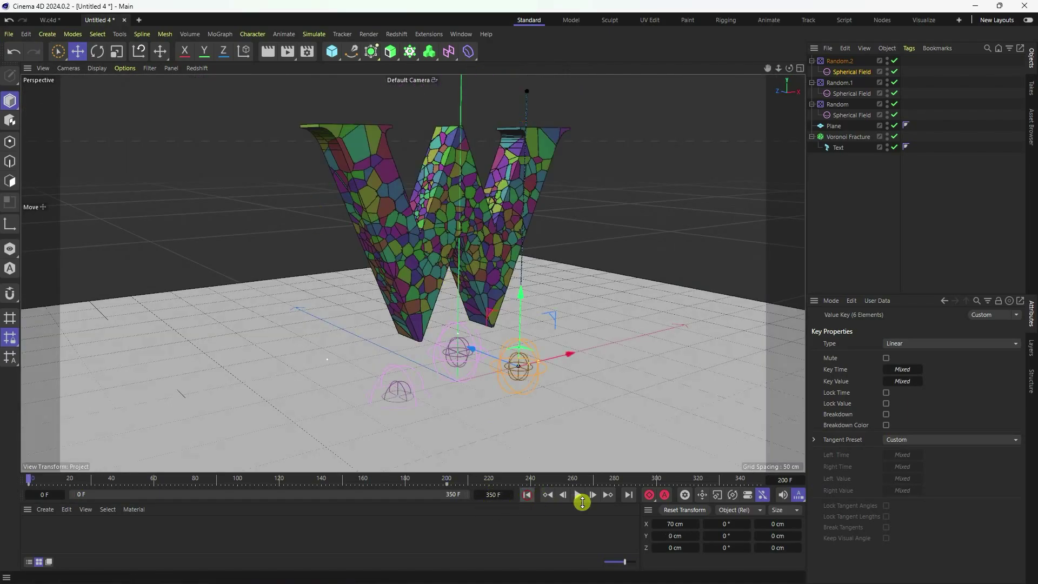
pyautogui.click(578, 495)
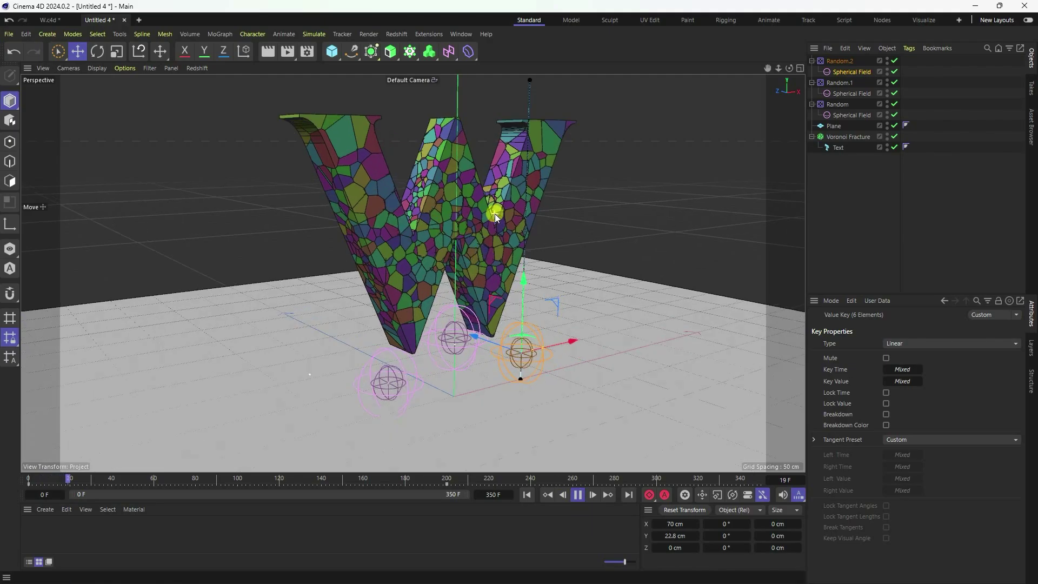
pyautogui.scroll(3, 425, 106)
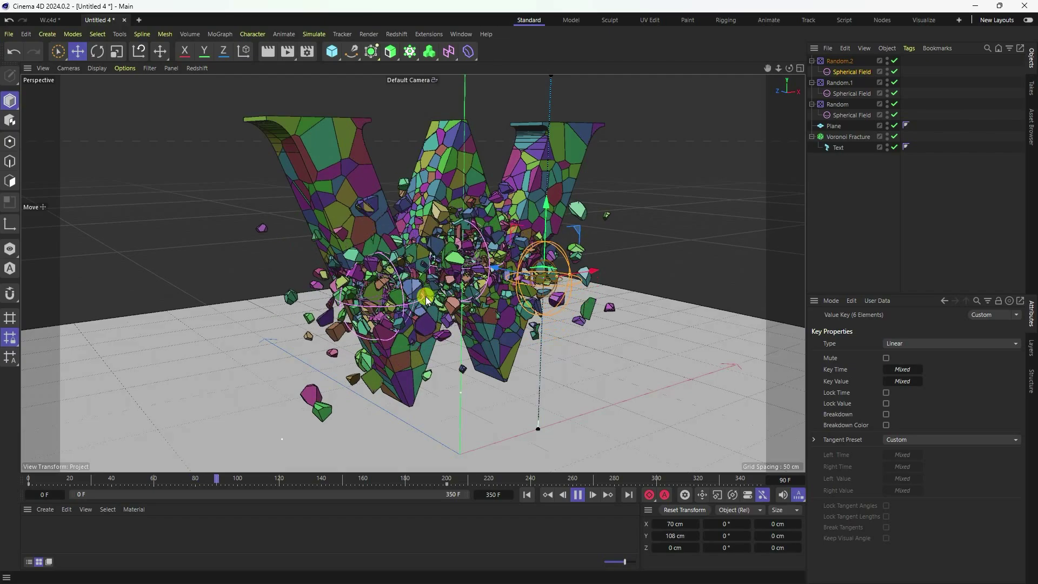
pyautogui.click(577, 502)
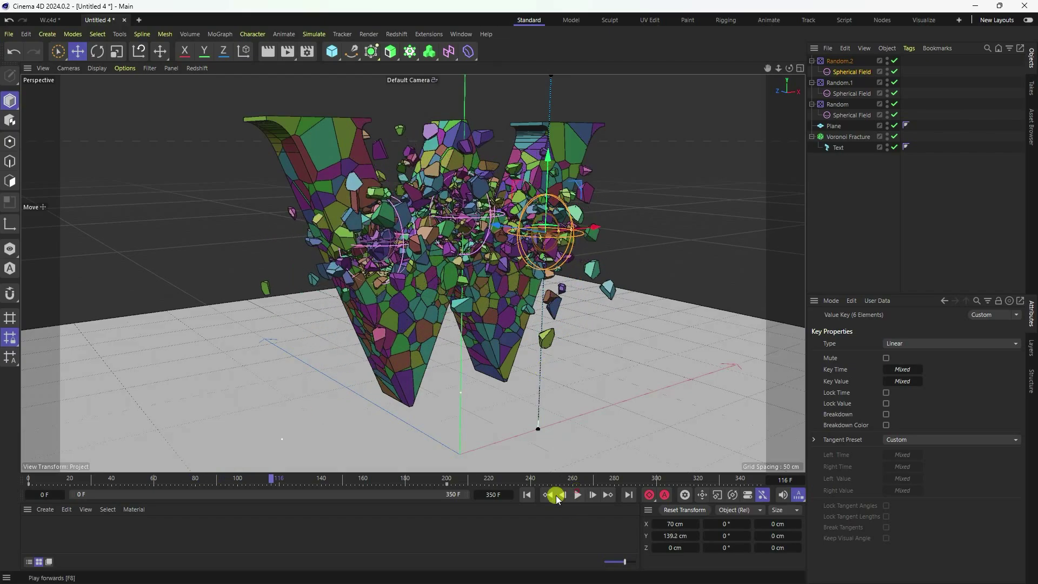
pyautogui.click(527, 495)
# Add a Rigid Body tag to the Voronoi Fracture and set its Trigger to At Velocity Peak.
pyautogui.click(863, 140)
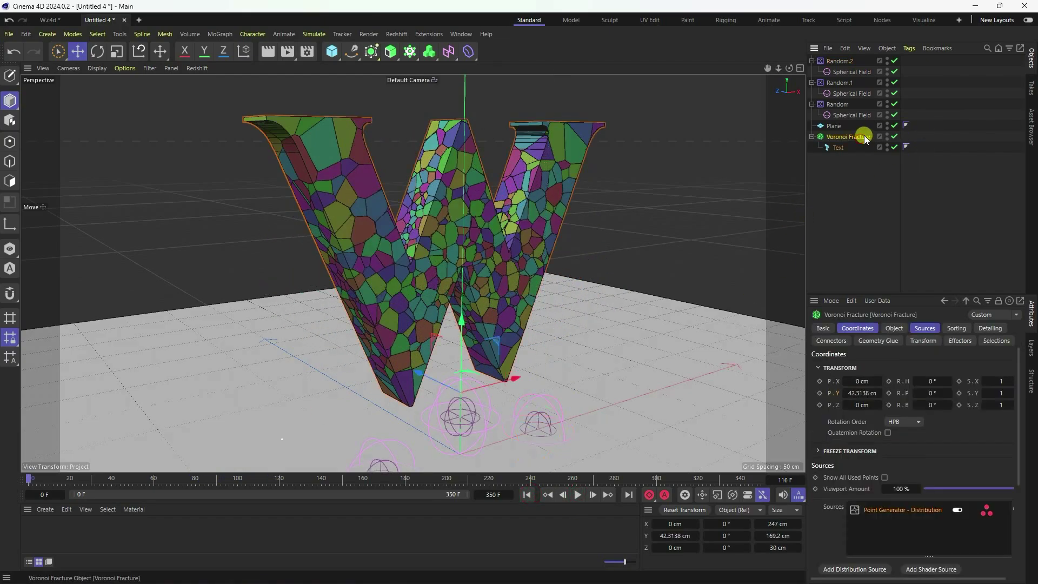
pyautogui.rightClick(853, 140)
pyautogui.moveTo(884, 233)
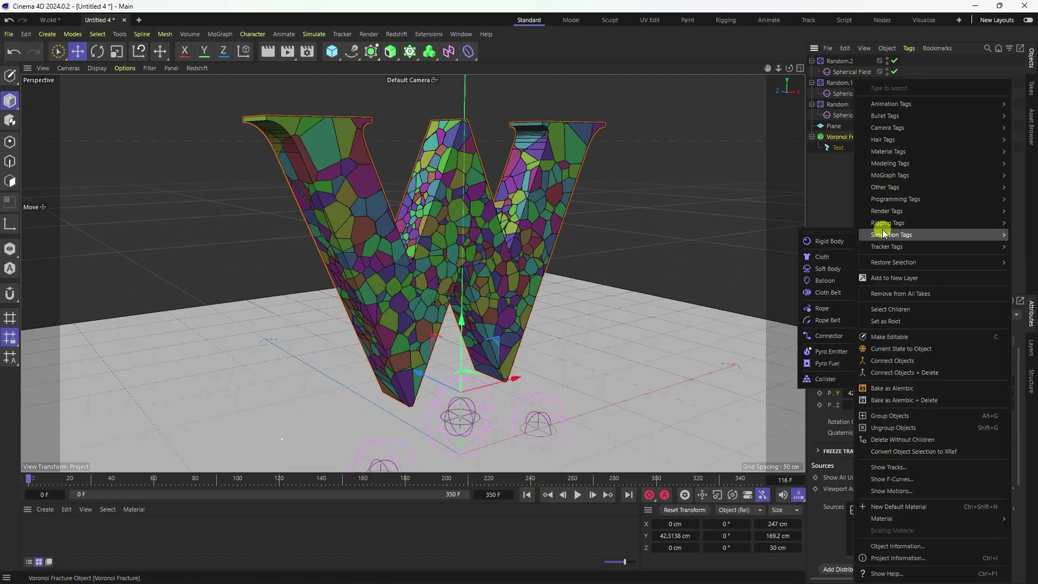
pyautogui.click(817, 245)
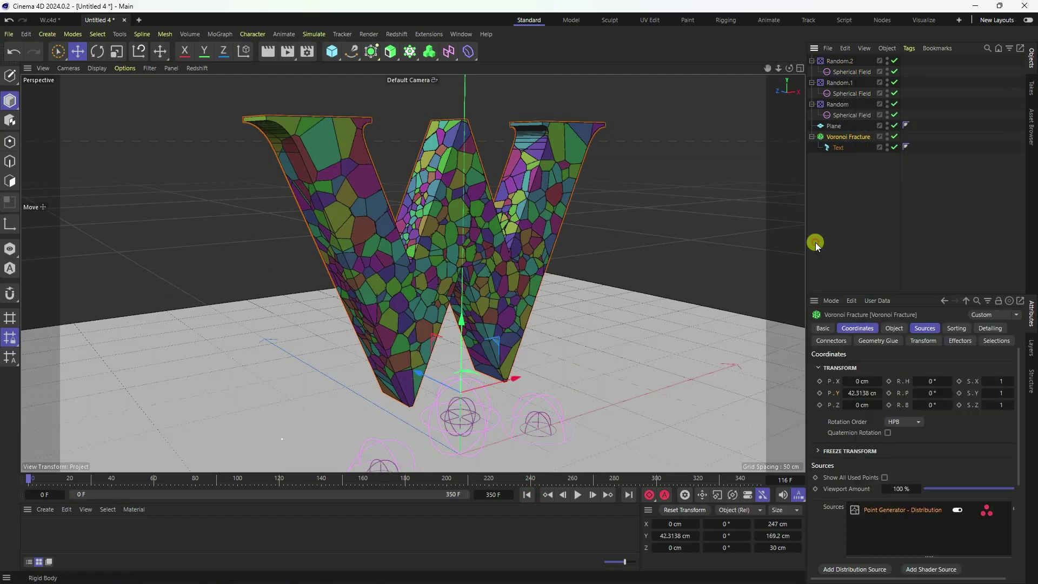
pyautogui.click(856, 329)
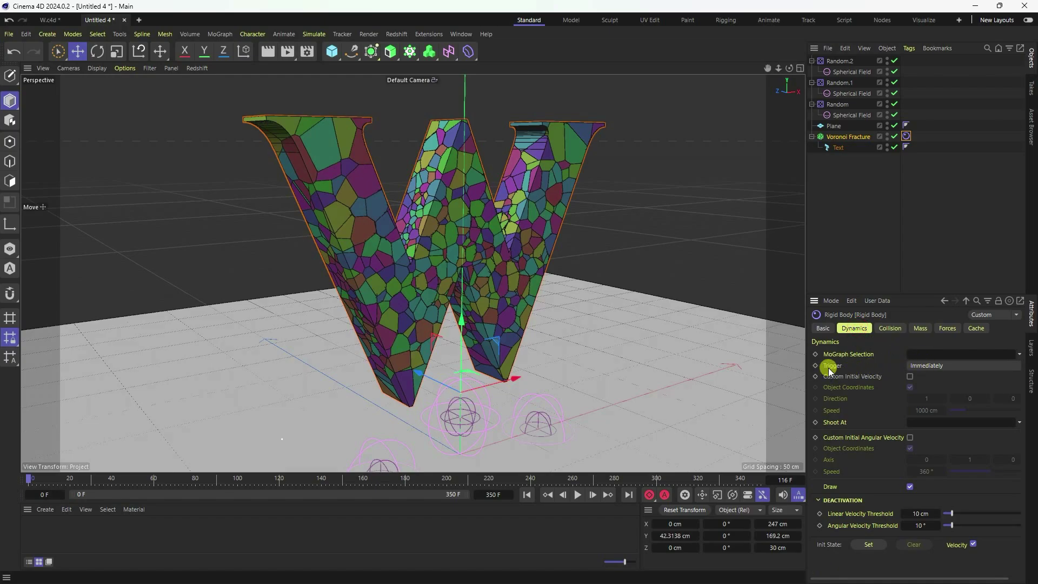
pyautogui.click(936, 367)
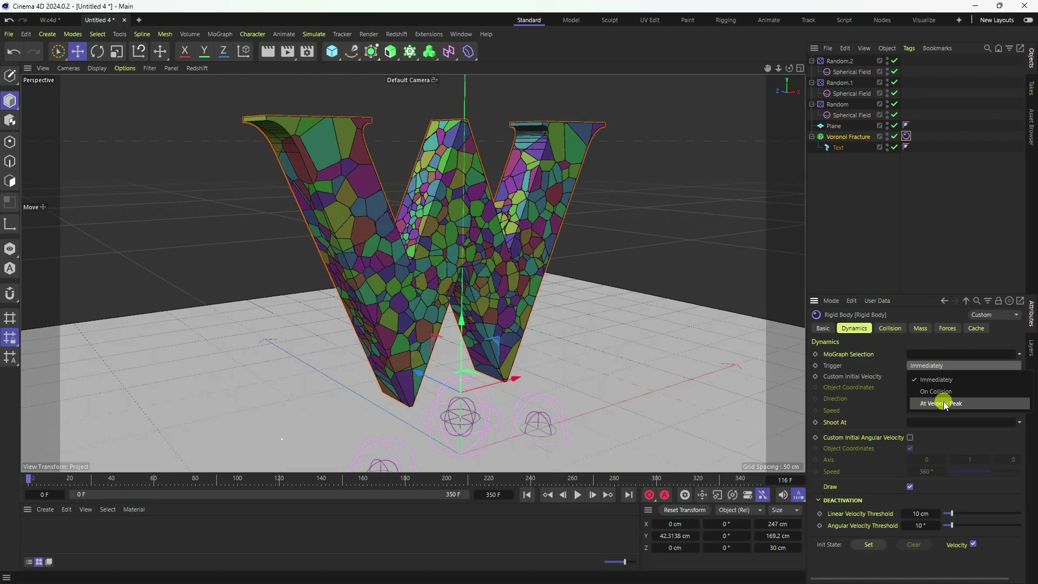
pyautogui.click(945, 404)
# Set the Rigid Body's collision Friction to 1 and Thickness to 1 cm, and test the simulation from frame 0.
pyautogui.click(889, 329)
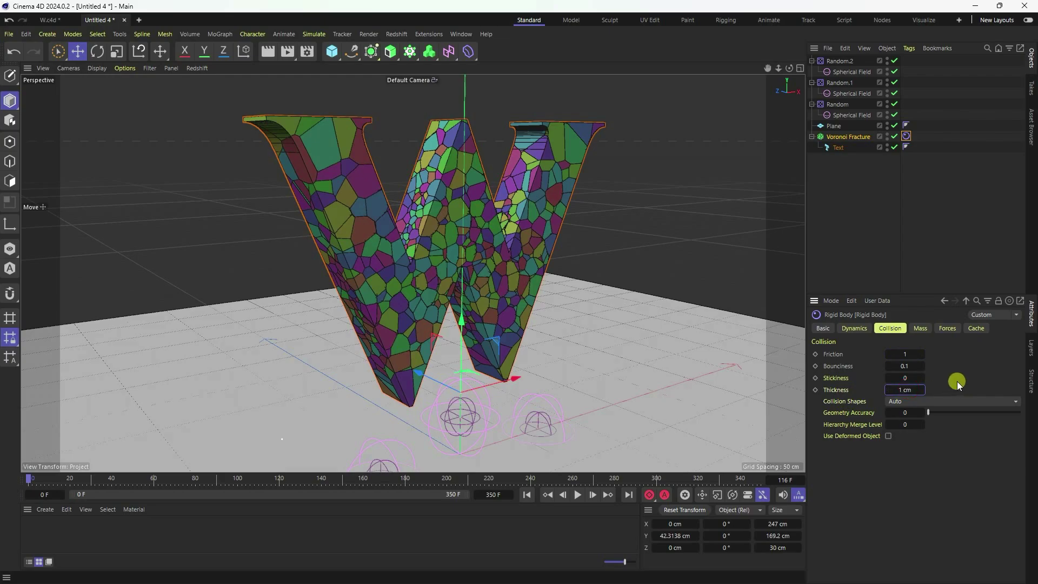
pyautogui.click(578, 496)
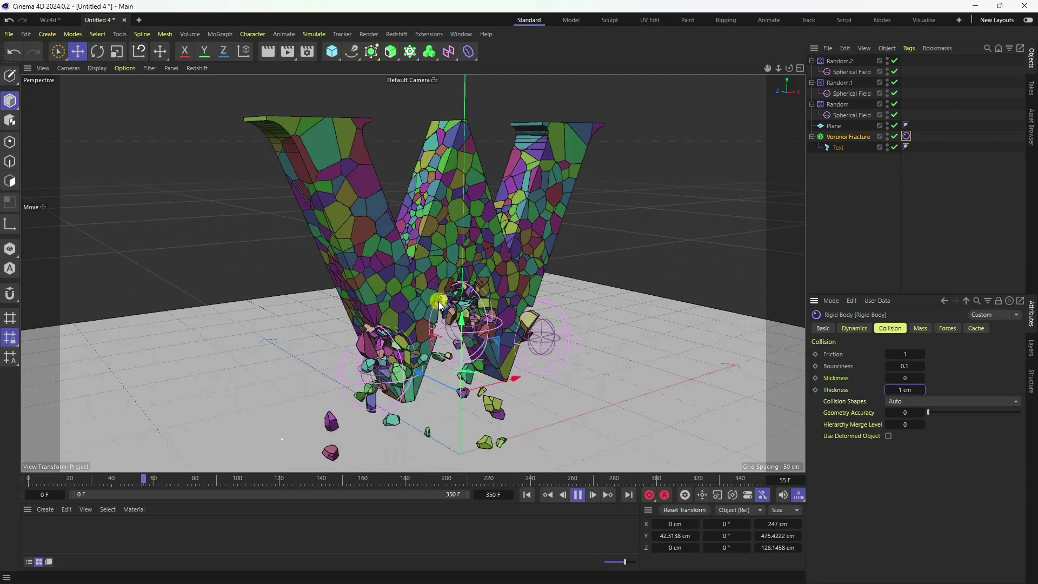
pyautogui.click(577, 495)
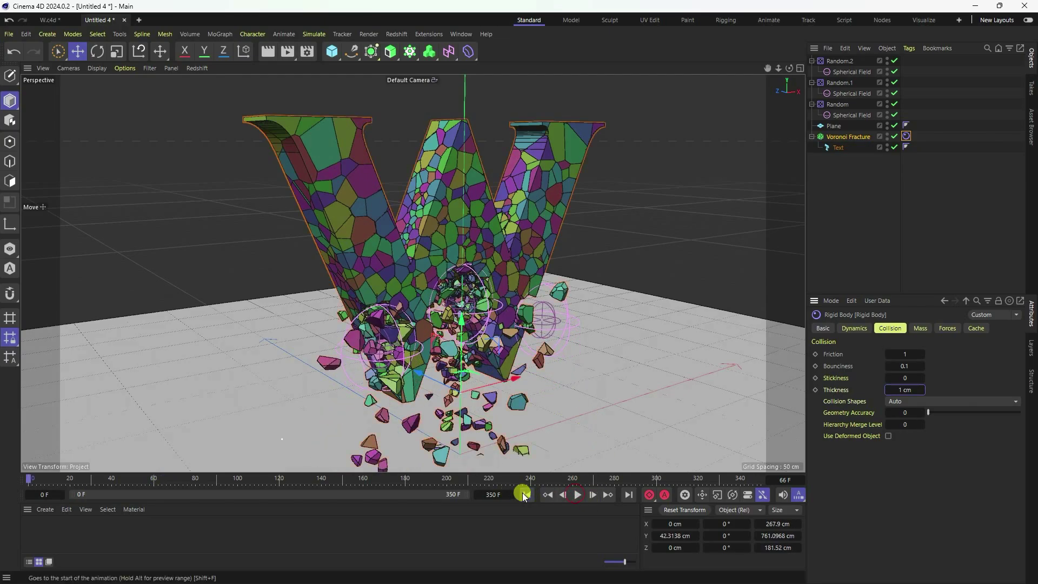
pyautogui.click(527, 495)
# Add a Collider tag to the floor Plane and set its Friction to 1.
pyautogui.click(648, 367)
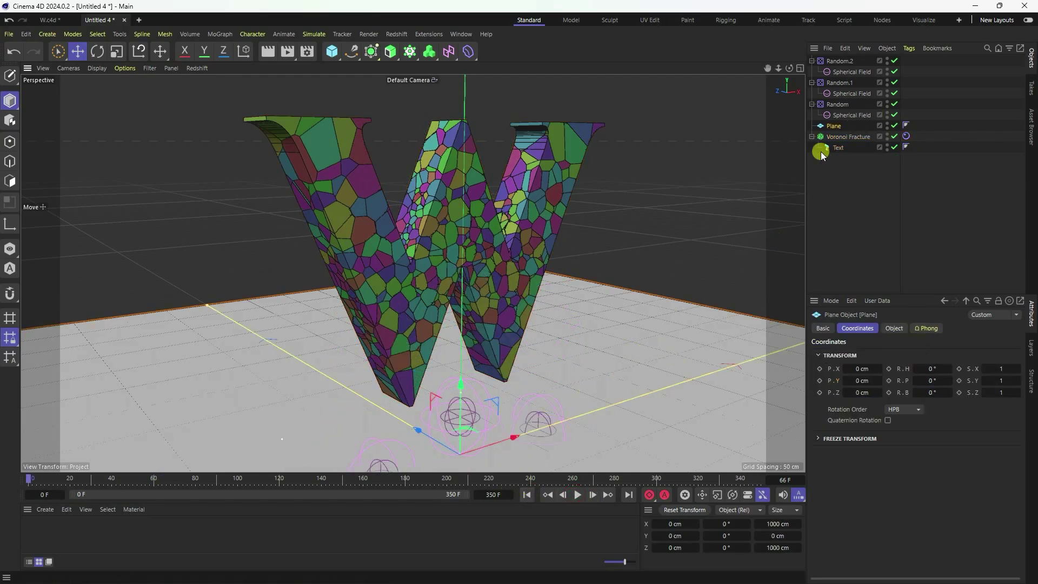
pyautogui.rightClick(833, 129)
pyautogui.moveTo(862, 236)
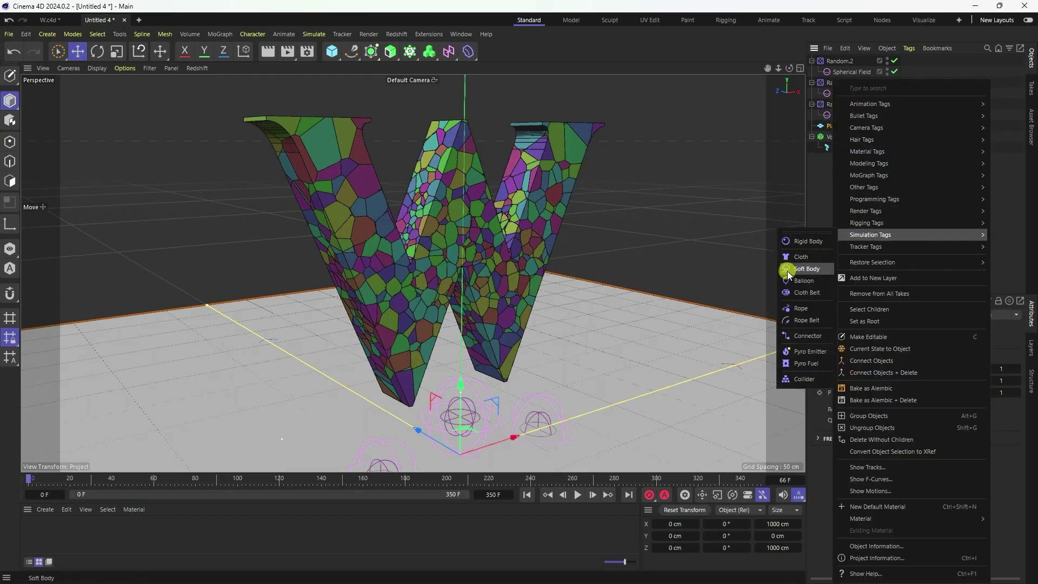
pyautogui.click(787, 378)
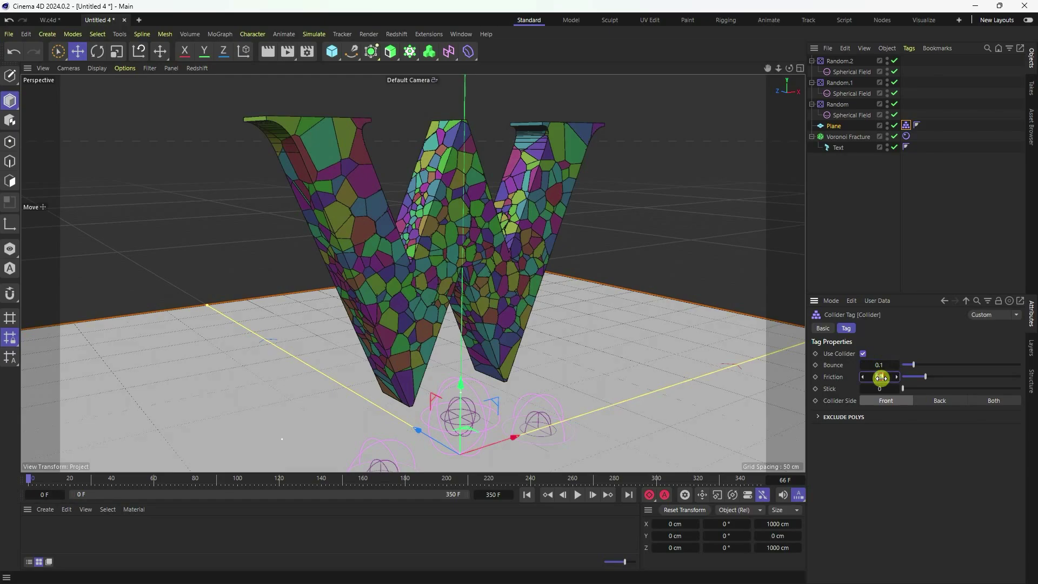
pyautogui.press('BackSpace')
pyautogui.write('1')
pyautogui.press('Return')
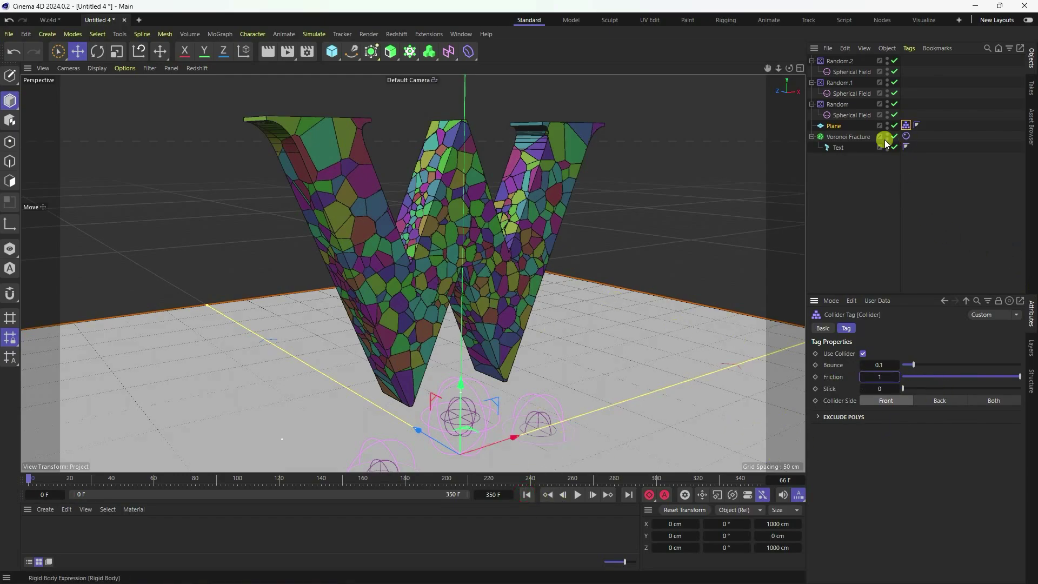
# Cache the scene's rigid body simulation and play it back from frame 0.
pyautogui.click(908, 138)
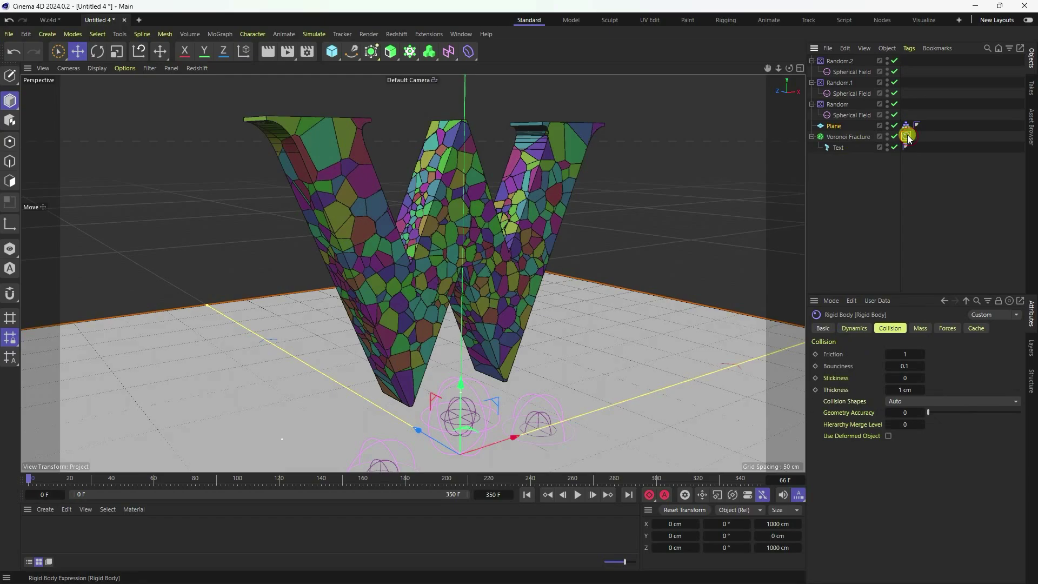
pyautogui.click(977, 328)
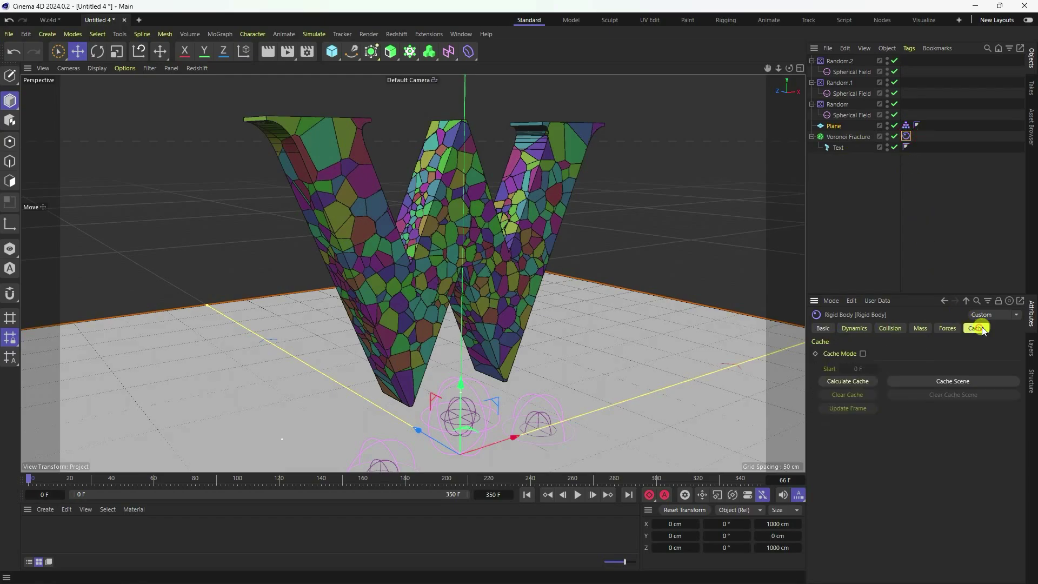
pyautogui.click(941, 381)
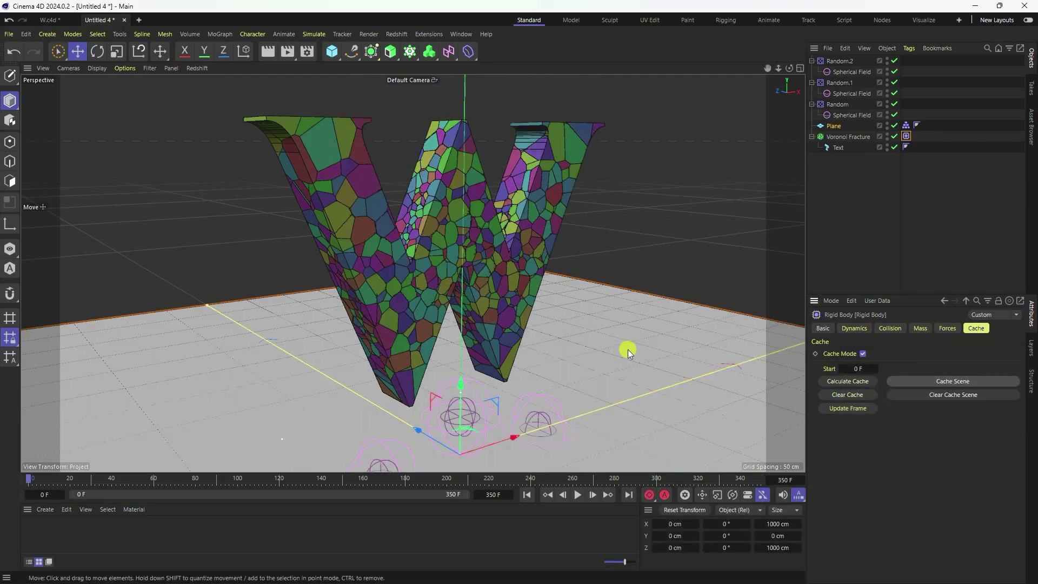
pyautogui.click(527, 495)
pyautogui.click(577, 495)
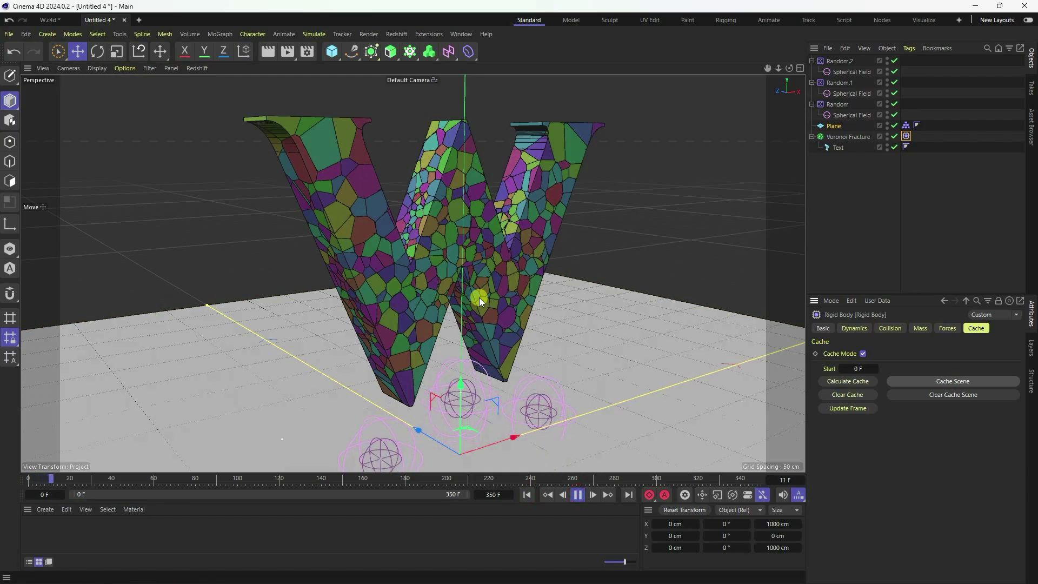
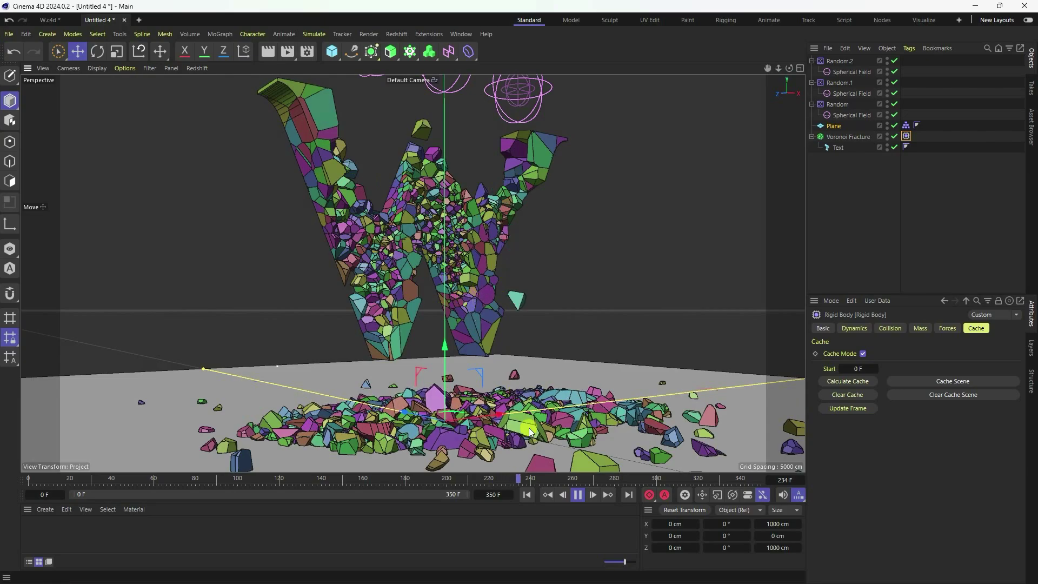
pyautogui.click(578, 495)
pyautogui.click(529, 495)
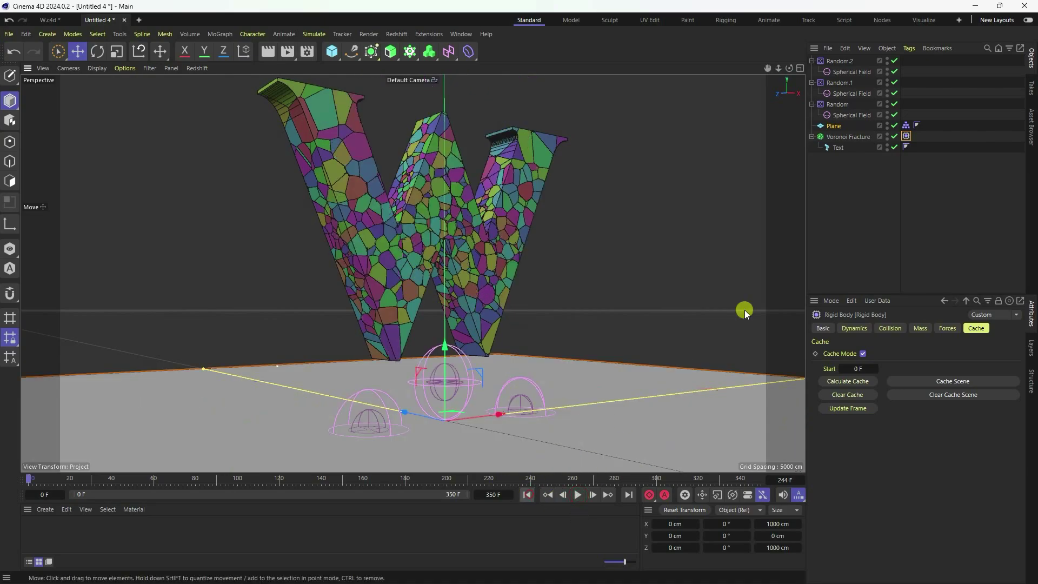
# Clear the scene cache and keyframe the Rigid Body's Trigger as At Velocity Peak on frame 250.
pyautogui.click(945, 396)
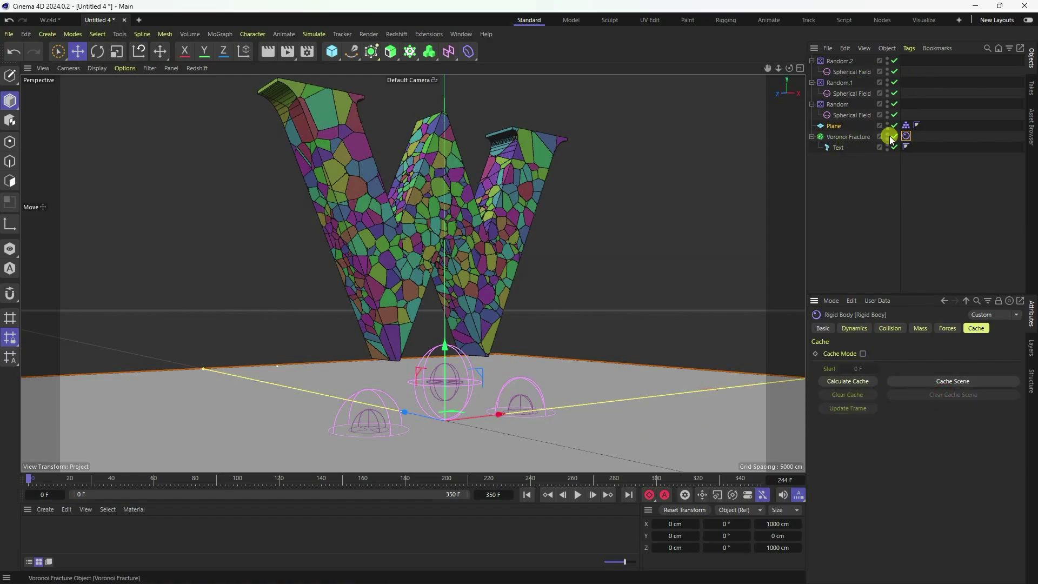
pyautogui.click(854, 328)
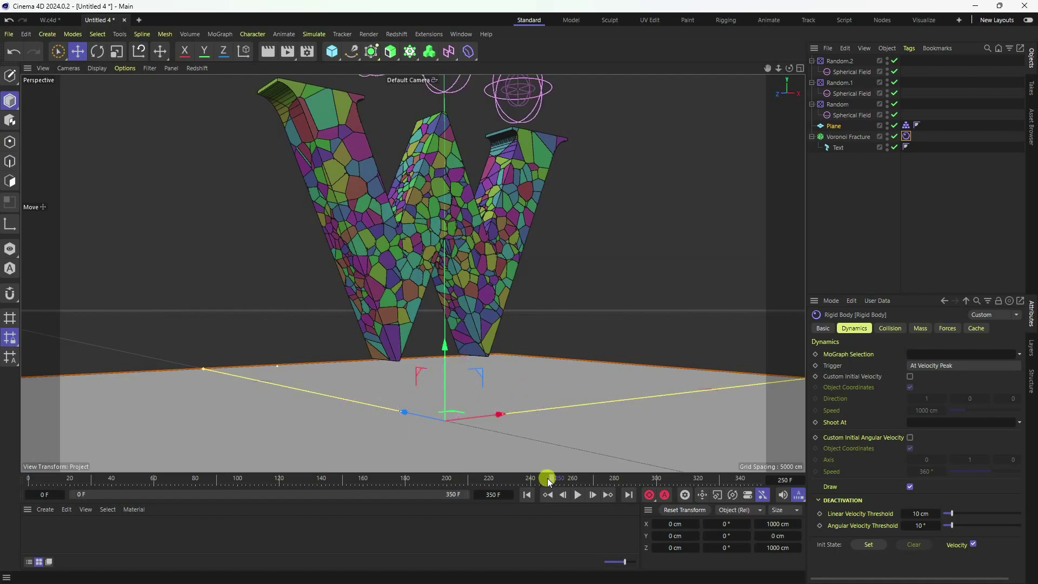
pyautogui.click(816, 366)
# Set the Rigid Body's Trigger to Immediately on frame 251, keyframe it, and return to frame 0.
pyautogui.click(593, 495)
pyautogui.click(909, 366)
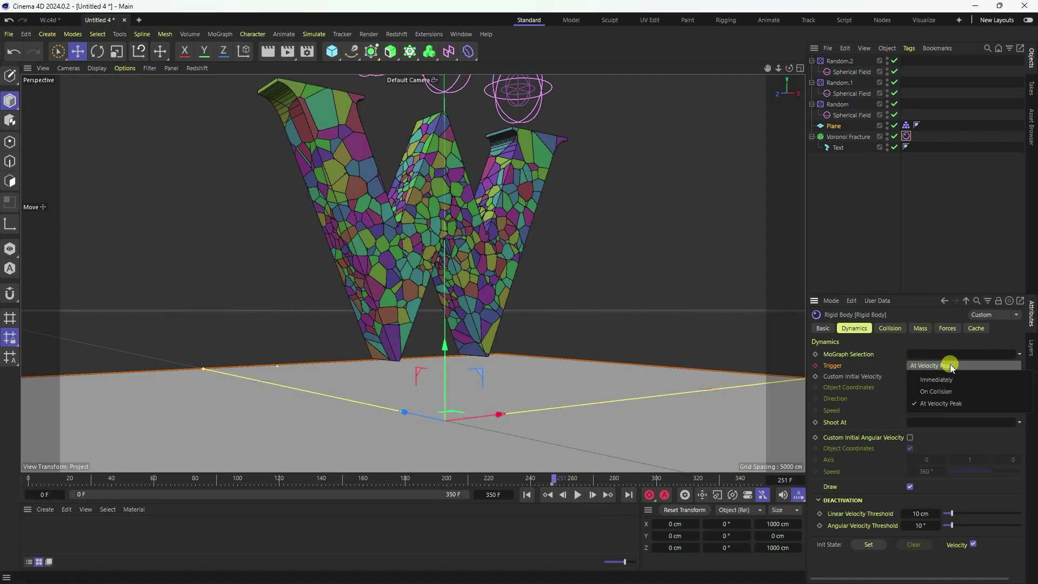
pyautogui.click(922, 380)
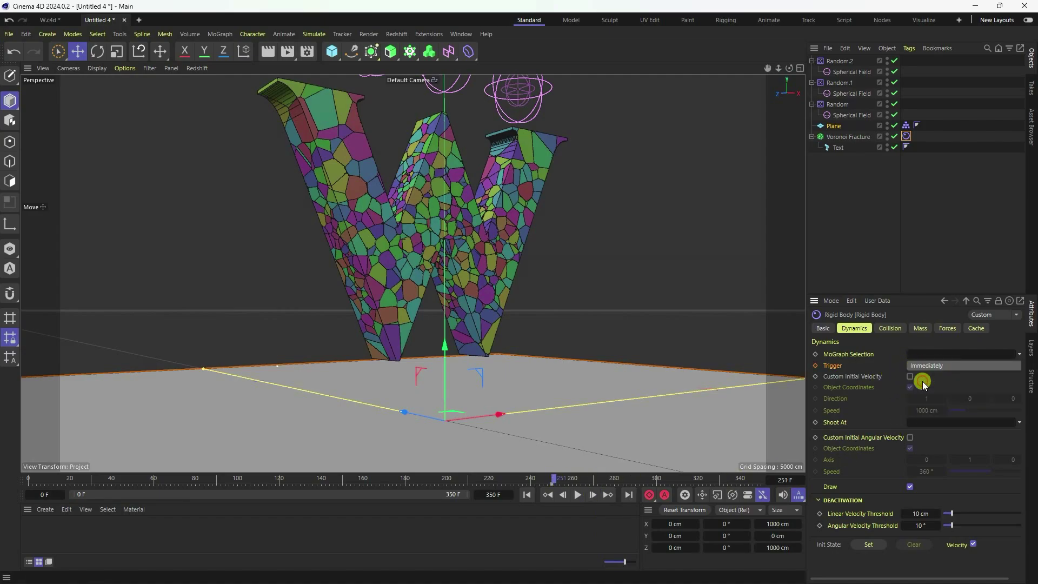
pyautogui.click(815, 366)
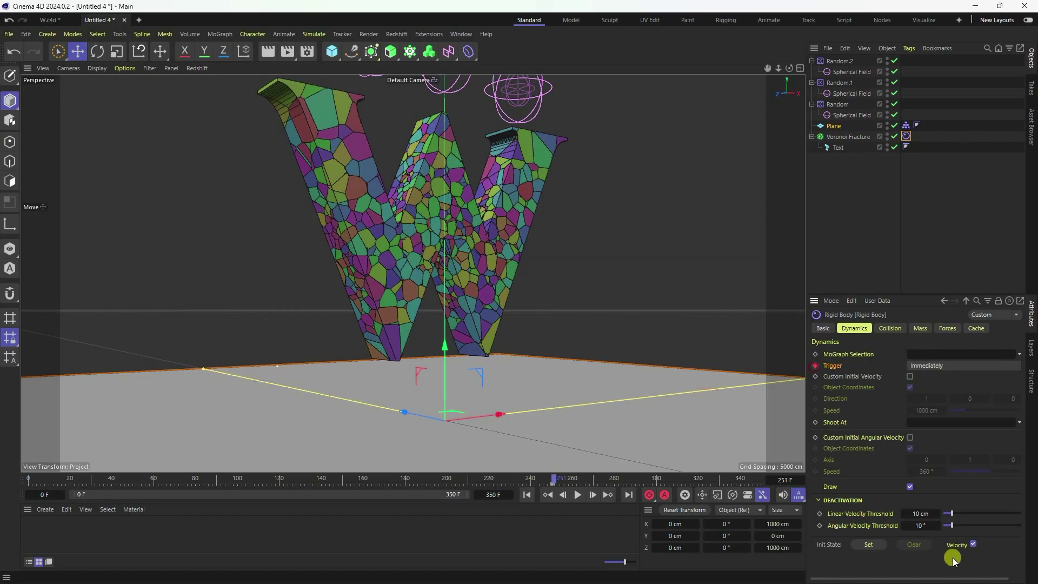
pyautogui.click(560, 494)
pyautogui.click(530, 495)
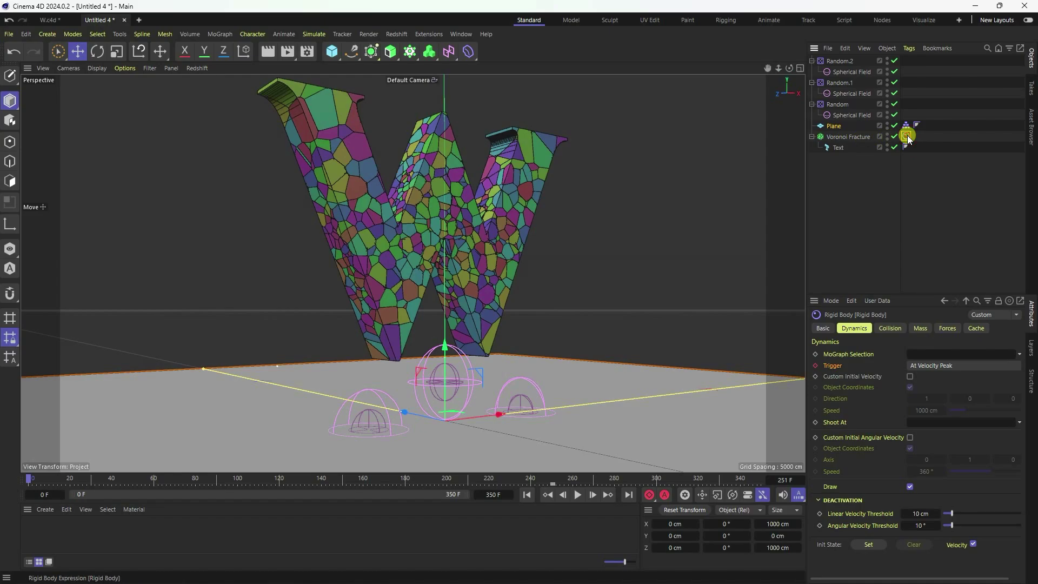
# Cache the scene with the keyframed Rigid Body Trigger and play back the full collapse of the W.
pyautogui.click(977, 329)
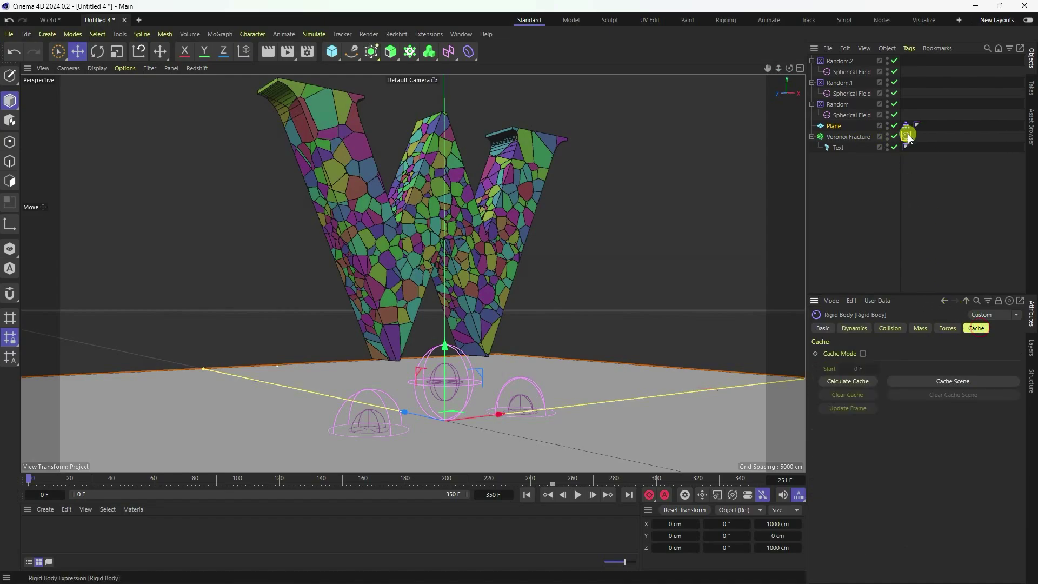
pyautogui.click(941, 381)
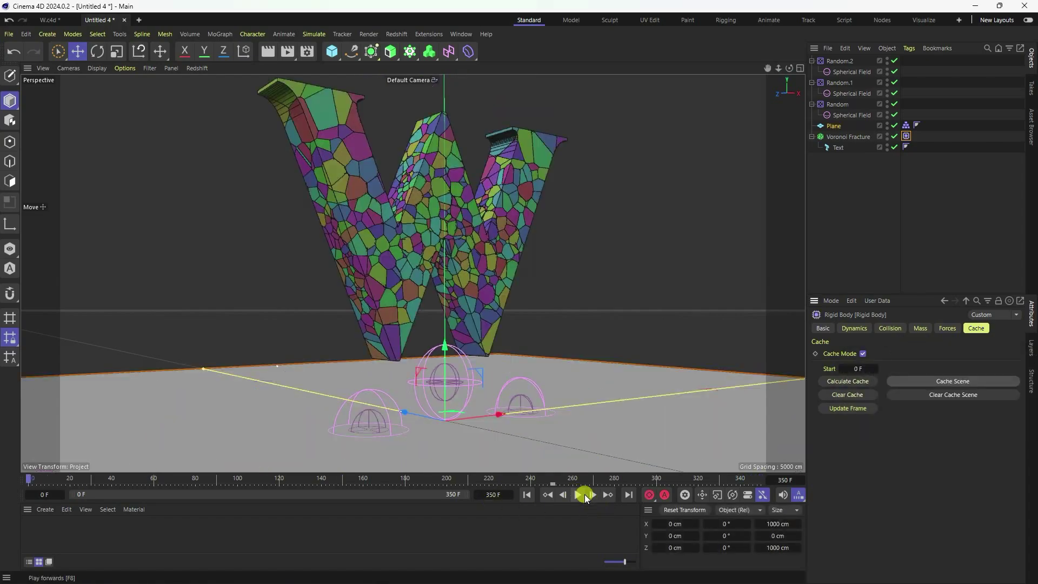
pyautogui.click(580, 495)
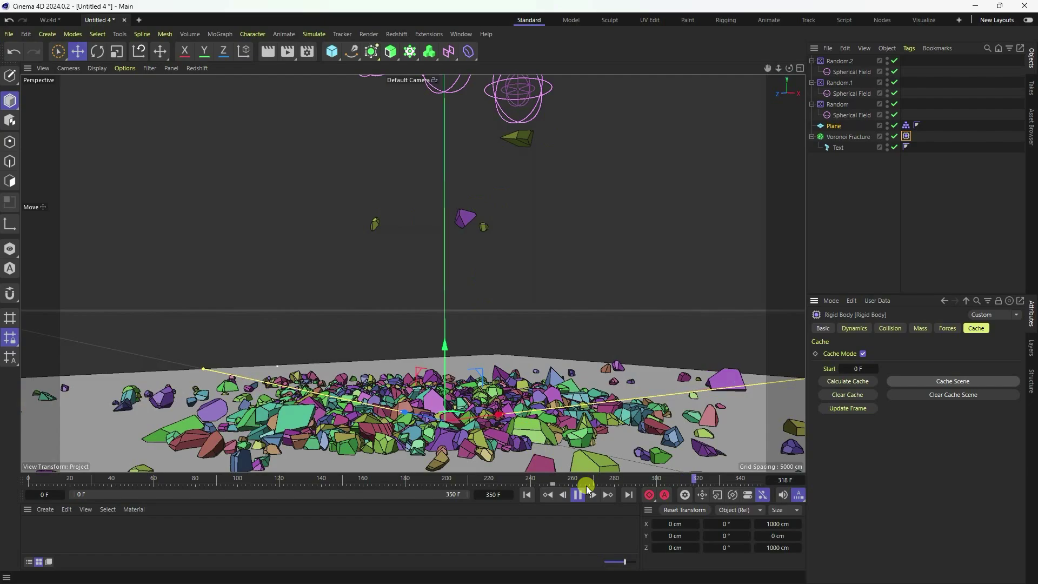
pyautogui.click(526, 495)
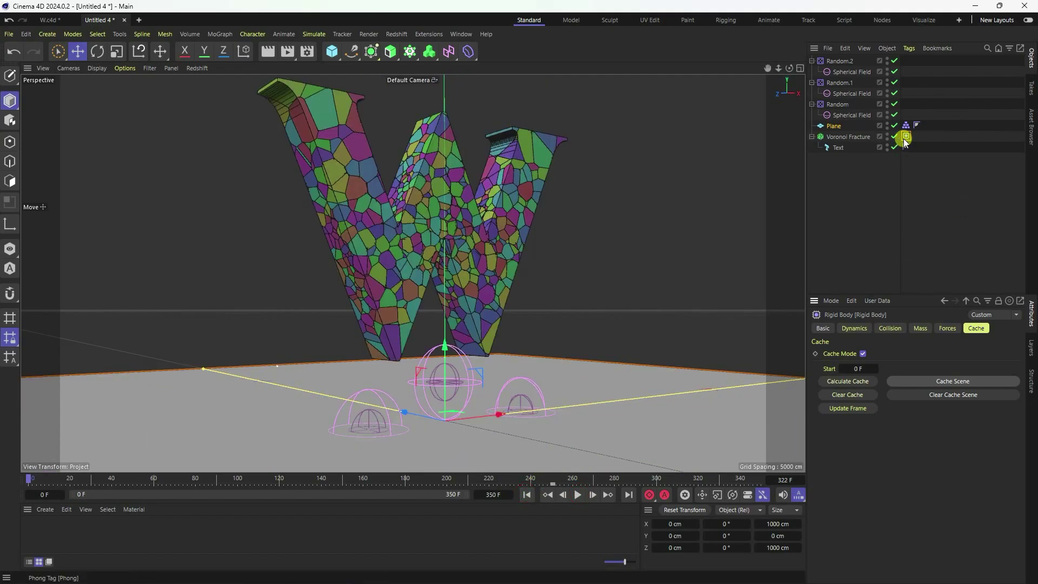
# Clear the scene cache and set the size of the Random effector's spherical field to 26 cm.
pyautogui.click(946, 394)
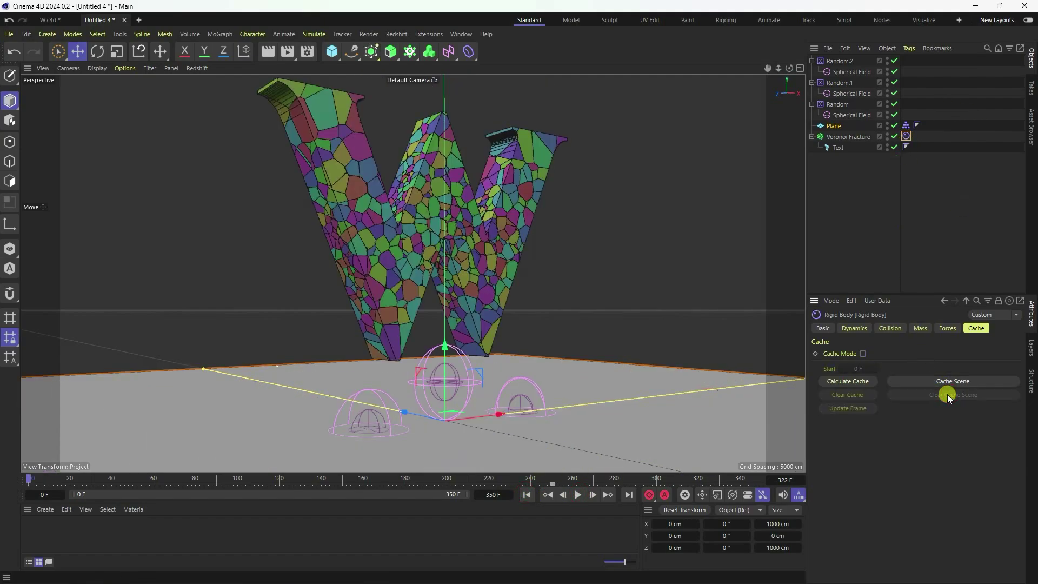
pyautogui.click(463, 359)
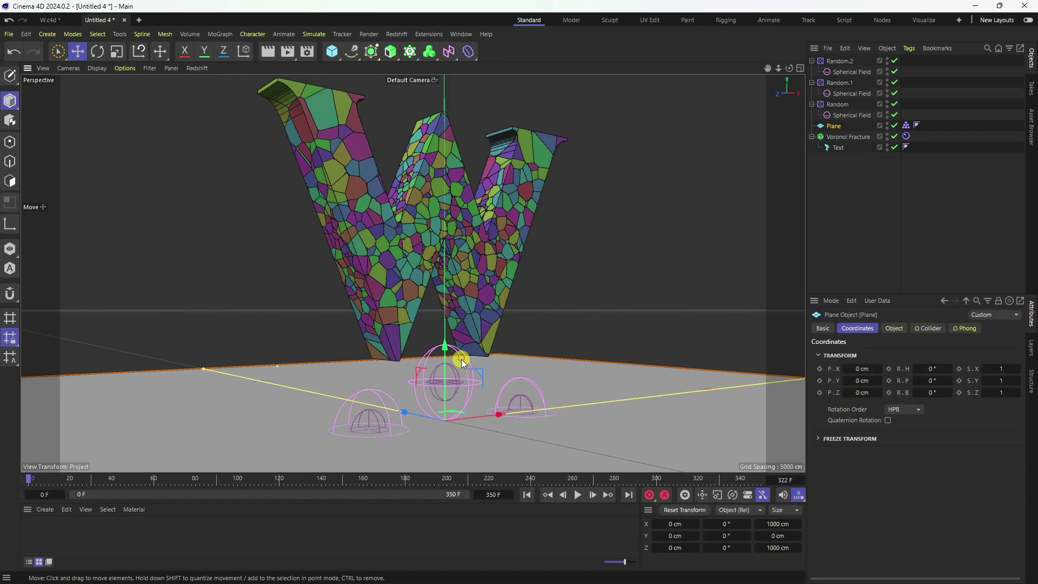
pyautogui.click(847, 115)
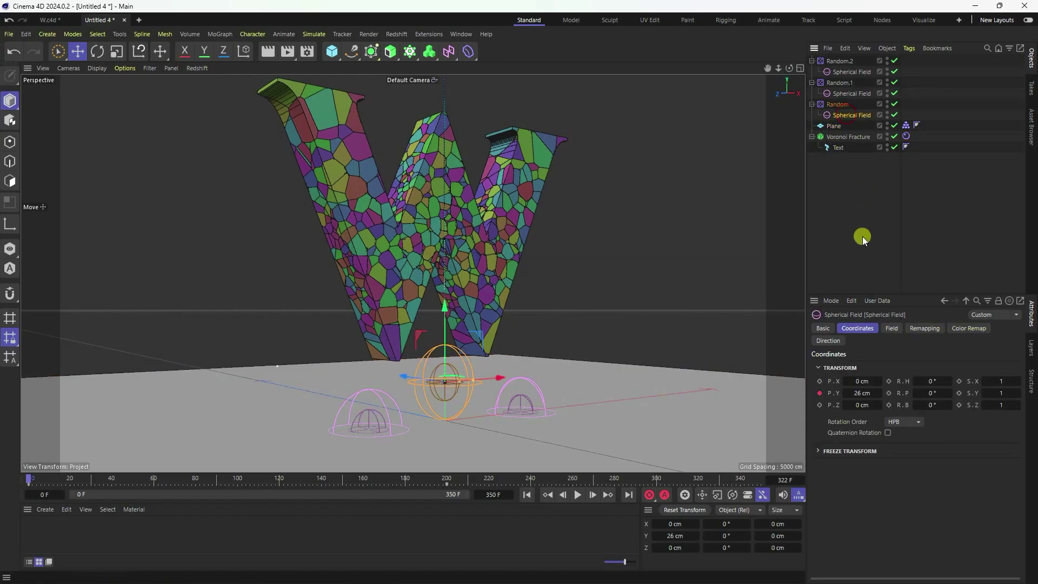
pyautogui.click(893, 329)
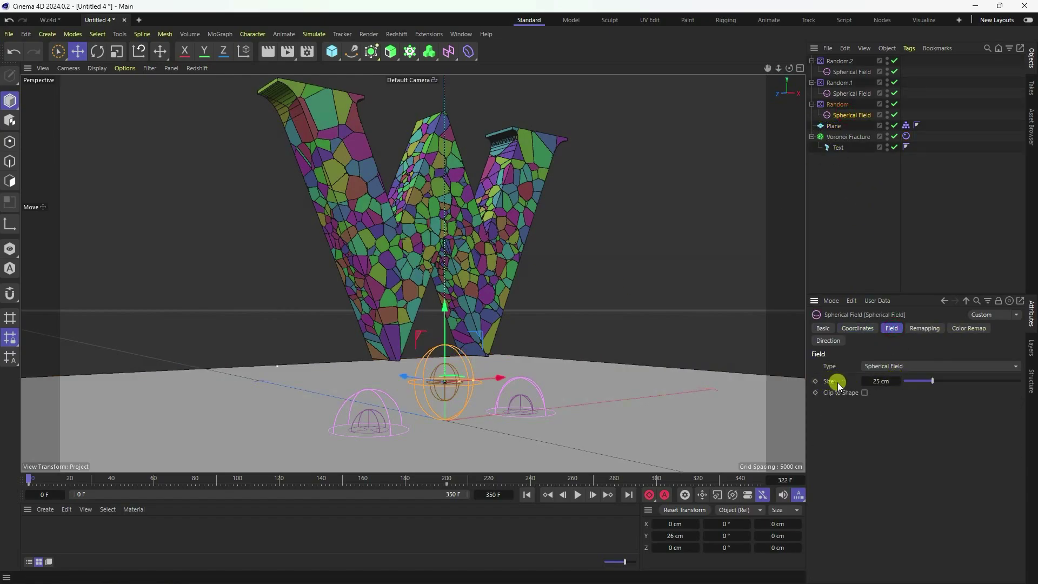
pyautogui.click(897, 382)
pyautogui.click(898, 382)
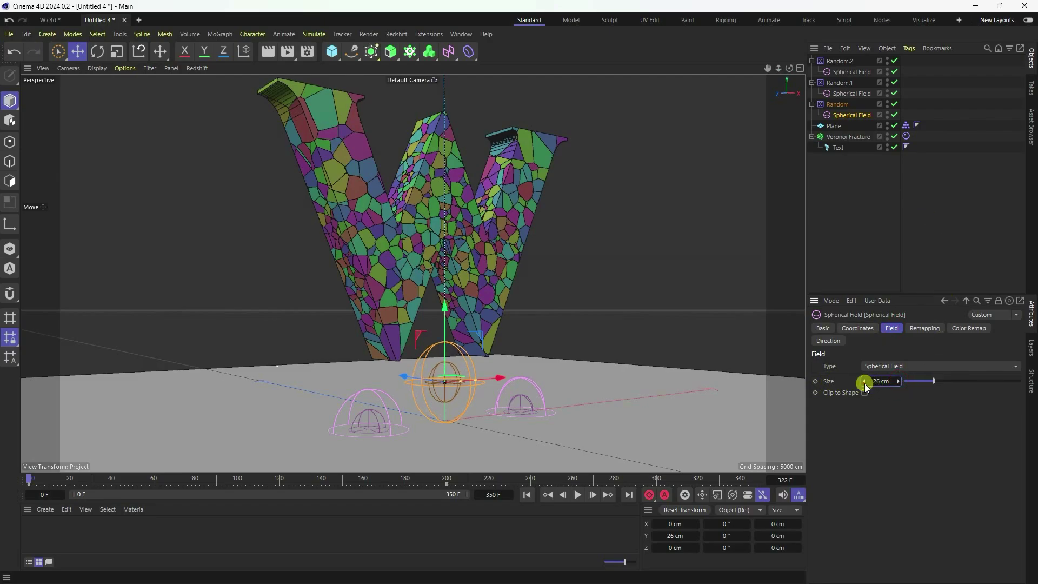
# Set the size of the Random.1 effector's spherical field to 26 cm.
pyautogui.click(373, 395)
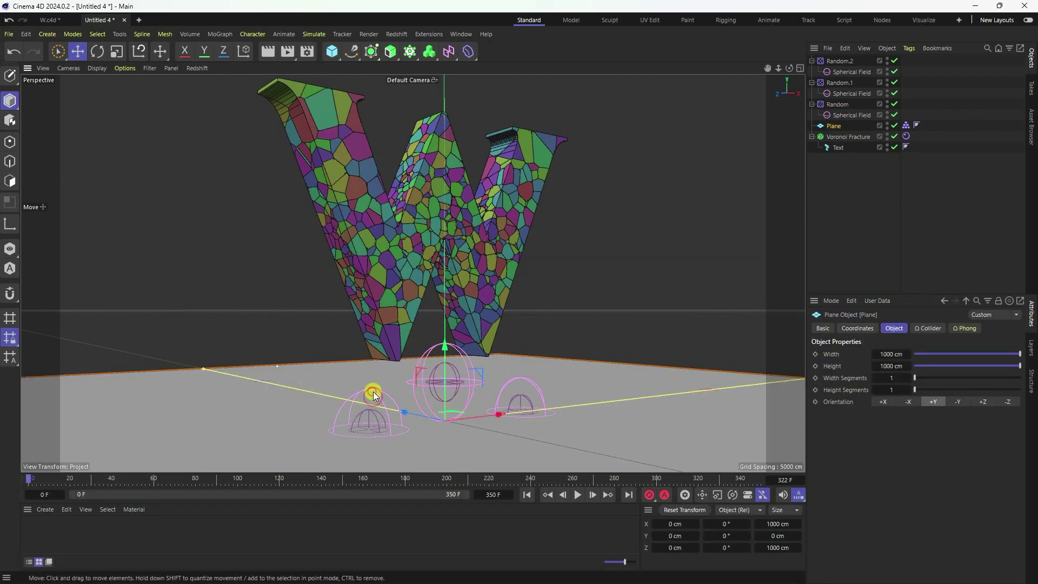
pyautogui.click(852, 72)
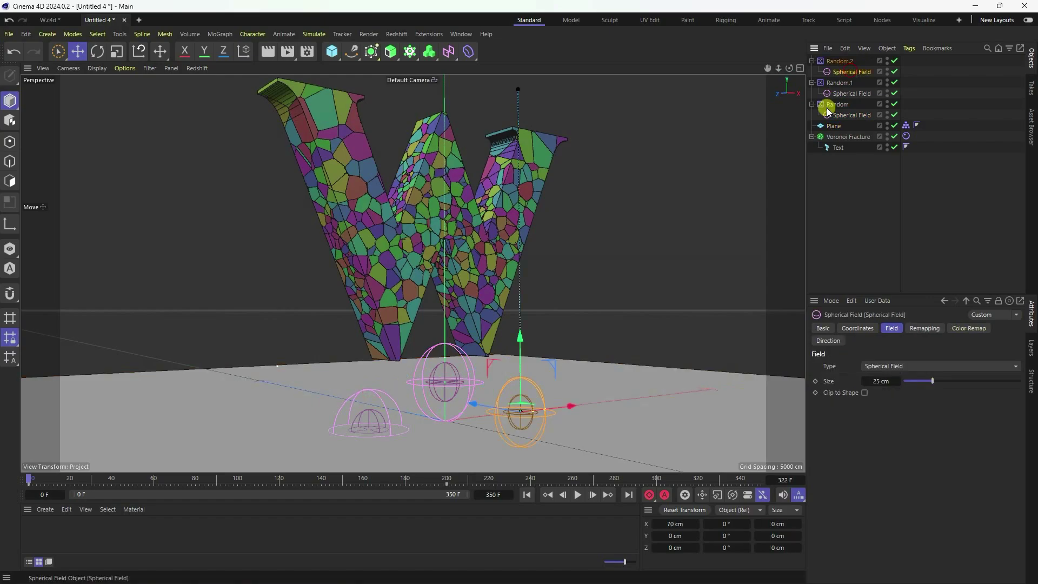
pyautogui.click(850, 93)
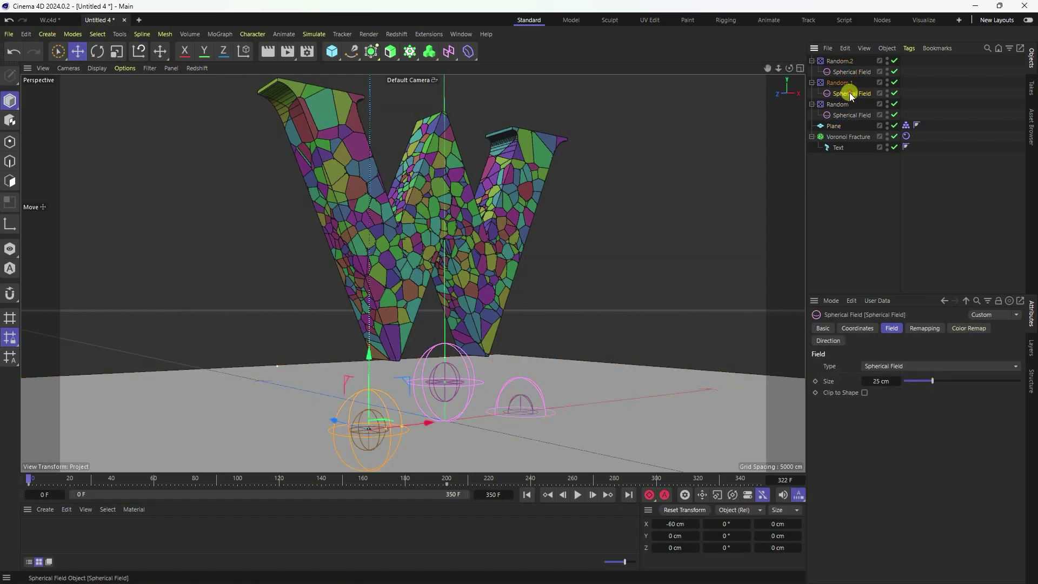
pyautogui.click(899, 381)
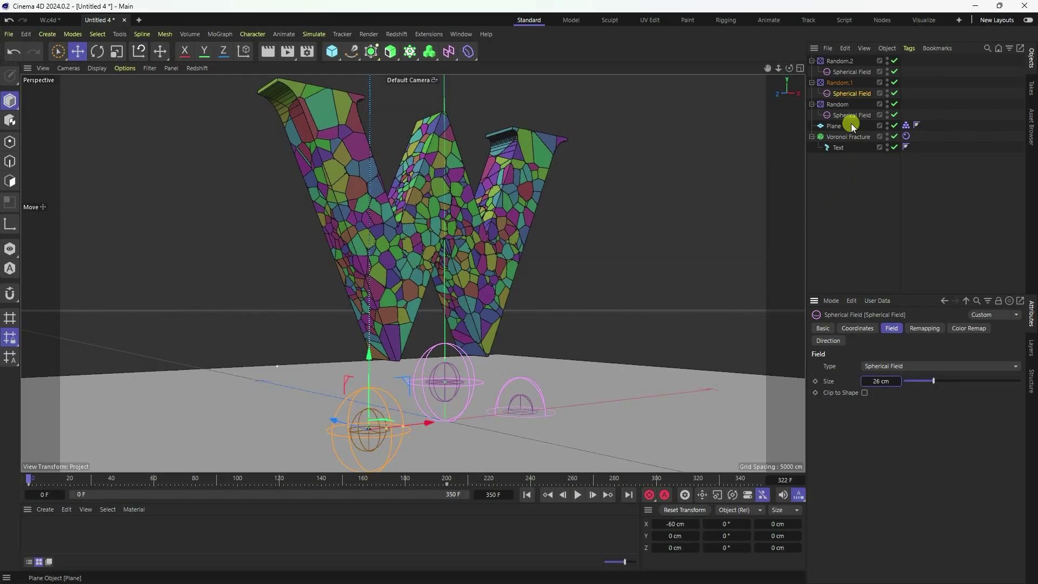
# Set the Voronoi Fracture's Rigid Body Bounciness to 0.2 and the floor plane's Collider Bounce to 0.
pyautogui.click(907, 136)
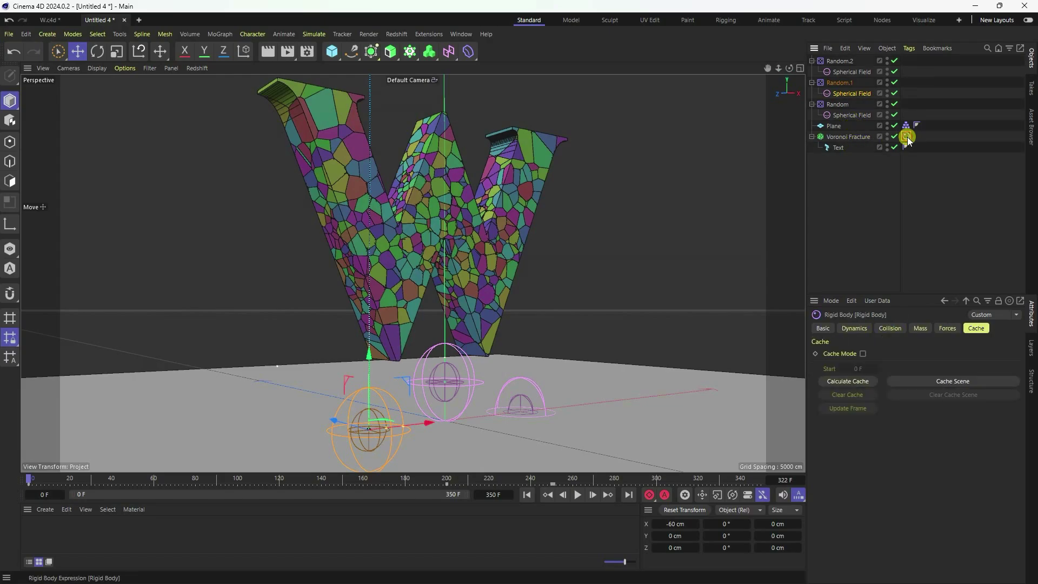
pyautogui.click(887, 330)
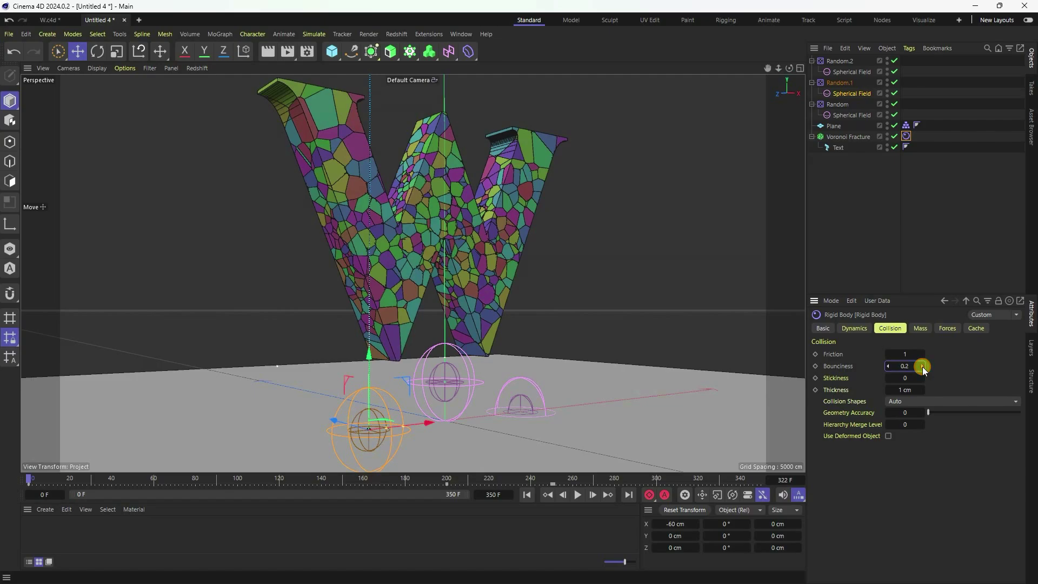
pyautogui.click(628, 406)
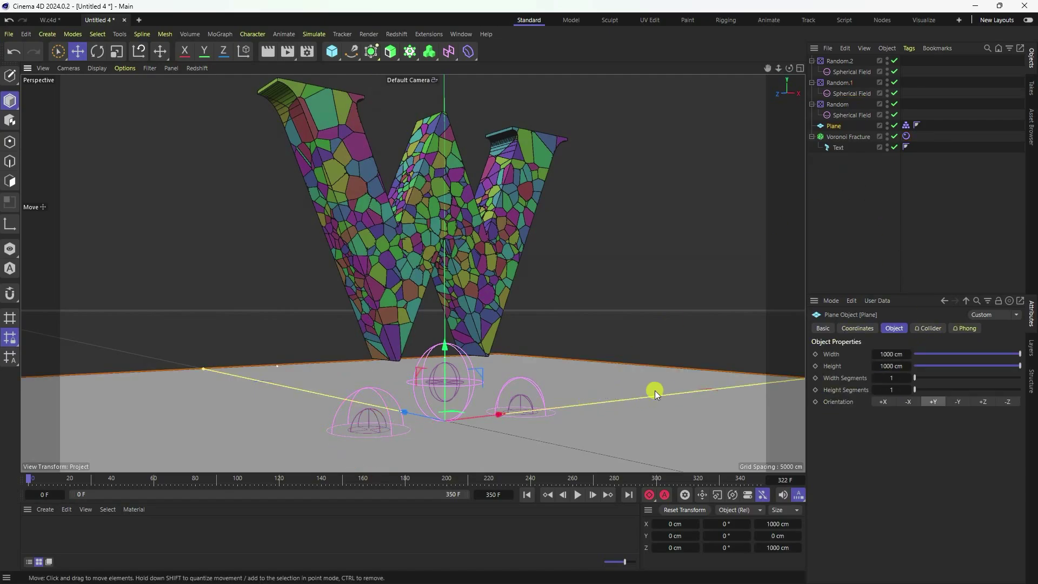
pyautogui.click(907, 125)
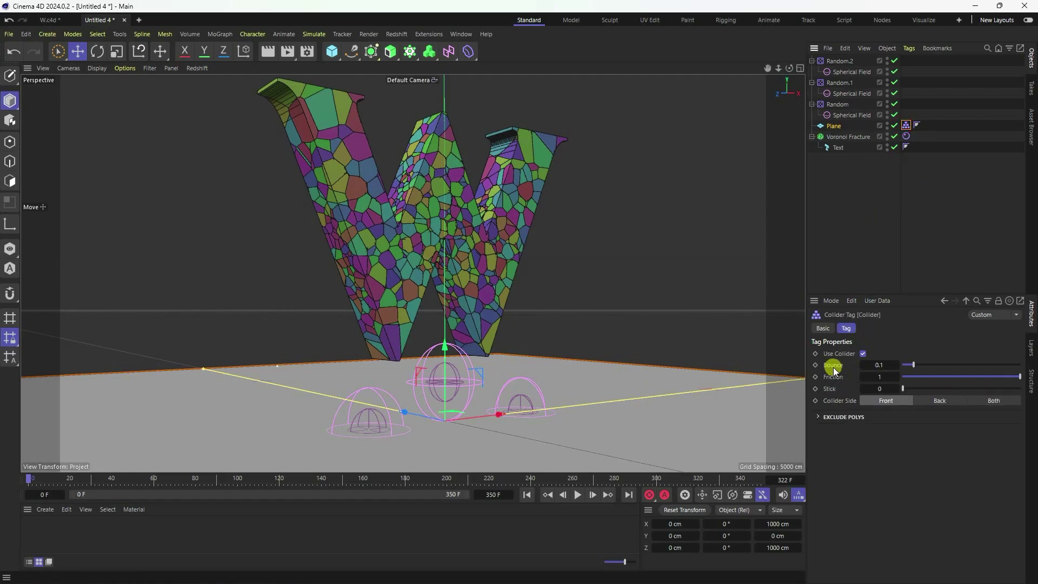
pyautogui.doubleClick(878, 365)
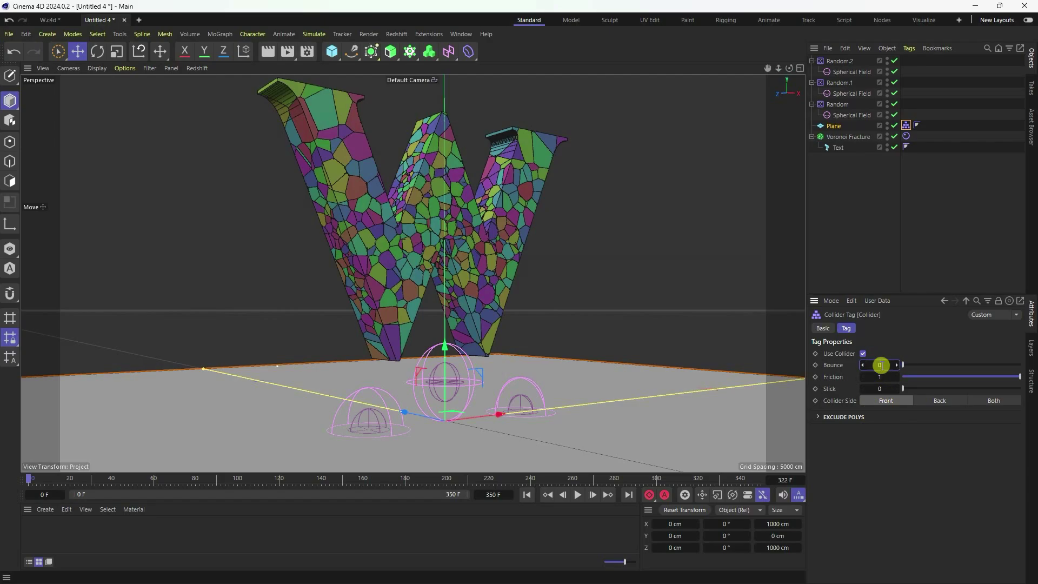
pyautogui.press('Return')
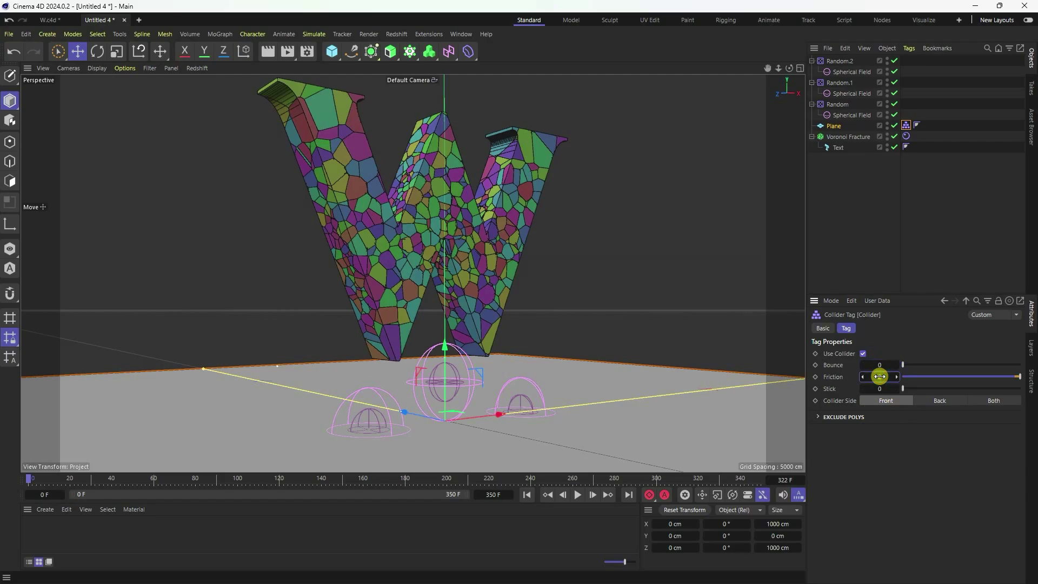
pyautogui.click(880, 377)
# Set the Voronoi Fracture's point generator to Point Amount 3200, Seed 12348 and Standard Deviation 0.22.
pyautogui.click(848, 137)
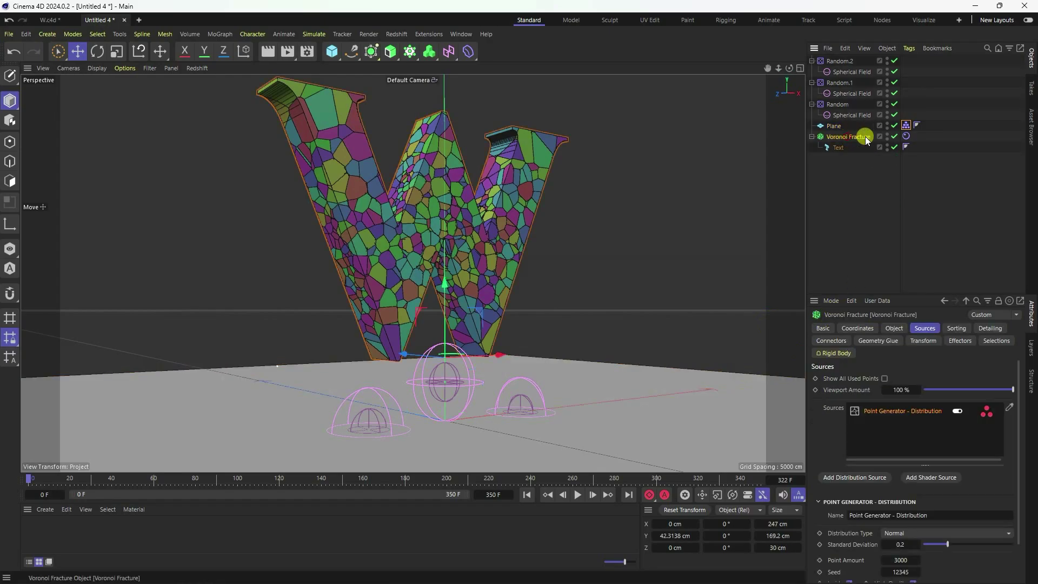
pyautogui.click(875, 434)
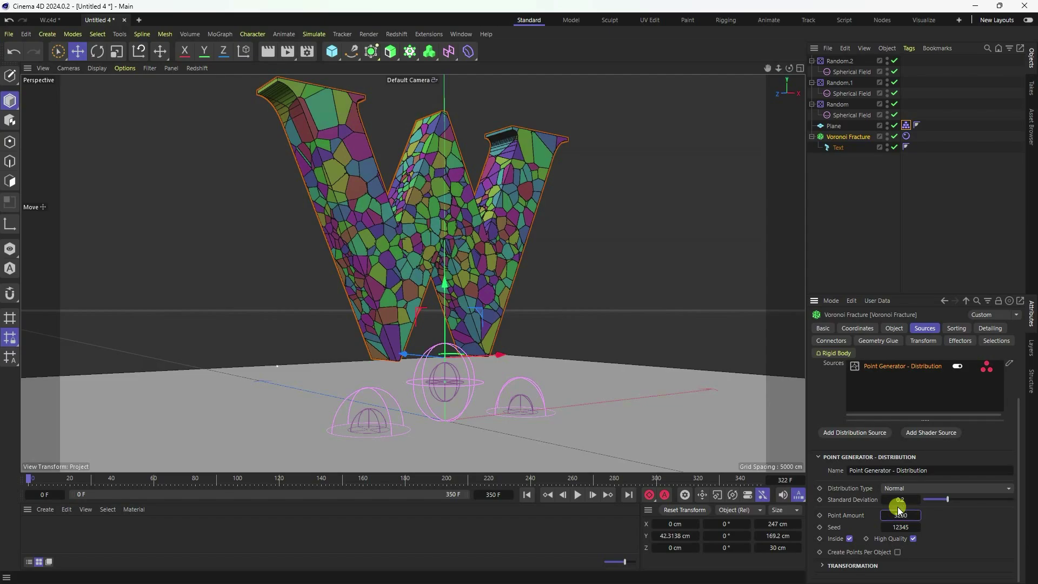
pyautogui.click(918, 528)
pyautogui.click(918, 527)
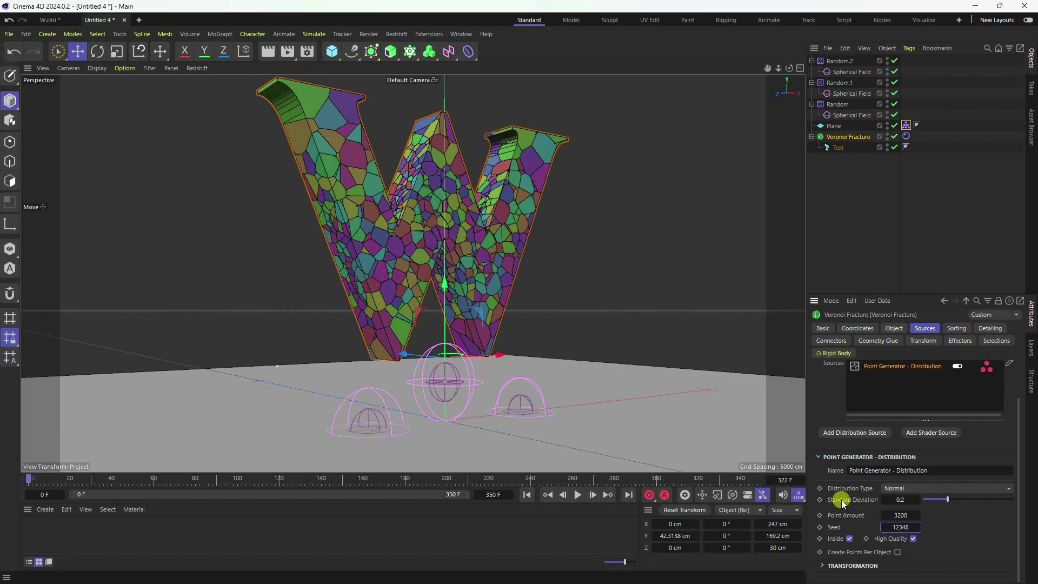
pyautogui.click(902, 497)
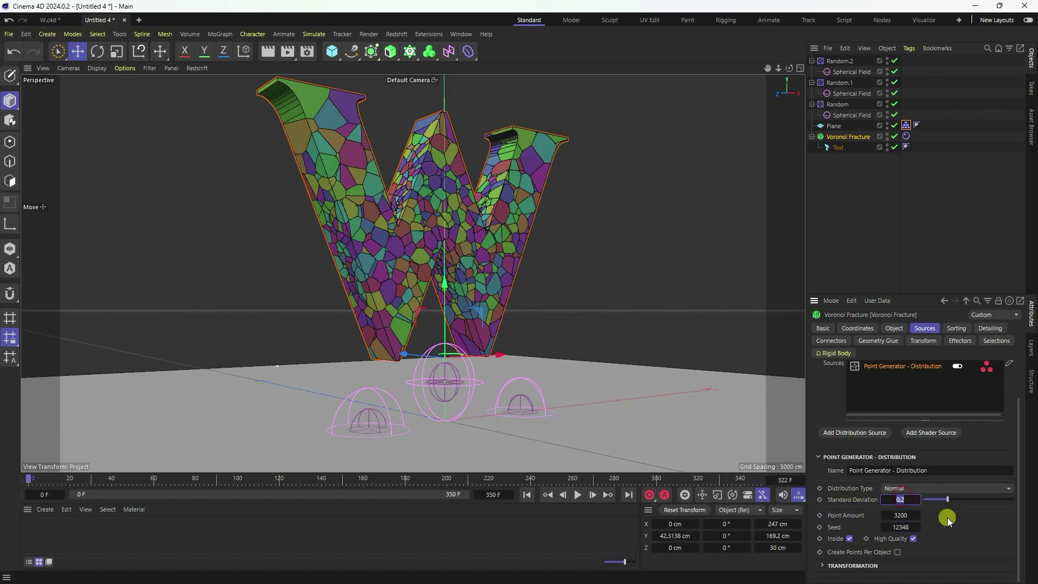
pyautogui.write('0.22')
pyautogui.press('Return')
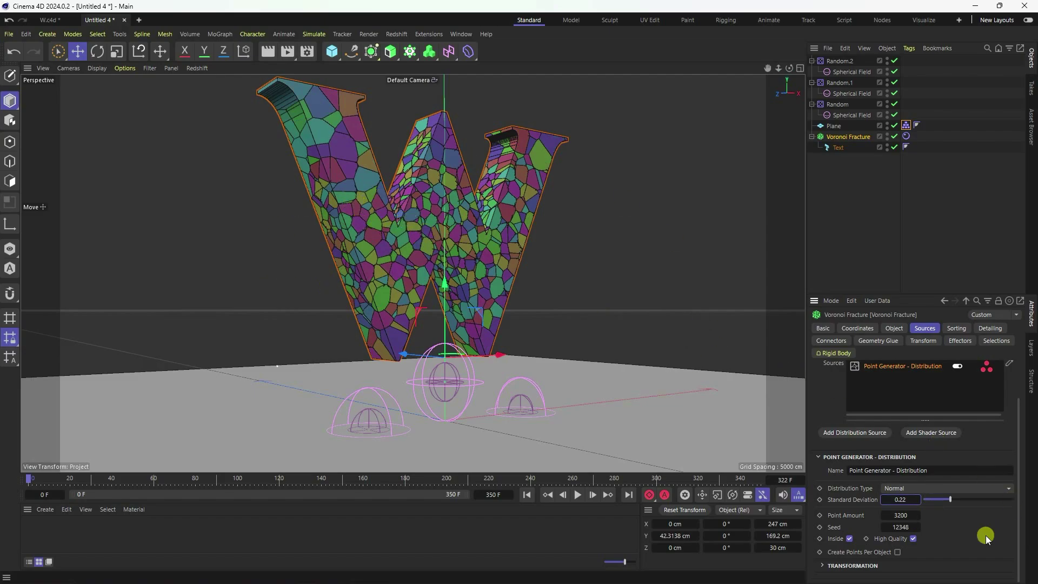
# Cache the scene again from the Rigid Body tag, play back the collapse and return to frame 0.
pyautogui.click(907, 136)
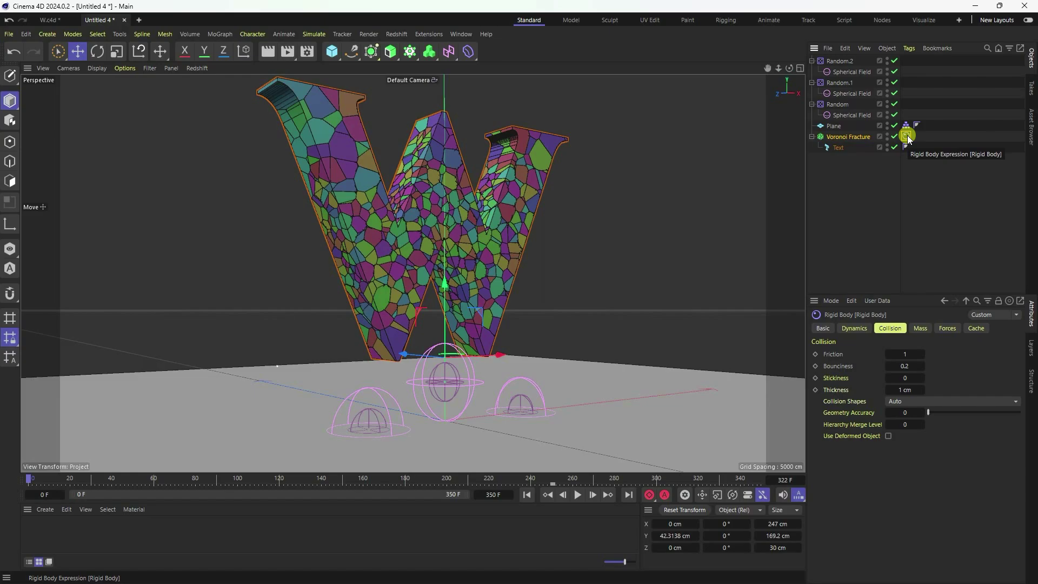
pyautogui.click(979, 328)
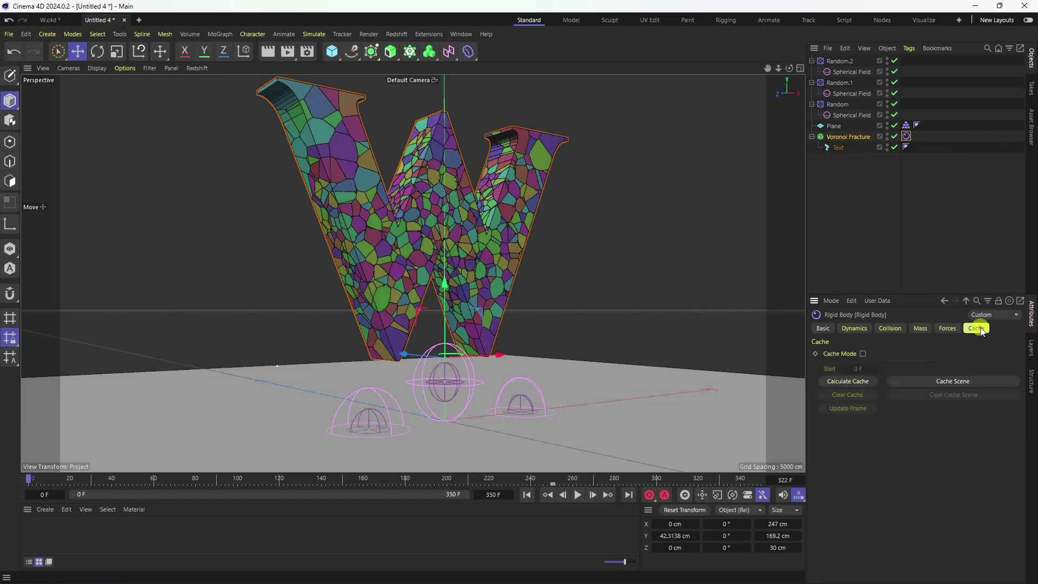
pyautogui.click(937, 381)
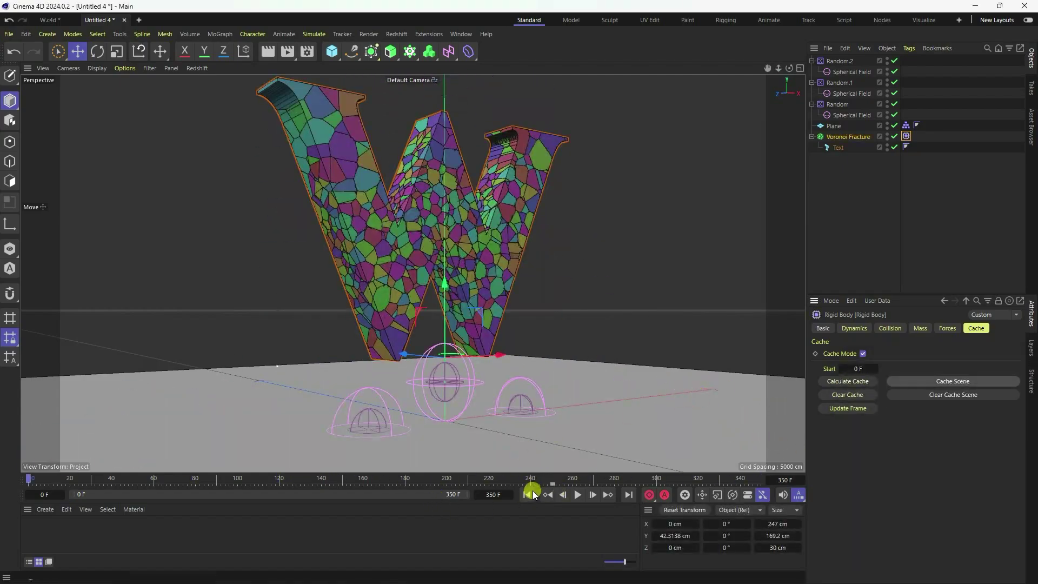
pyautogui.click(578, 495)
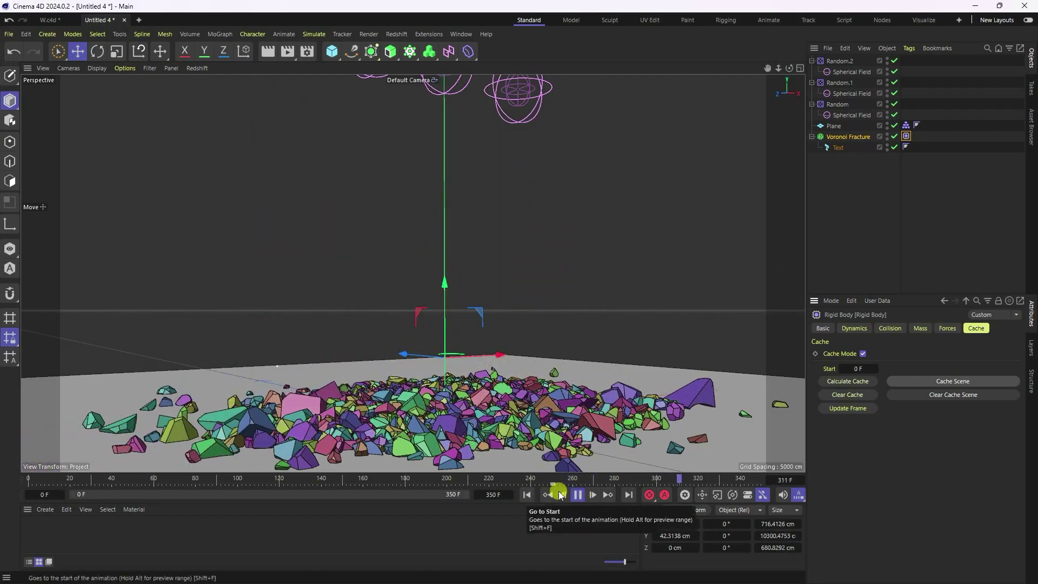
pyautogui.click(528, 494)
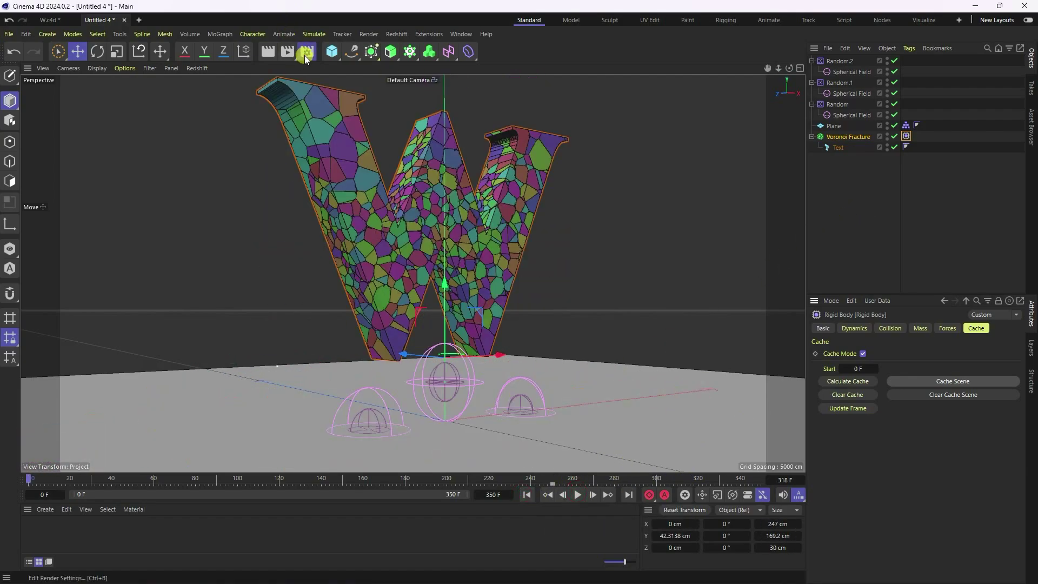
# Switch the renderer to Standard and add the Ambient Occlusion and Global Illumination effects.
pyautogui.click(304, 55)
pyautogui.click(354, 75)
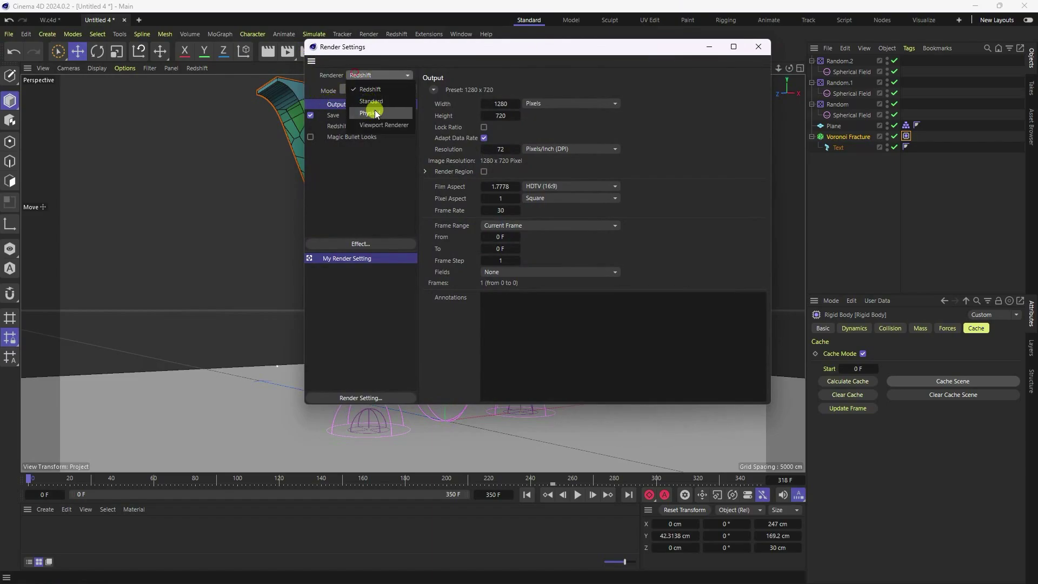
pyautogui.click(370, 101)
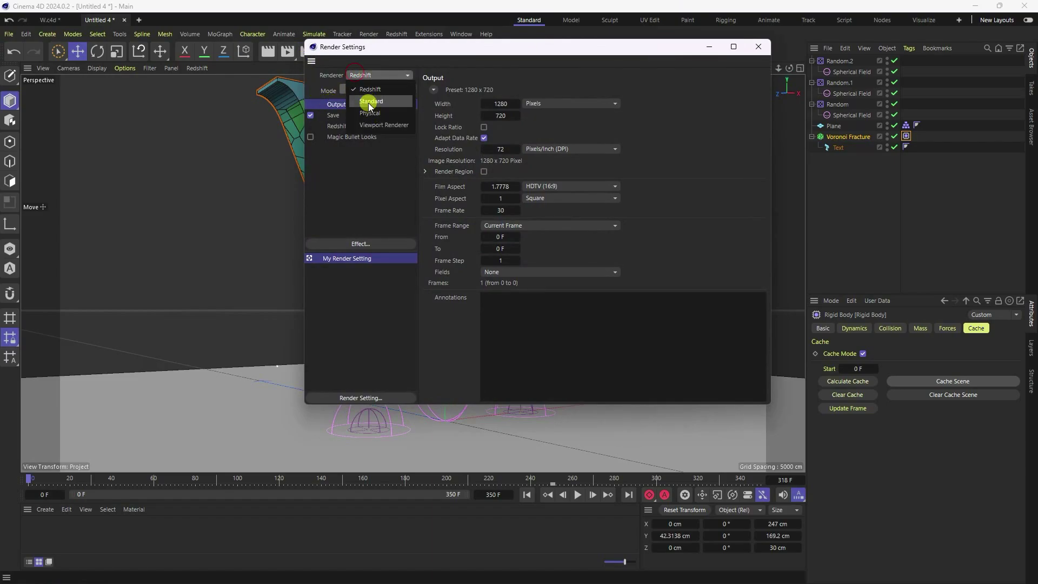
pyautogui.click(331, 236)
pyautogui.click(383, 274)
pyautogui.click(347, 238)
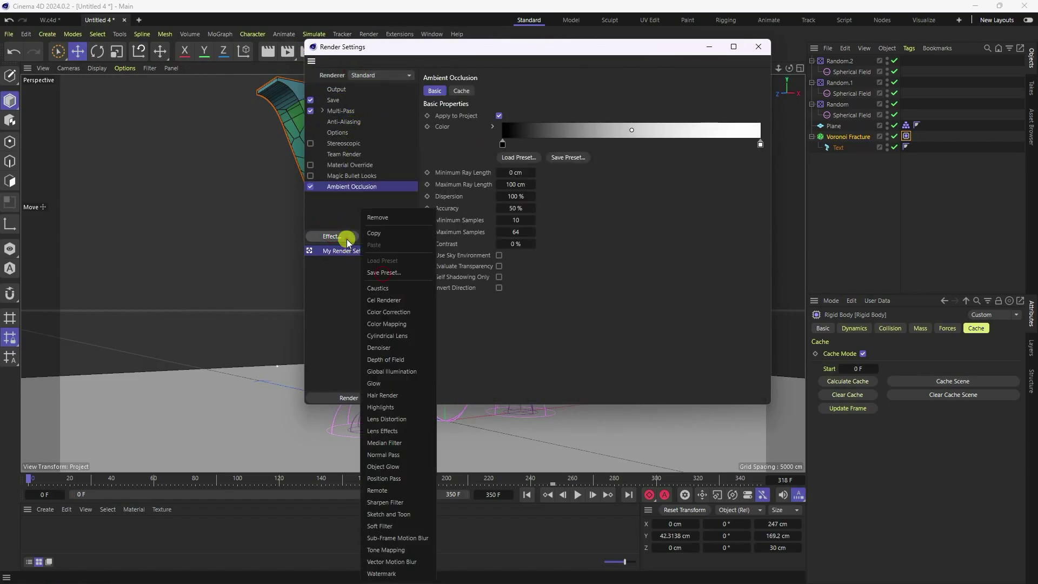
pyautogui.click(391, 368)
# Set the render Anti-Aliasing to Best and close the render settings.
pyautogui.click(341, 122)
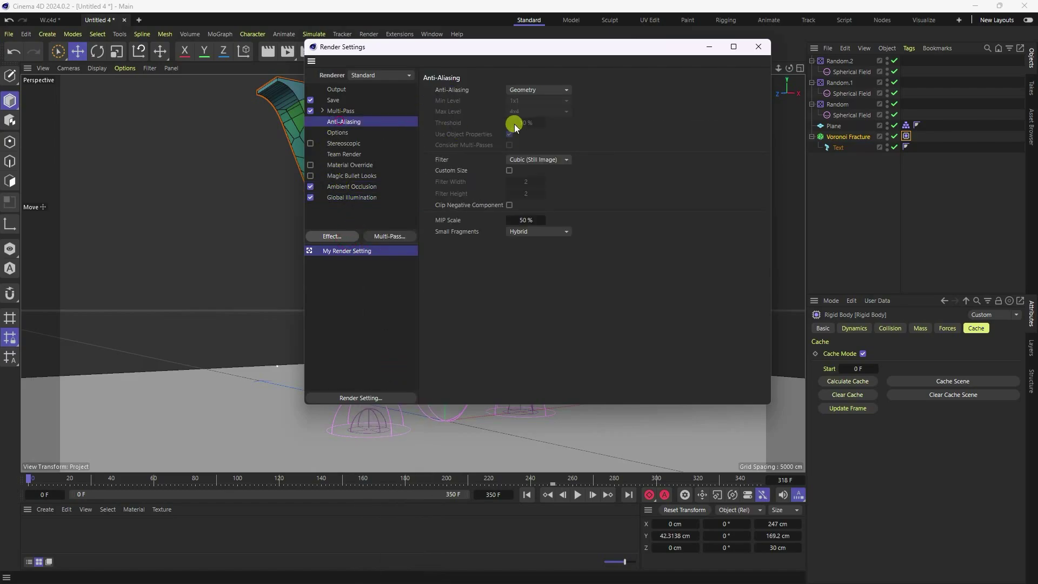
pyautogui.click(526, 90)
pyautogui.click(528, 124)
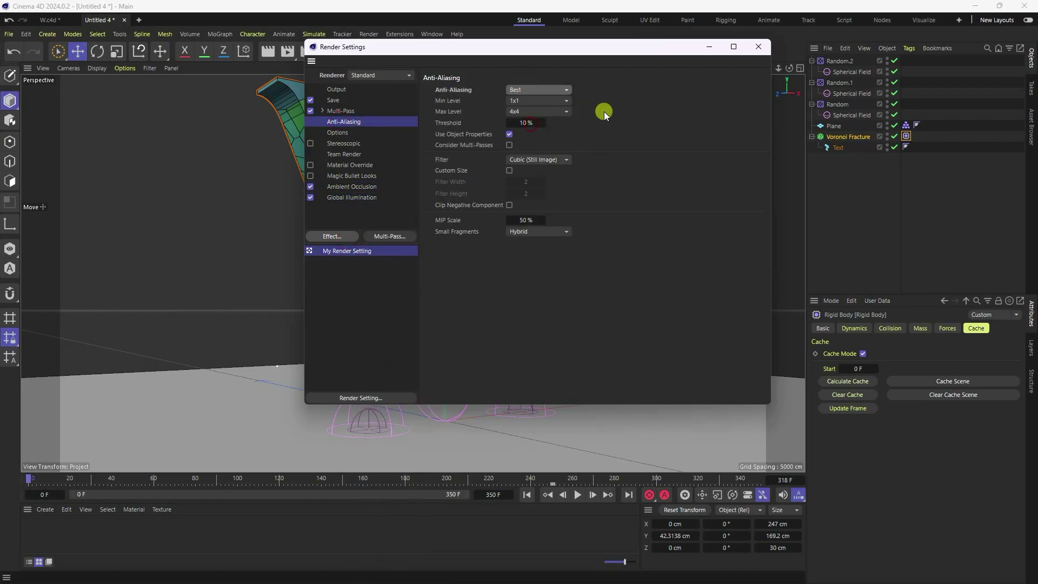
pyautogui.click(759, 46)
# Add a standard camera, look through it and pull it back slightly to frame the whole W.
pyautogui.moveTo(509, 54); pyautogui.dragTo(542, 67)
pyautogui.click(894, 61)
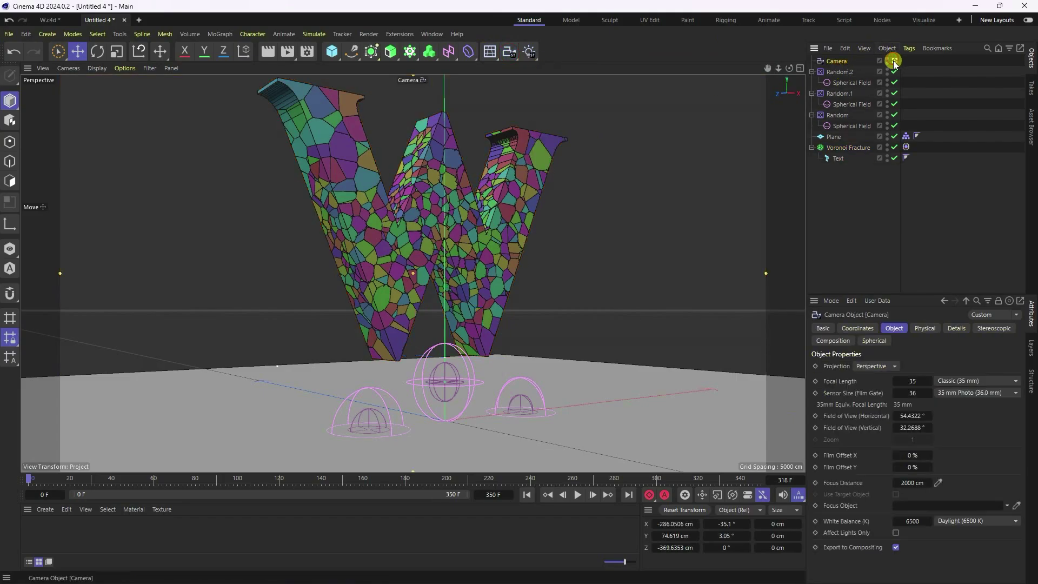
pyautogui.scroll(-2, 427, 205)
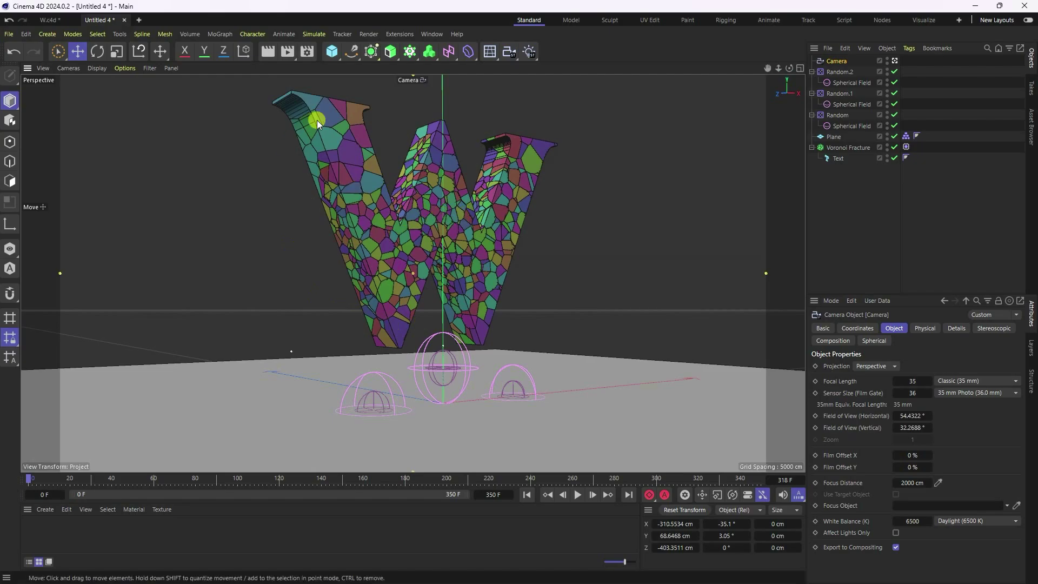
# Add a Protection tag to the camera to lock its position, rotation and scale.
pyautogui.rightClick(837, 62)
pyautogui.moveTo(877, 212)
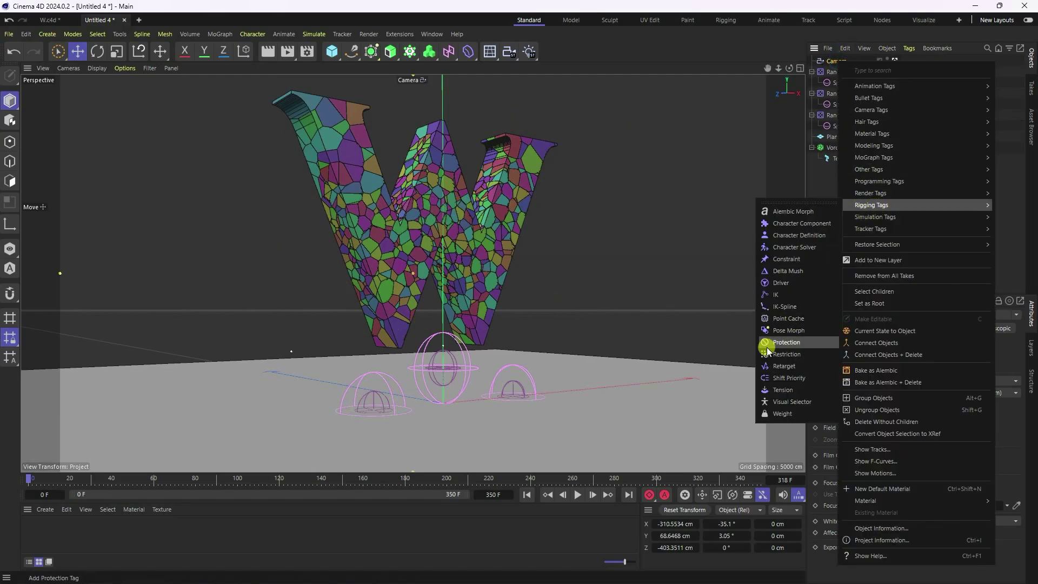
pyautogui.click(797, 345)
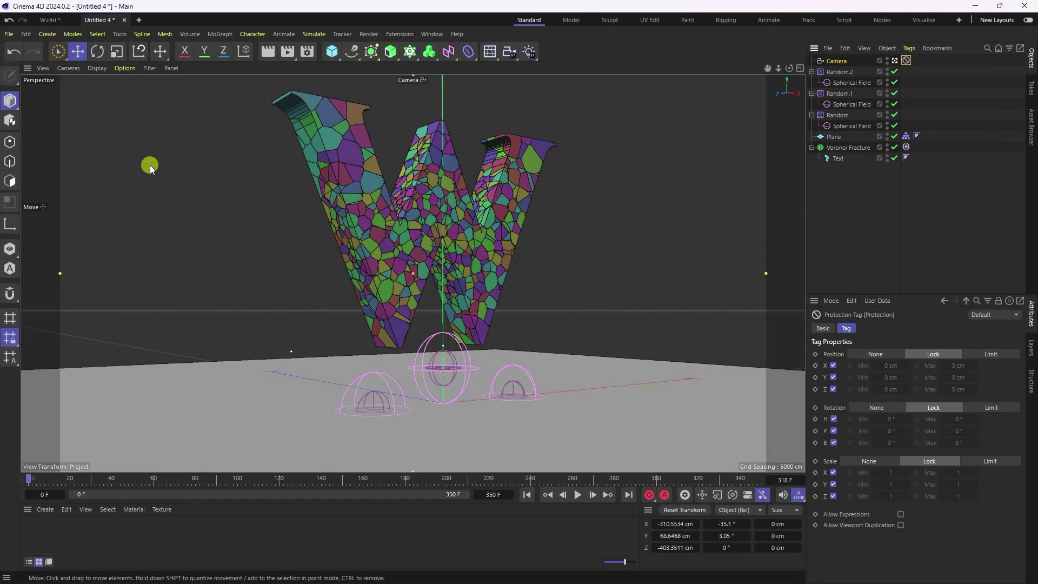
# Load the MercyMat material library from the Cinema 4d studio lights & Materials folder inside C4D Voronoi Text.
pyautogui.click(9, 34)
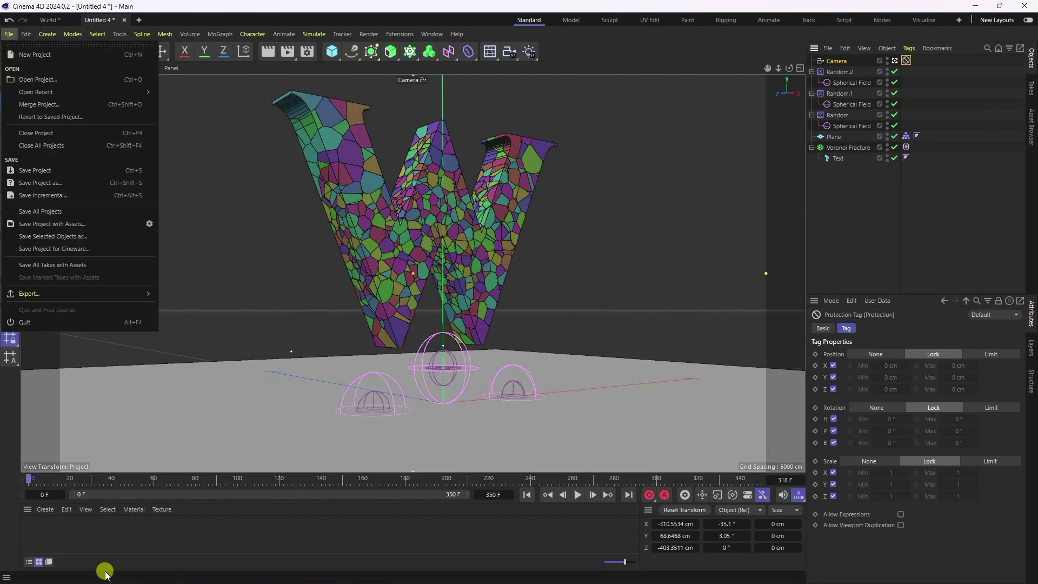
pyautogui.click(49, 518)
pyautogui.rightClick(43, 512)
pyautogui.click(59, 467)
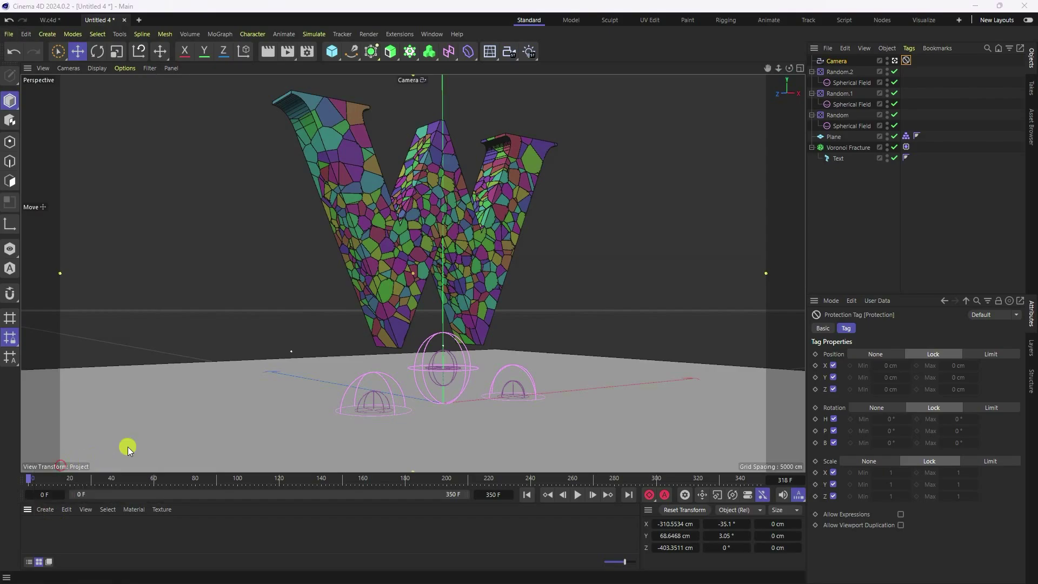
pyautogui.click(45, 118)
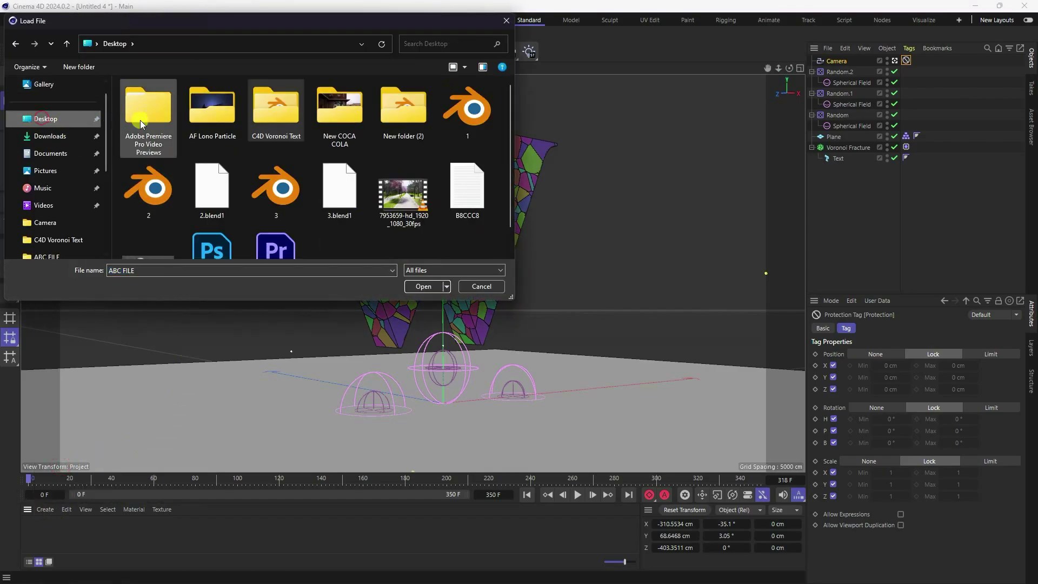
pyautogui.doubleClick(299, 104)
pyautogui.doubleClick(320, 124)
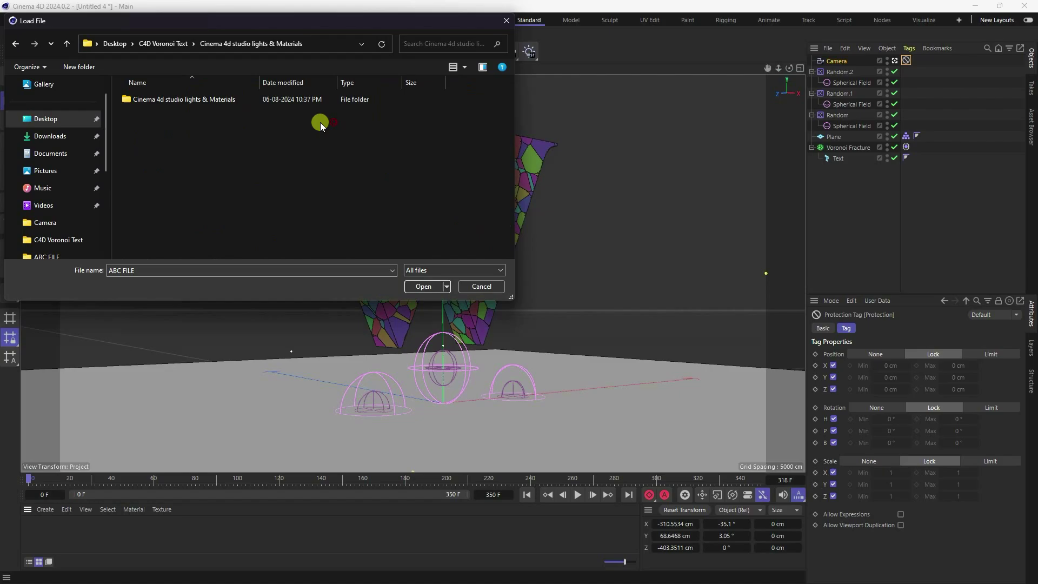
pyautogui.doubleClick(162, 99)
pyautogui.click(153, 117)
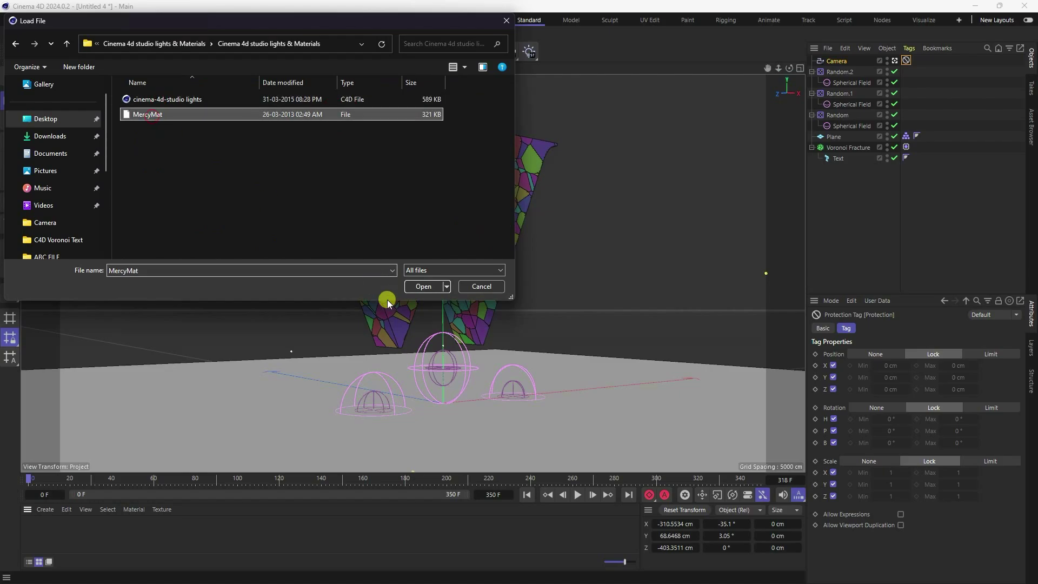
pyautogui.click(423, 286)
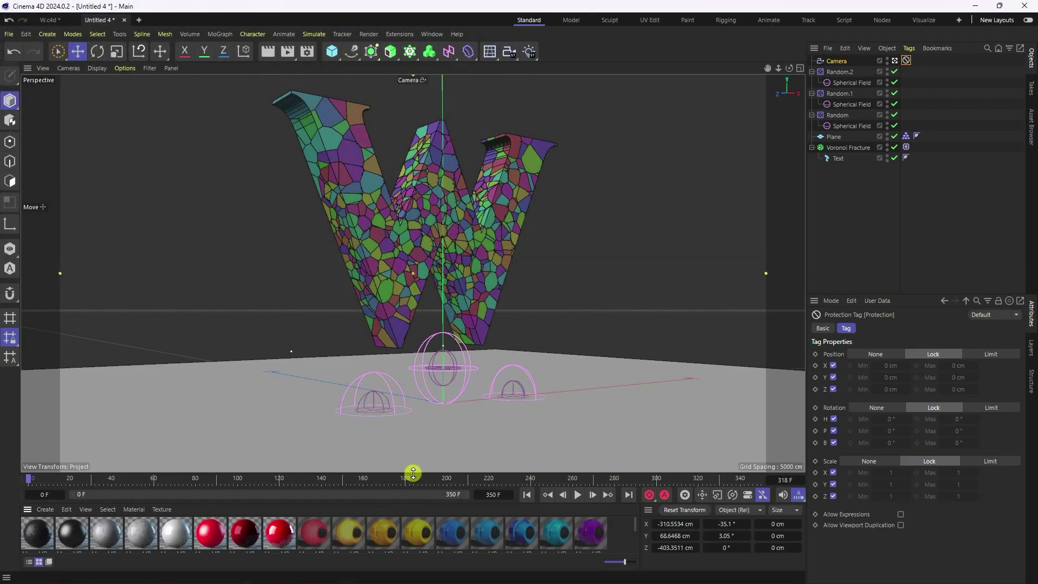
# Apply the glossy yellow and red MercyMP materials to the Voronoi Fracture and turn off Colorize Fragments.
pyautogui.moveTo(414, 474); pyautogui.dragTo(414, 459)
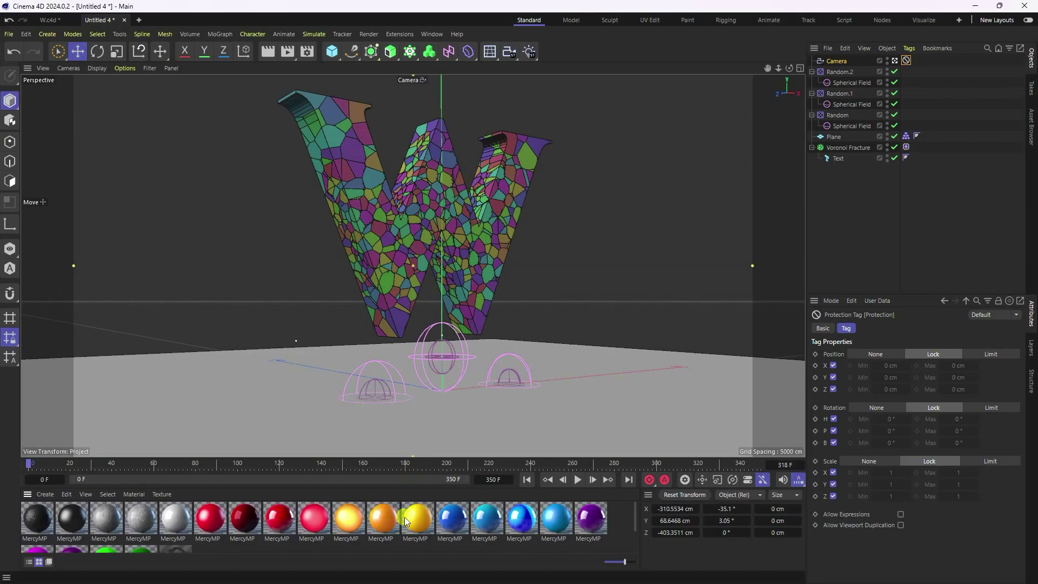
pyautogui.moveTo(414, 517); pyautogui.dragTo(869, 151)
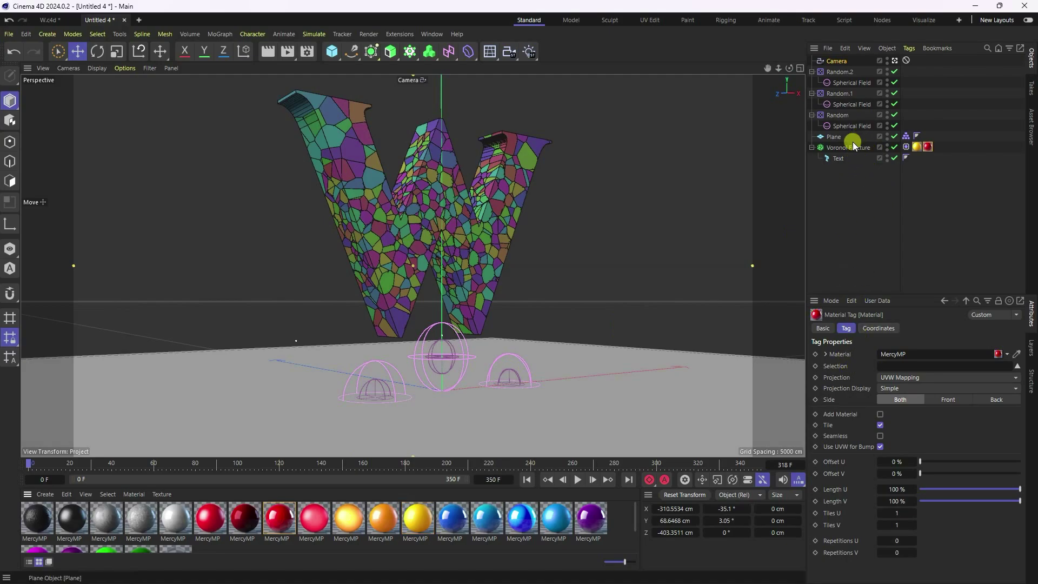
pyautogui.click(852, 149)
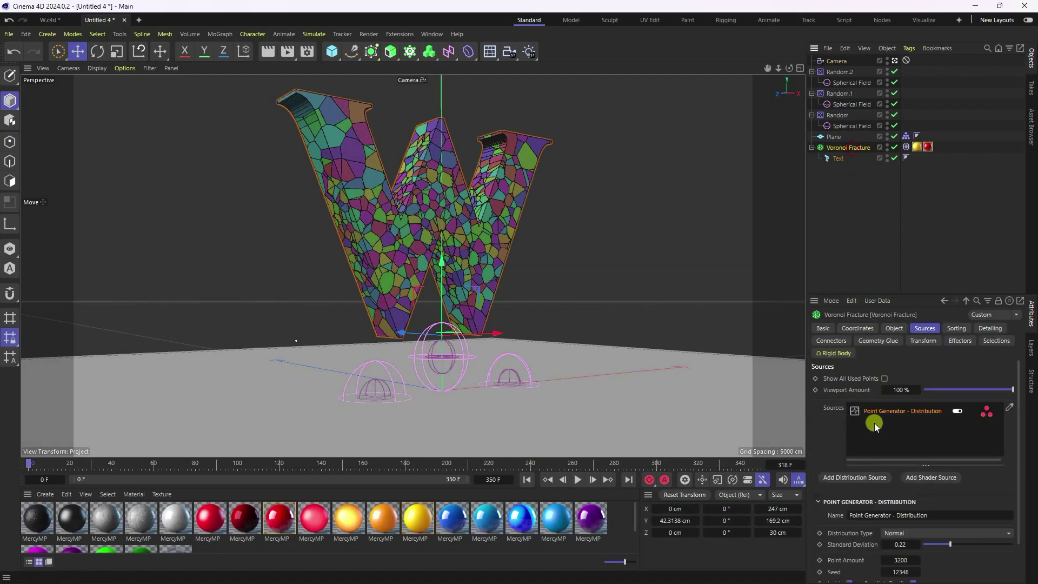
pyautogui.click(895, 329)
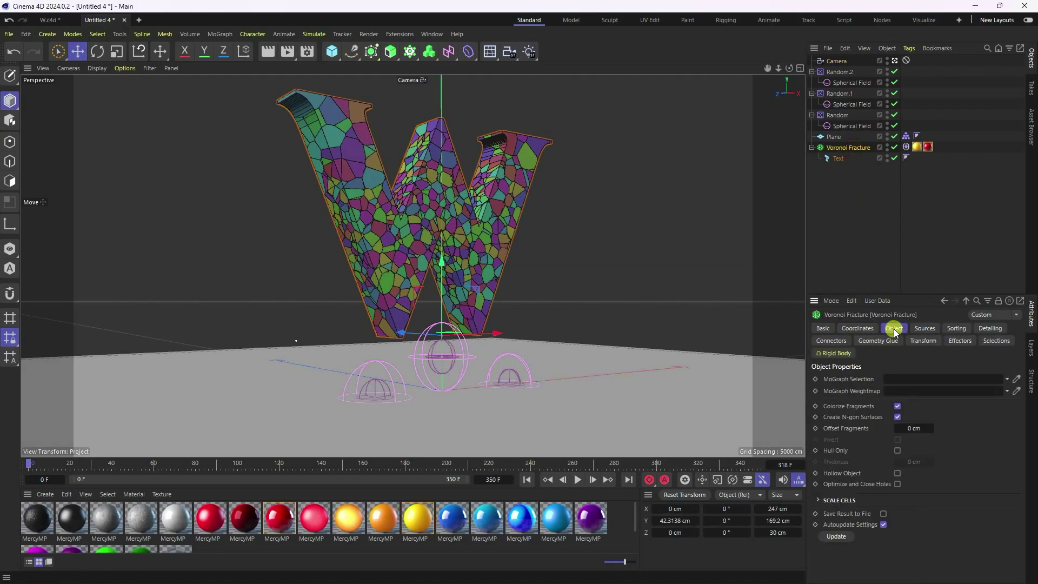
pyautogui.click(897, 405)
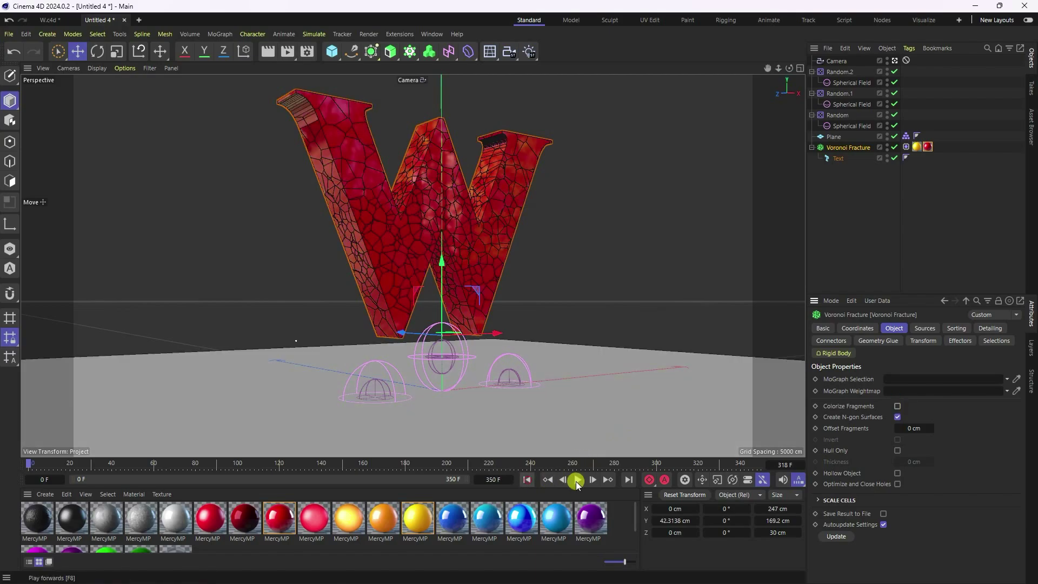
# Play the crumbling animation with the applied materials and return to frame 0.
pyautogui.click(577, 481)
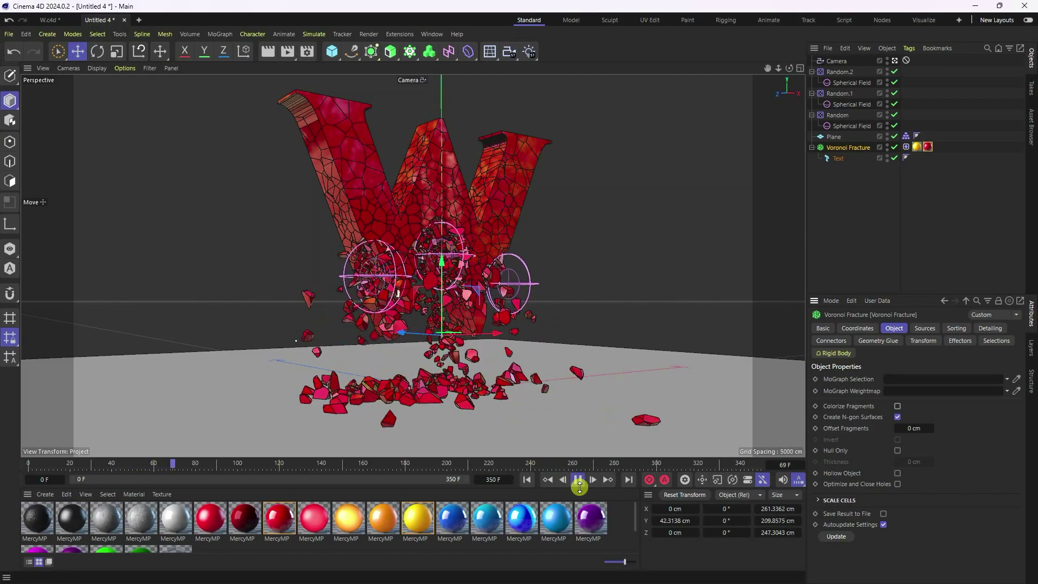
pyautogui.click(579, 480)
pyautogui.click(527, 480)
# Enable the Inside Faces and Outside Faces selections on the Voronoi Fracture and play the animation to about frame 41.
pyautogui.click(996, 340)
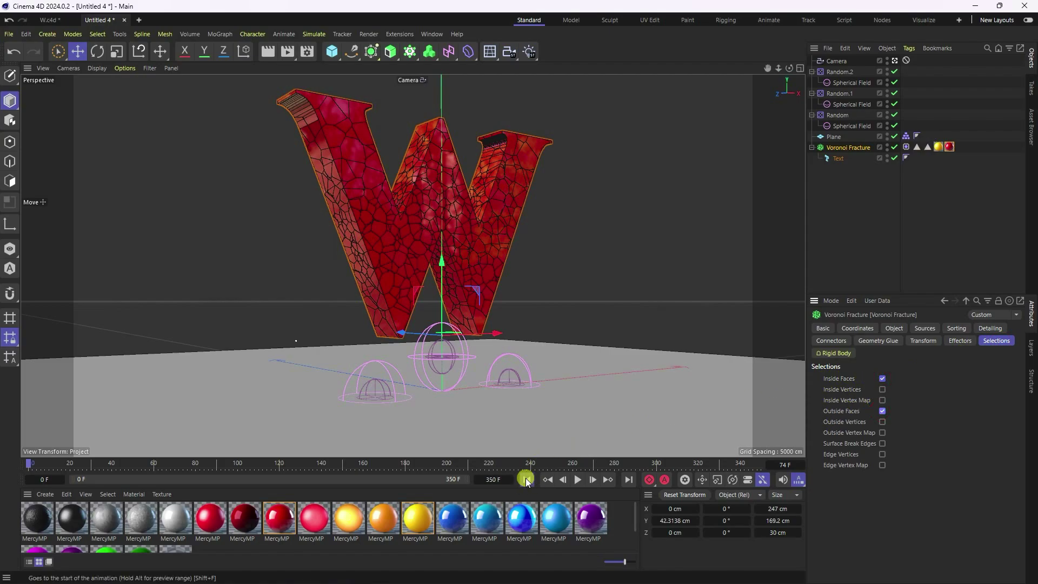
pyautogui.click(578, 480)
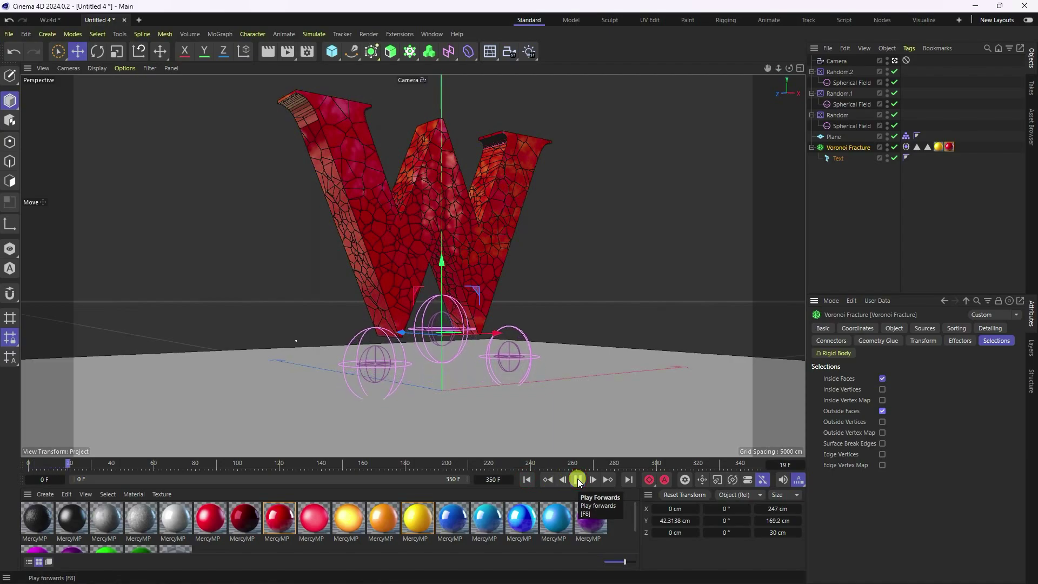
pyautogui.click(578, 479)
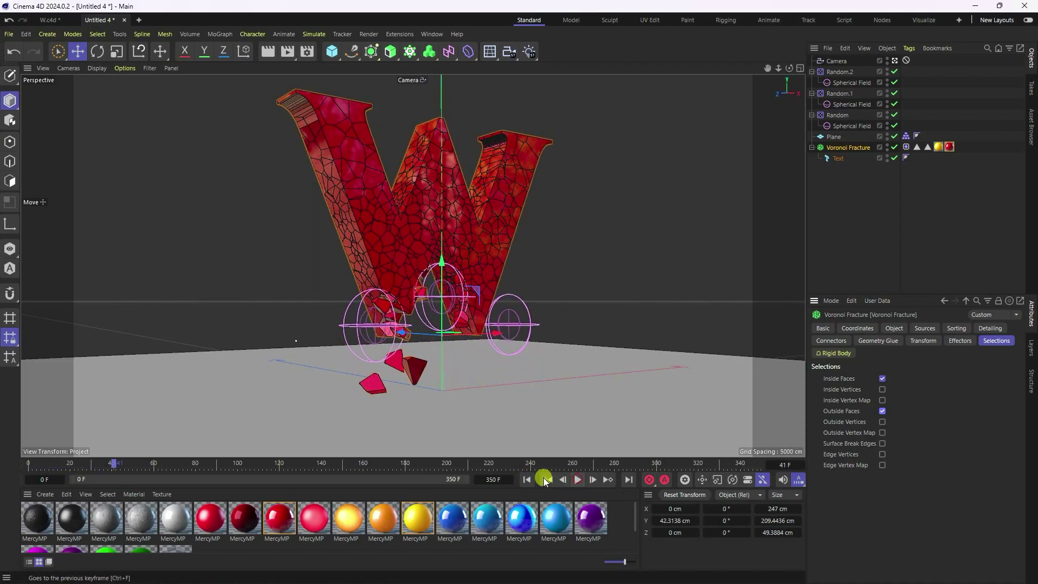
# Restrict the Voronoi Fracture's red material to the polygon selection named Material.
pyautogui.click(928, 148)
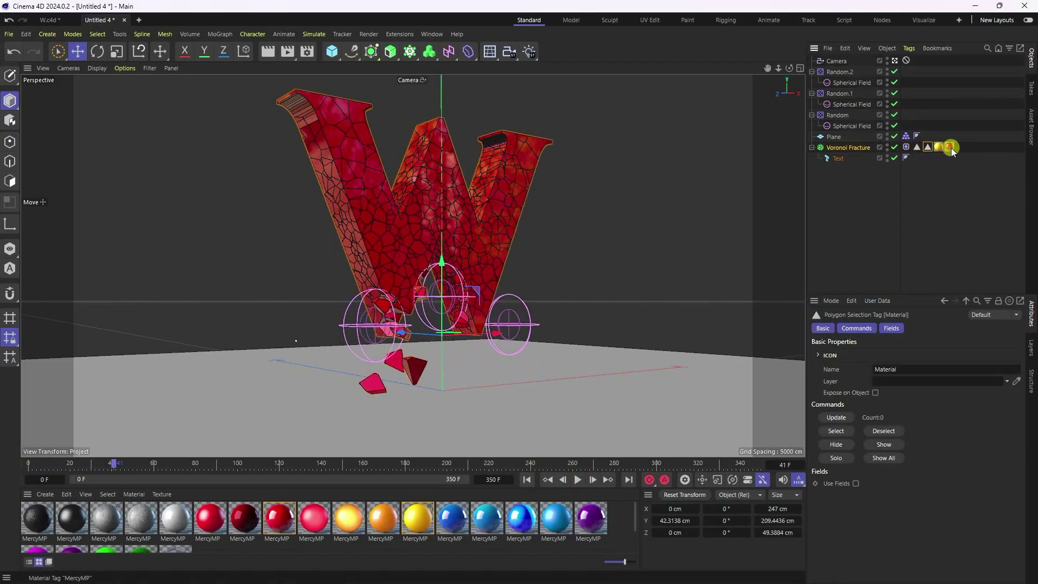
pyautogui.click(949, 147)
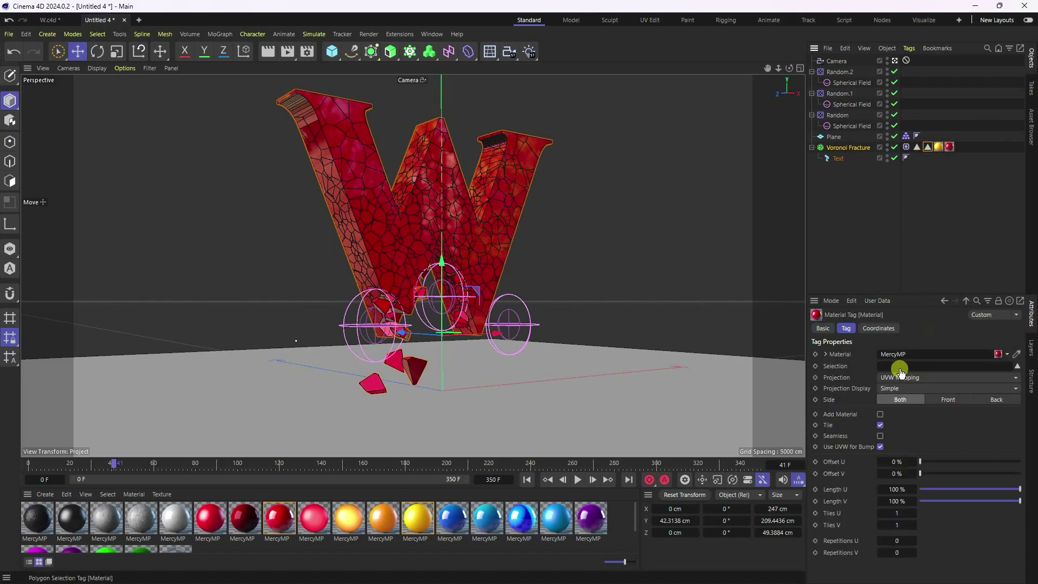
pyautogui.moveTo(900, 372); pyautogui.dragTo(898, 368)
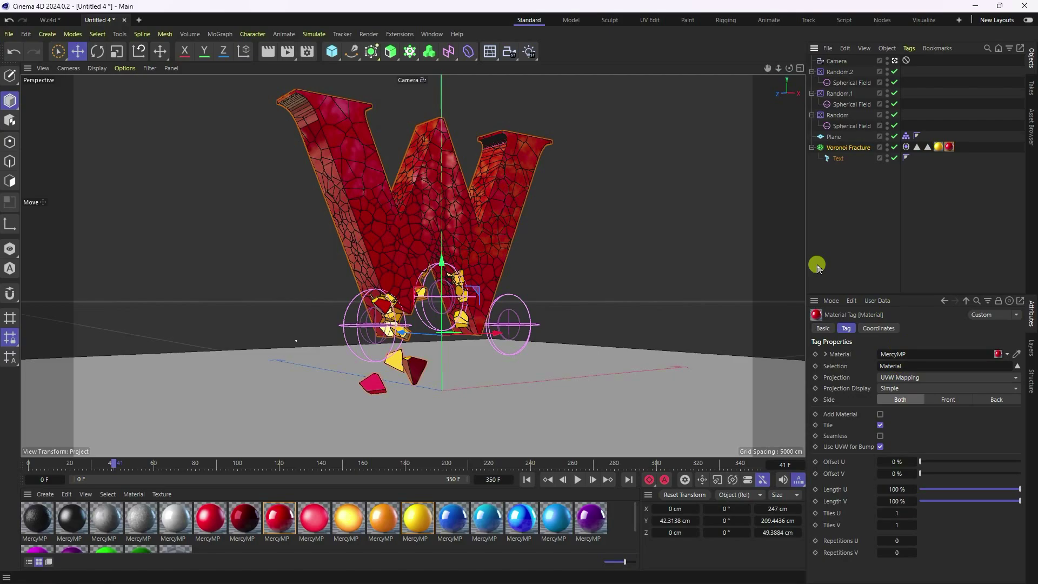
# Restrict the yellow material to the Inside Faces selection and play the crumbling animation from frame 0.
pyautogui.click(523, 480)
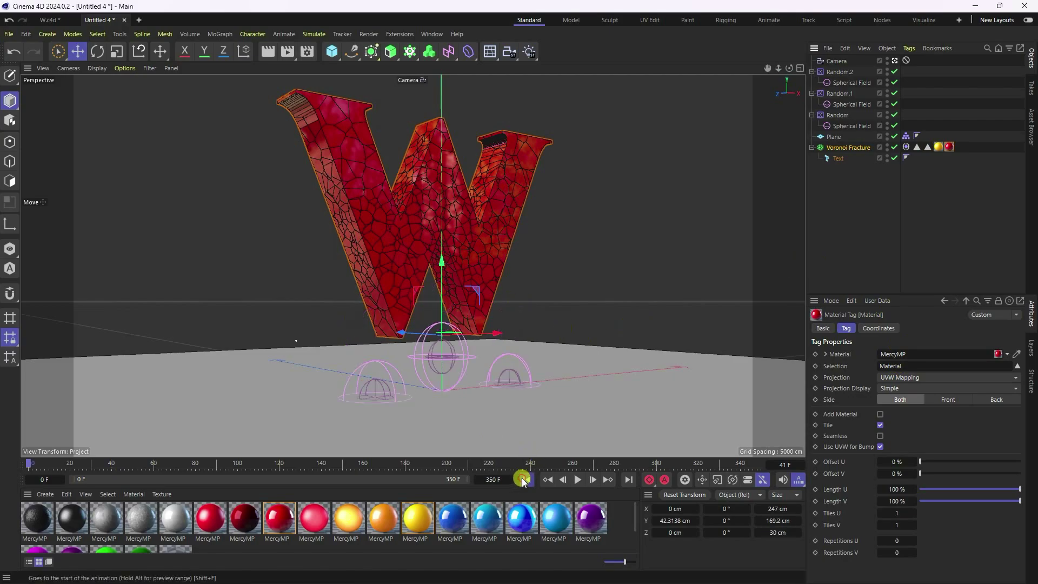
pyautogui.click(928, 147)
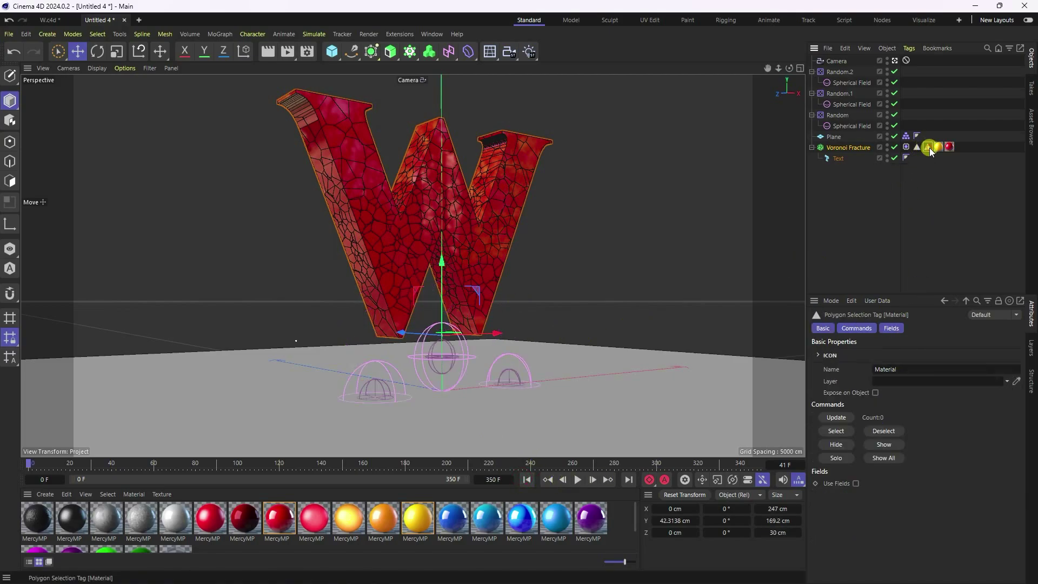
pyautogui.click(939, 148)
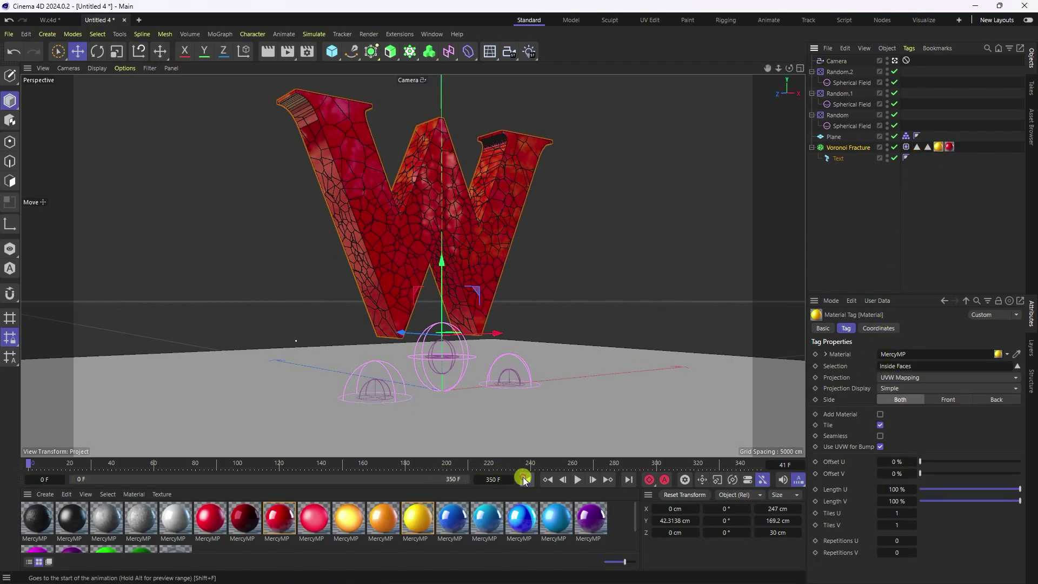
pyautogui.click(576, 481)
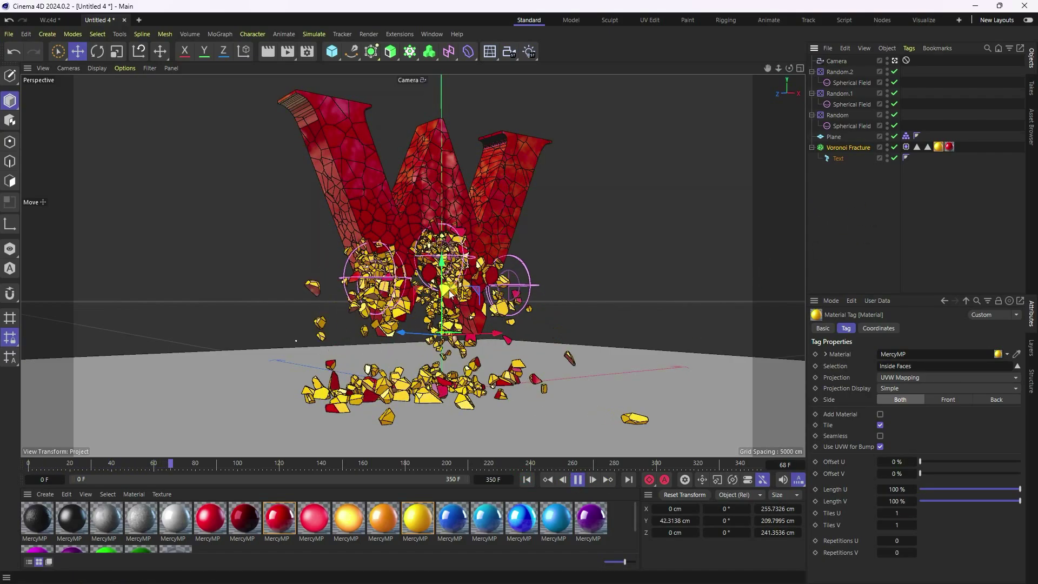
pyautogui.click(42, 29)
# Merge the cinema-4d-studio lights project into the scene.
pyautogui.click(10, 34)
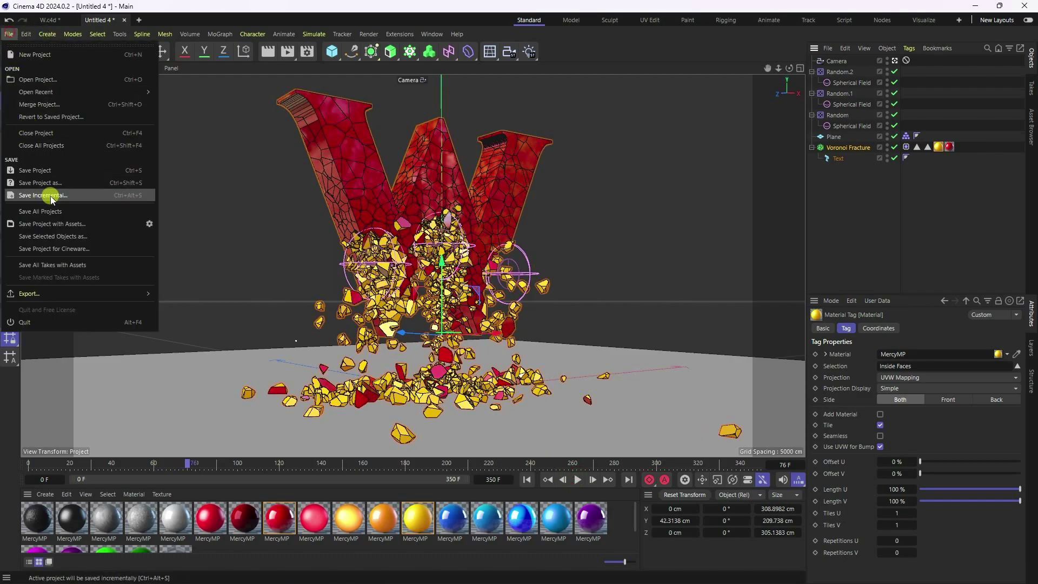
pyautogui.click(41, 103)
pyautogui.doubleClick(167, 99)
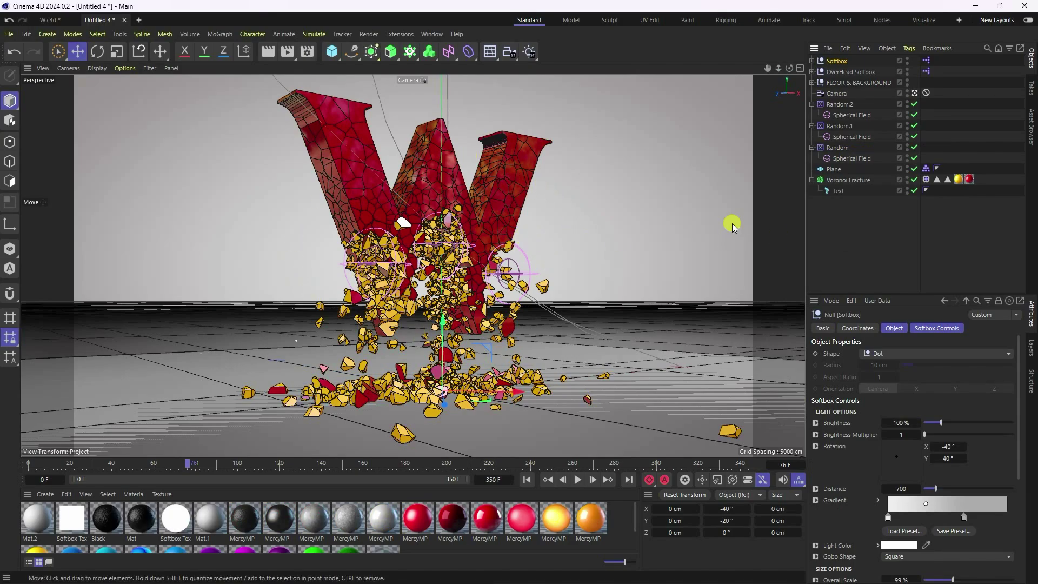
# Move the OverHead Softbox along X to about 11 cm, above the W, and look through the scene camera again.
pyautogui.click(914, 95)
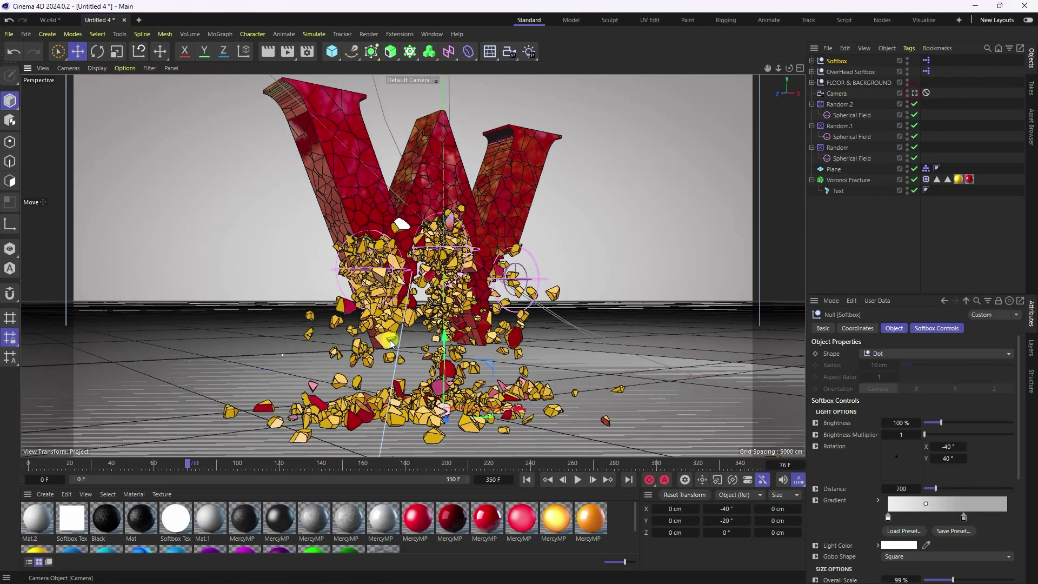
pyautogui.scroll(5, 400, 355)
pyautogui.scroll(-6, 401, 351)
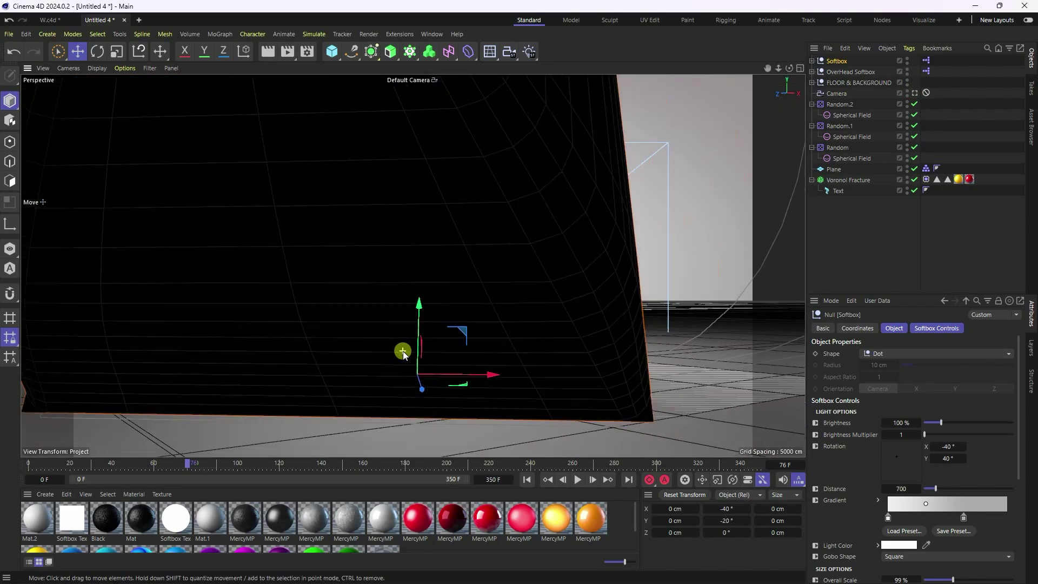
pyautogui.scroll(-3, 400, 352)
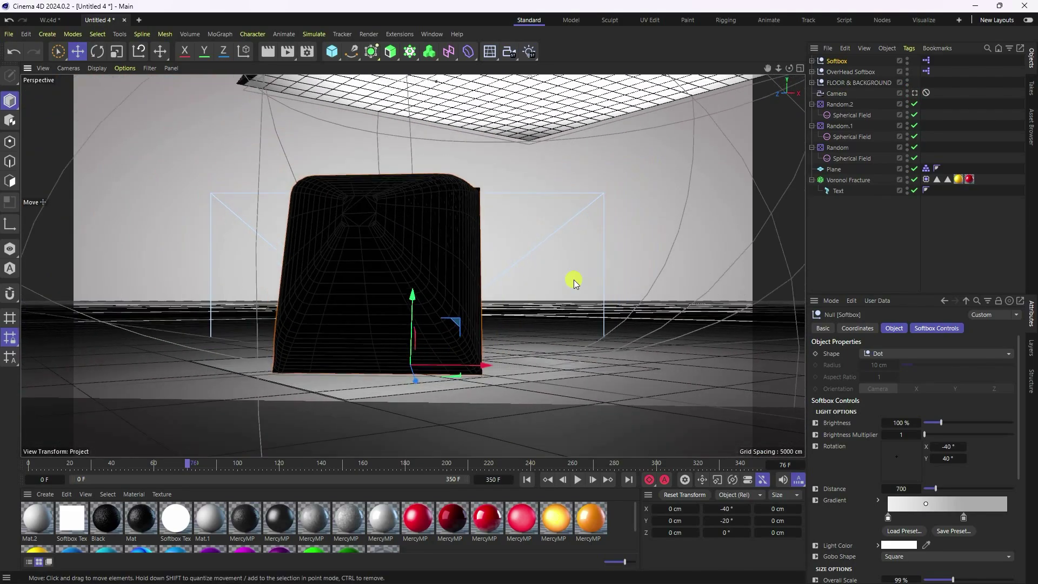
pyautogui.click(841, 73)
pyautogui.middleClick(556, 262)
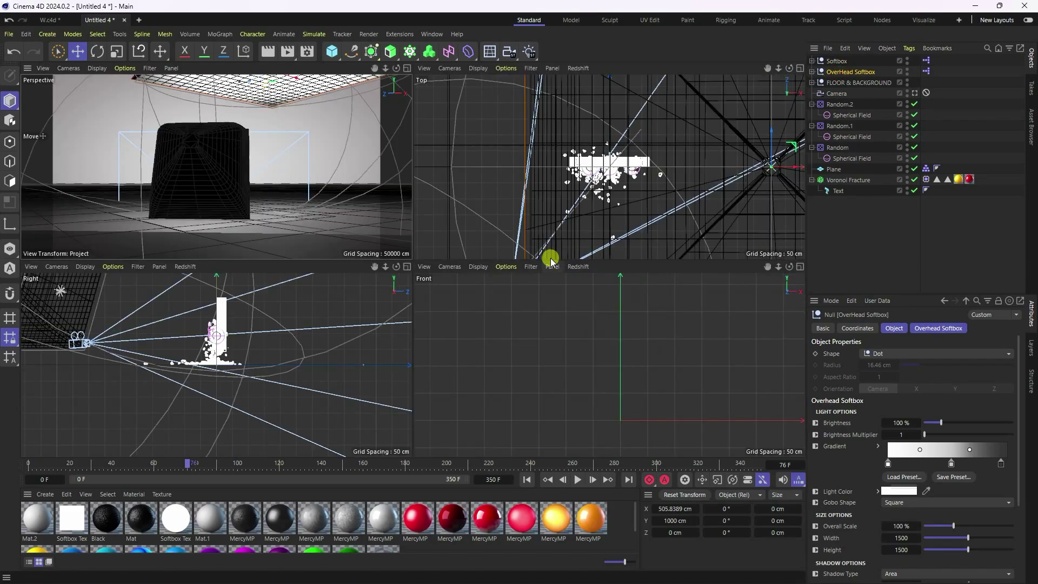
pyautogui.middleClick(563, 217)
pyautogui.scroll(-5, 549, 243)
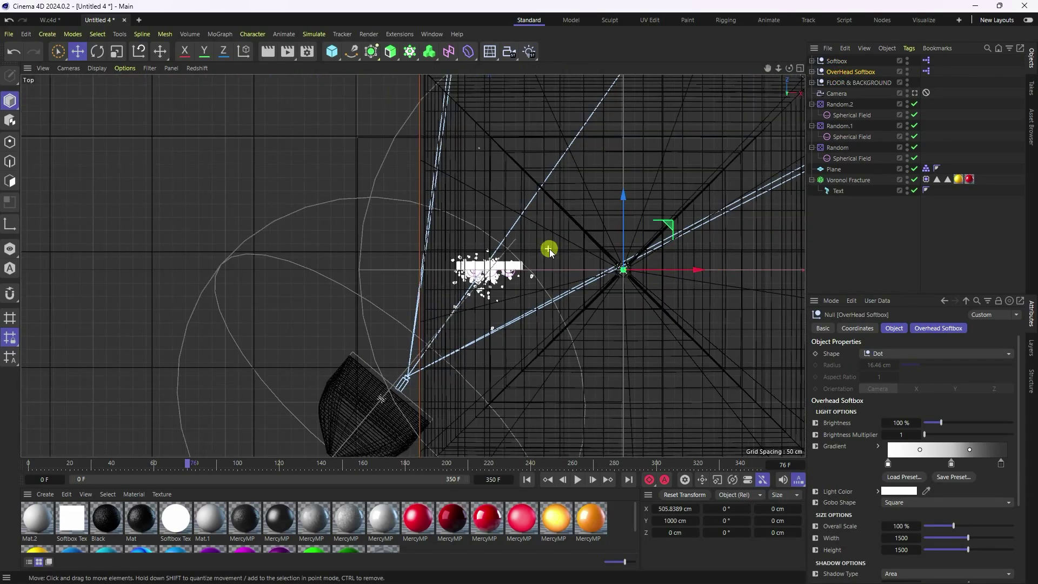
pyautogui.moveTo(665, 267); pyautogui.dragTo(564, 275)
pyautogui.middleClick(556, 275)
pyautogui.middleClick(281, 196)
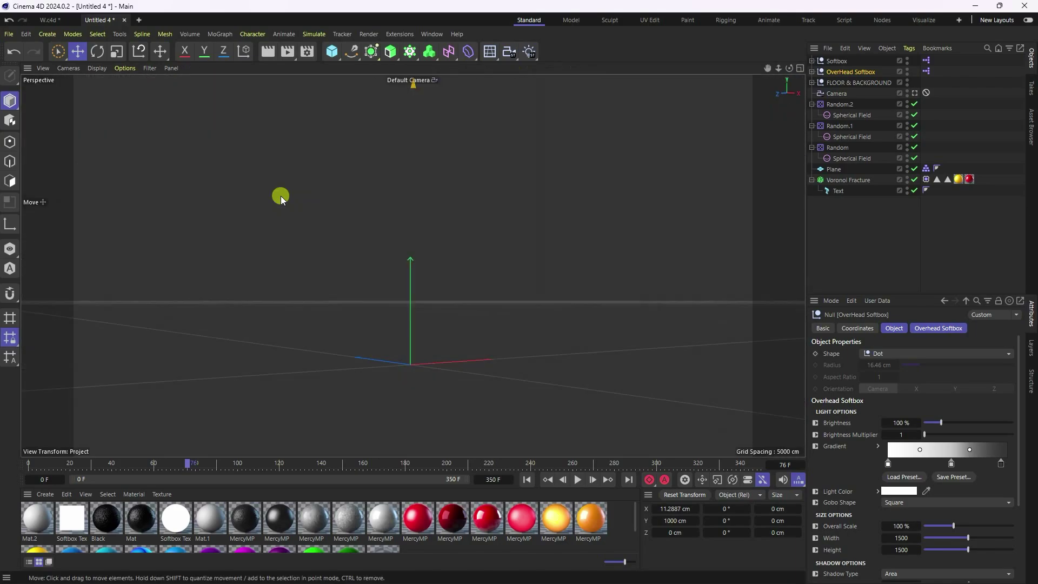
pyautogui.press('0')
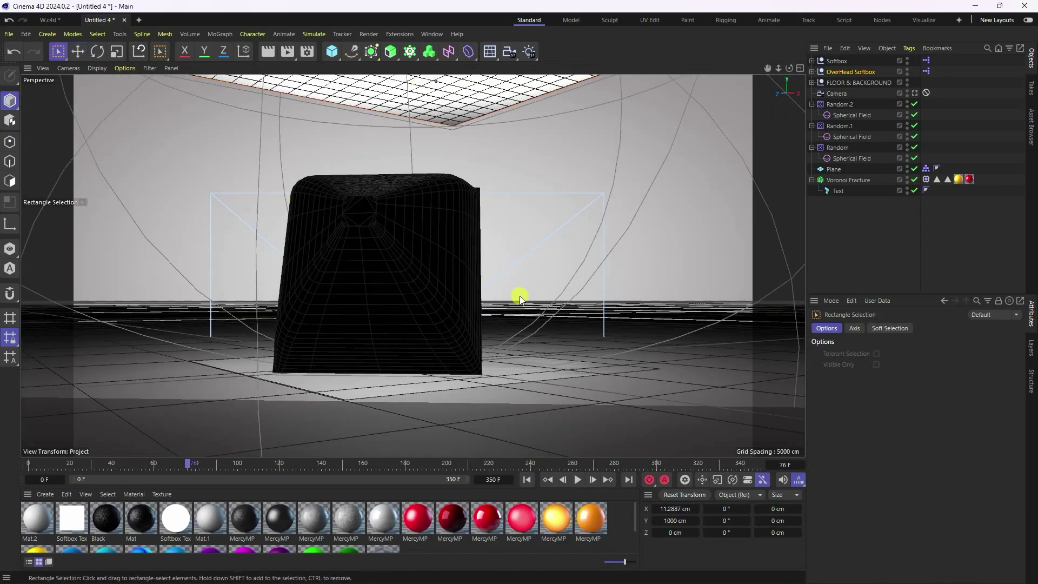
pyautogui.click(915, 93)
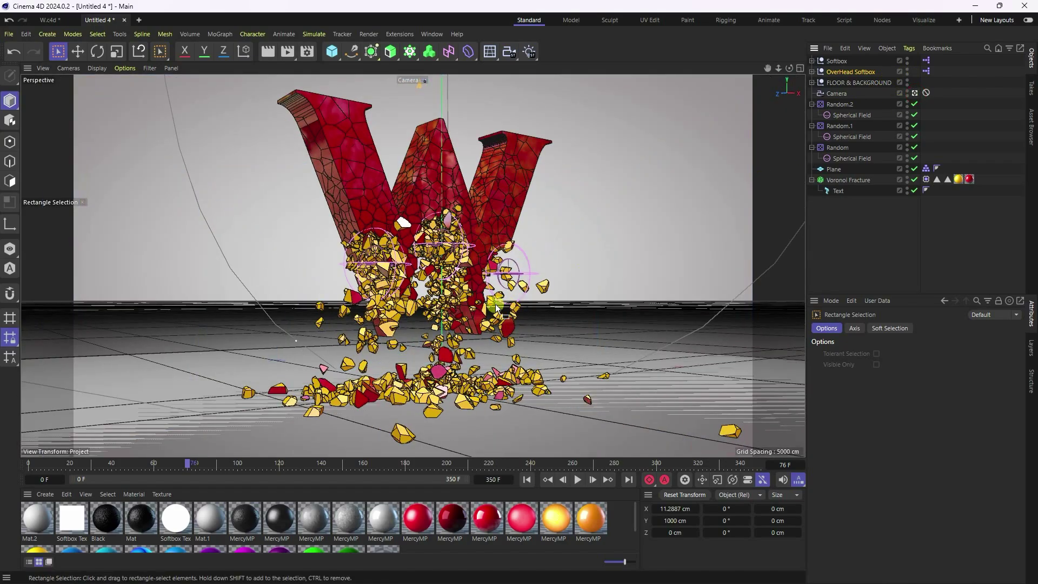
# Raise the FLOOR & BACKGROUND group along Y to about 1.5 cm, near the base of the fallen fragments.
pyautogui.middleClick(455, 327)
pyautogui.middleClick(452, 334)
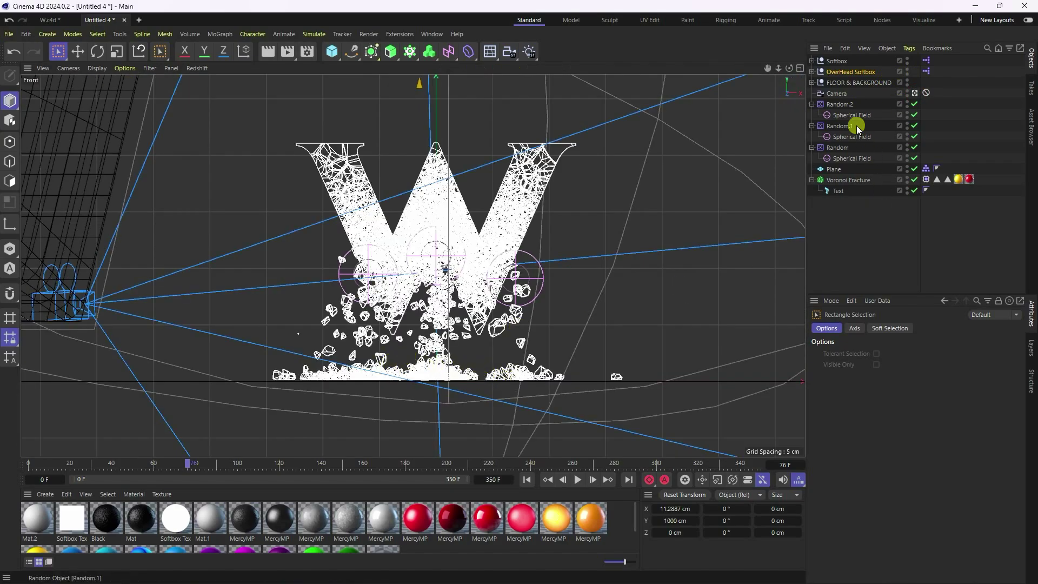
pyautogui.click(847, 83)
pyautogui.scroll(10, 361, 405)
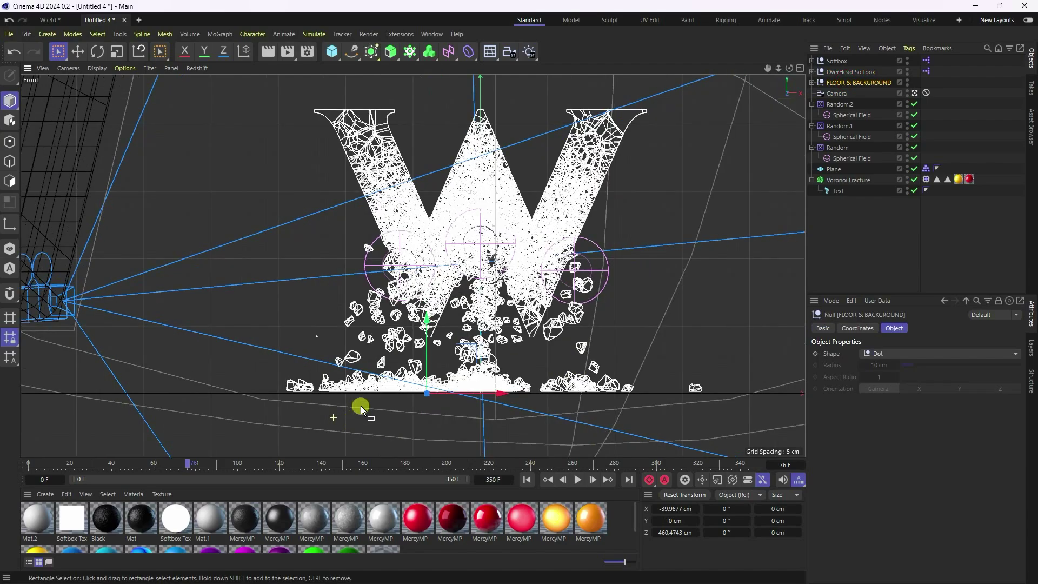
pyautogui.scroll(5, 485, 355)
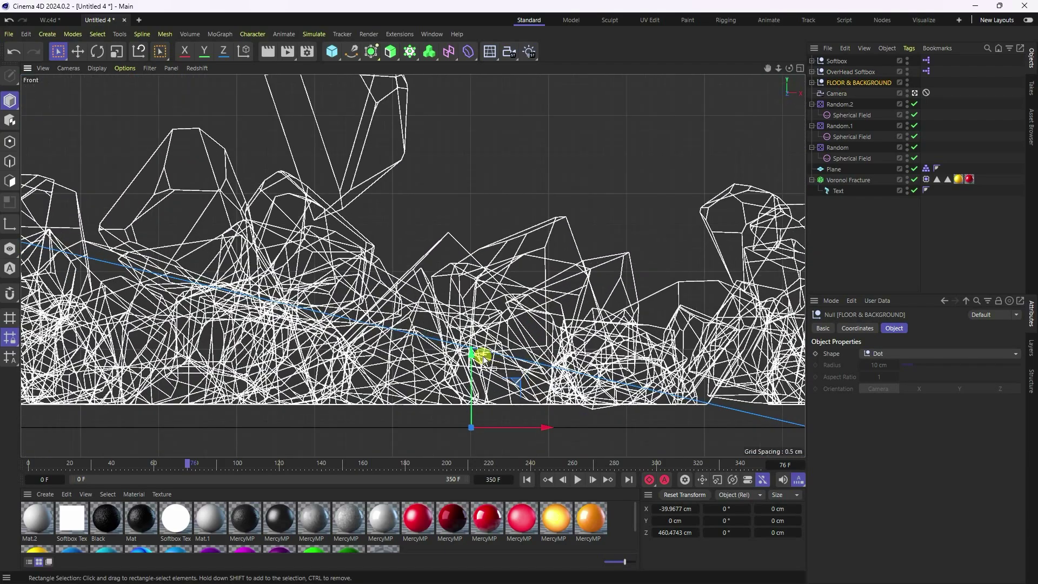
pyautogui.moveTo(469, 356); pyautogui.dragTo(482, 332)
pyautogui.middleClick(464, 336)
pyautogui.middleClick(306, 220)
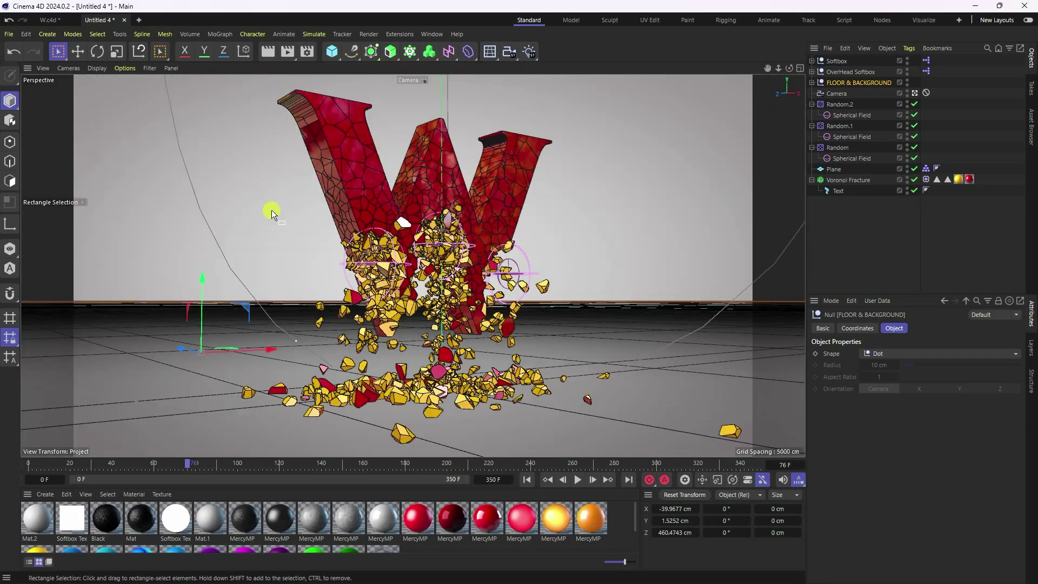
# Rewind the animation to frame 0 and start rendering it in the Picture Viewer, continuing past the missing softbox texture.
pyautogui.click(81, 52)
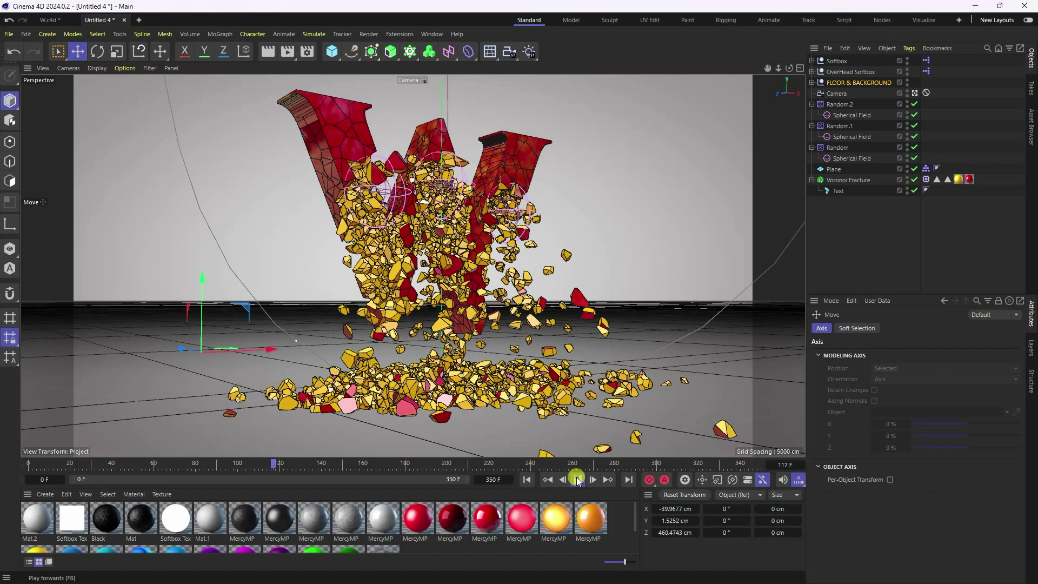
pyautogui.press('F8')
pyautogui.click(527, 479)
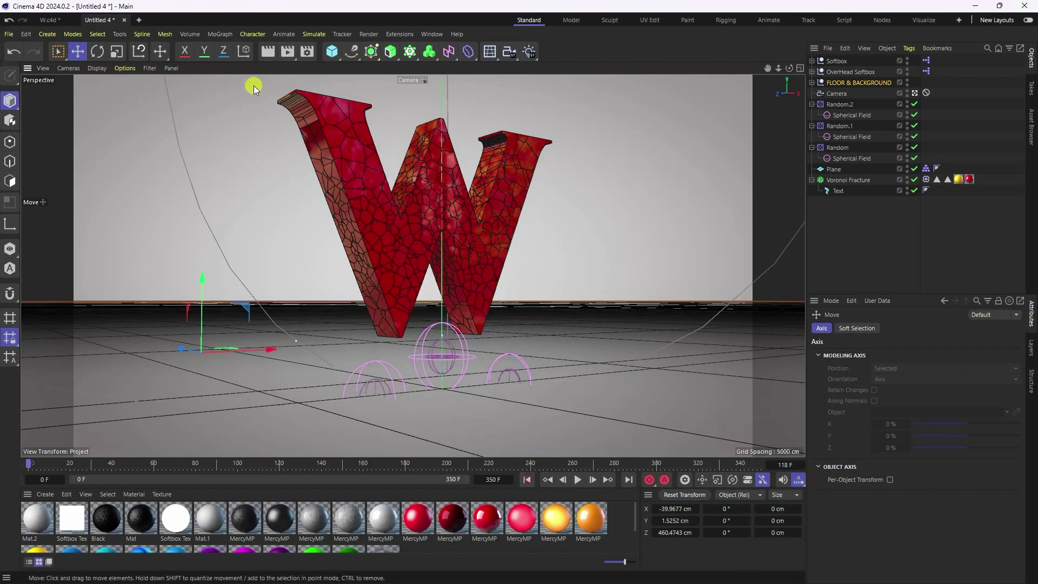
pyautogui.click(287, 51)
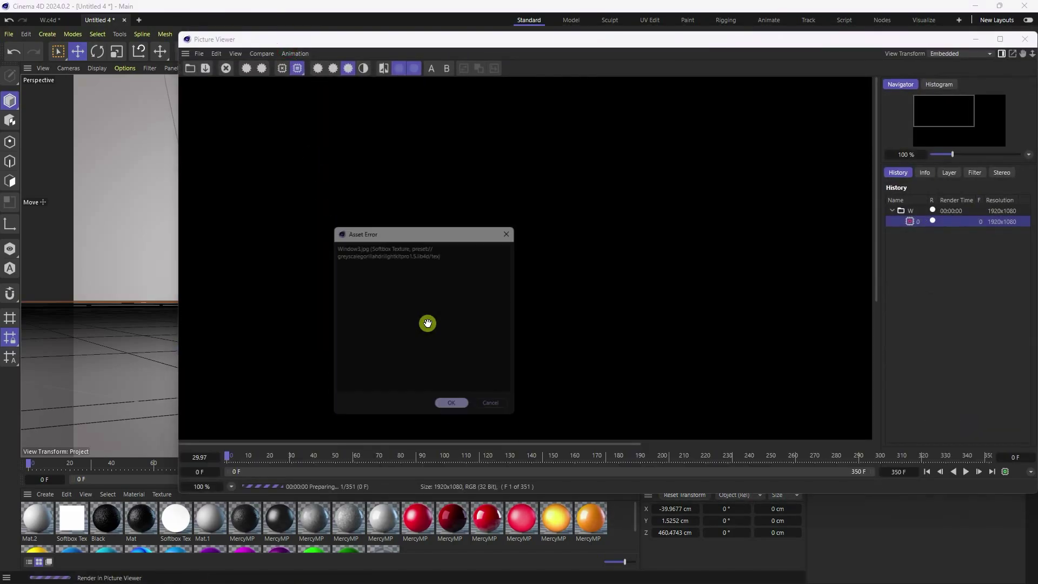
pyautogui.click(460, 412)
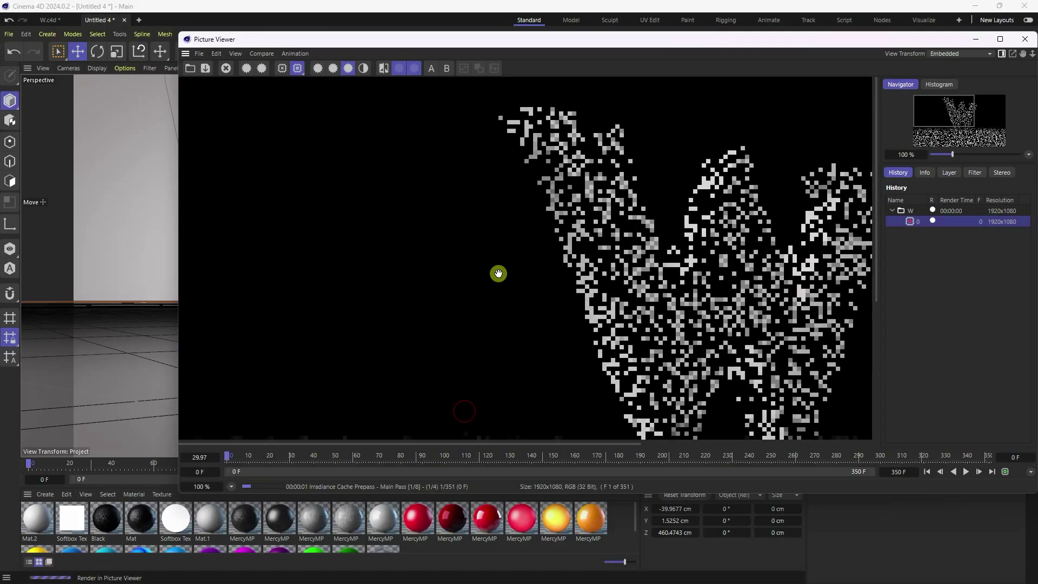